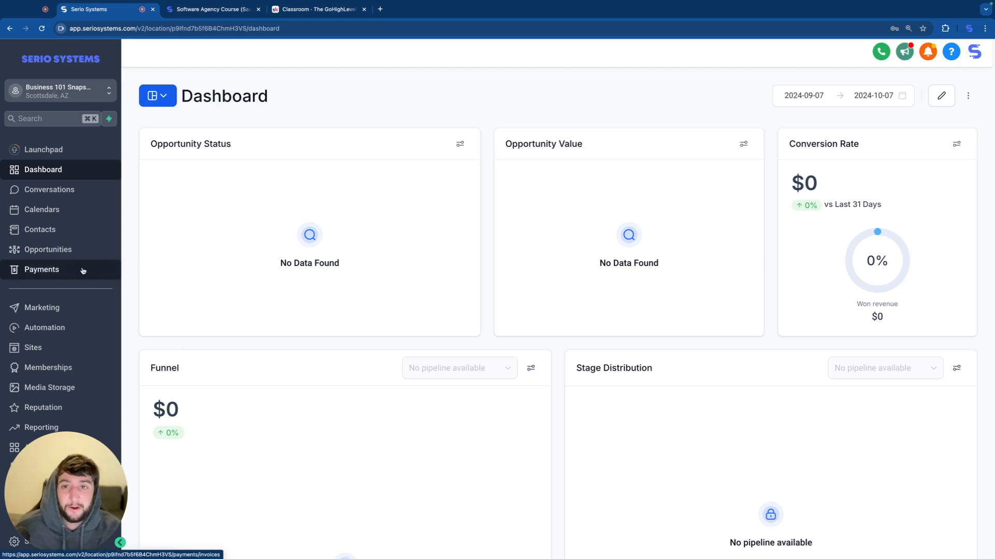
- Open the Payments section and look over its invoicing and payment options
click(83, 271)
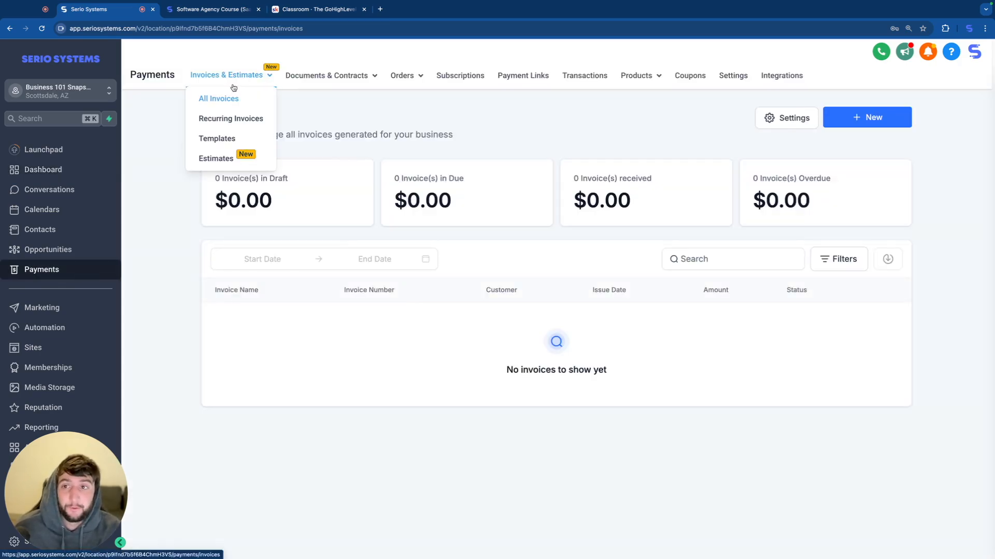
mouse_move(342, 86)
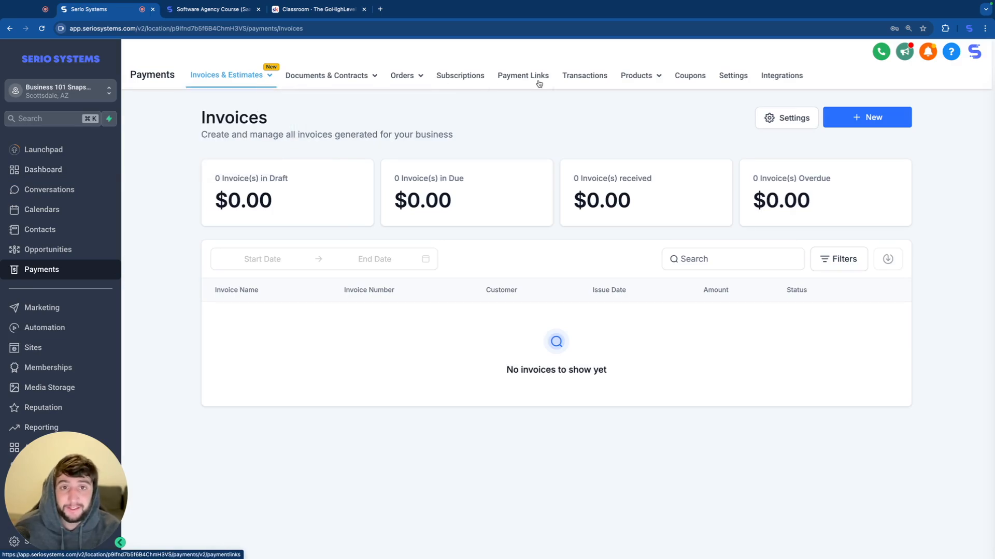
mouse_move(623, 79)
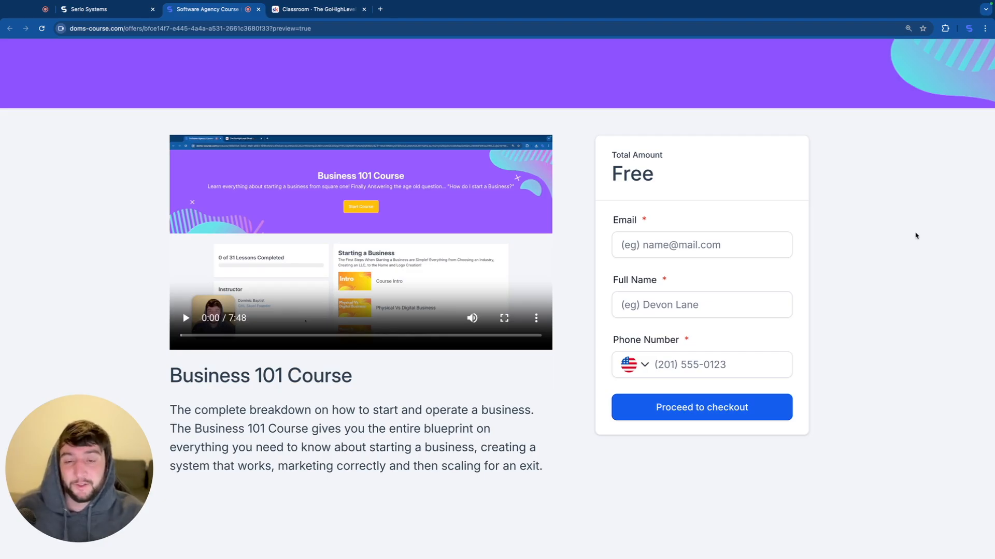
key(ctrl+Tab)
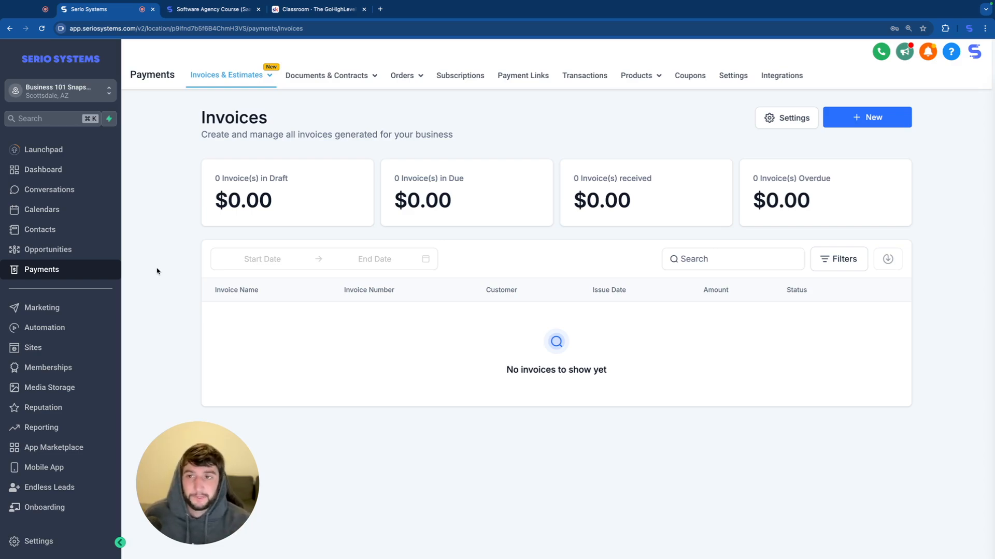
mouse_move(234, 72)
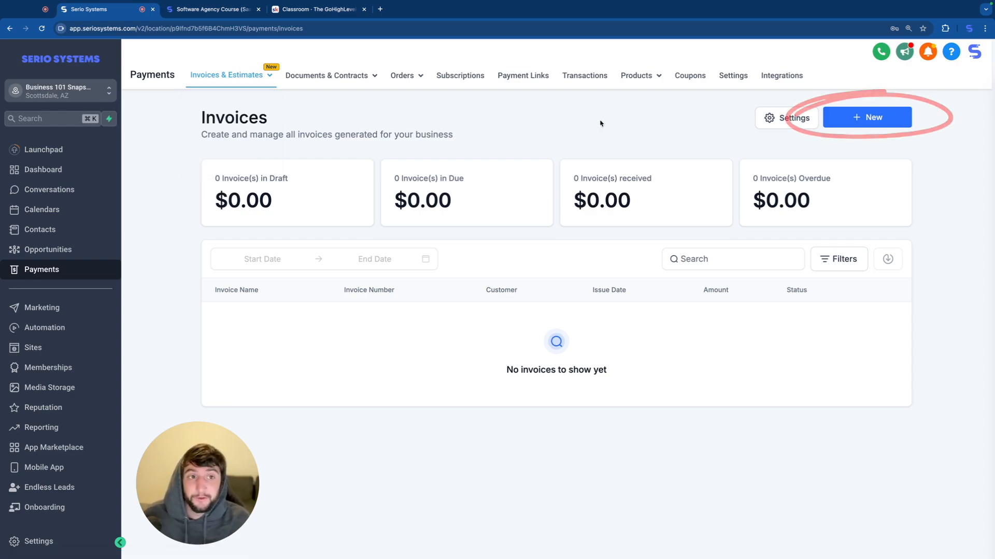
- Create a new one-time invoice and add the Spiral Wind Power Washing logo to its header
click(872, 117)
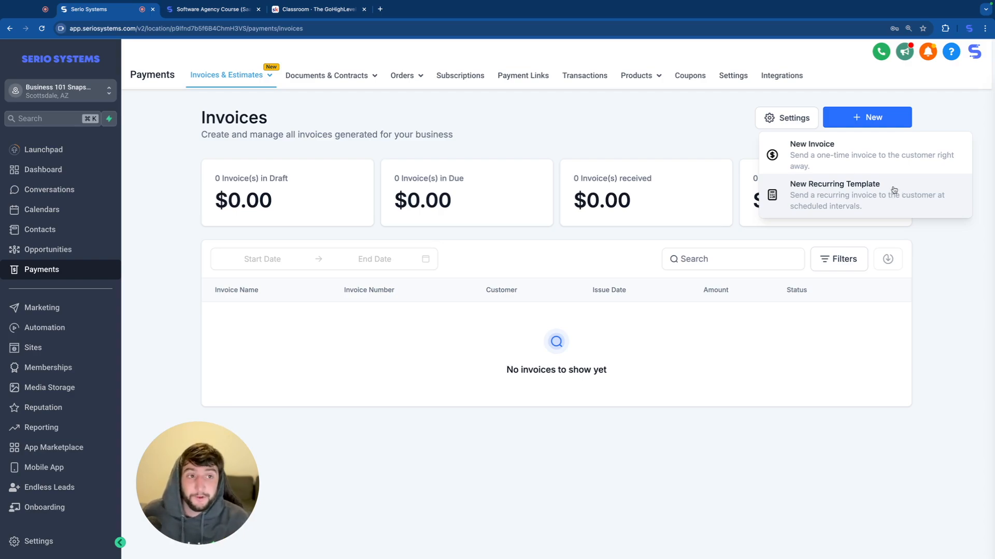
click(877, 154)
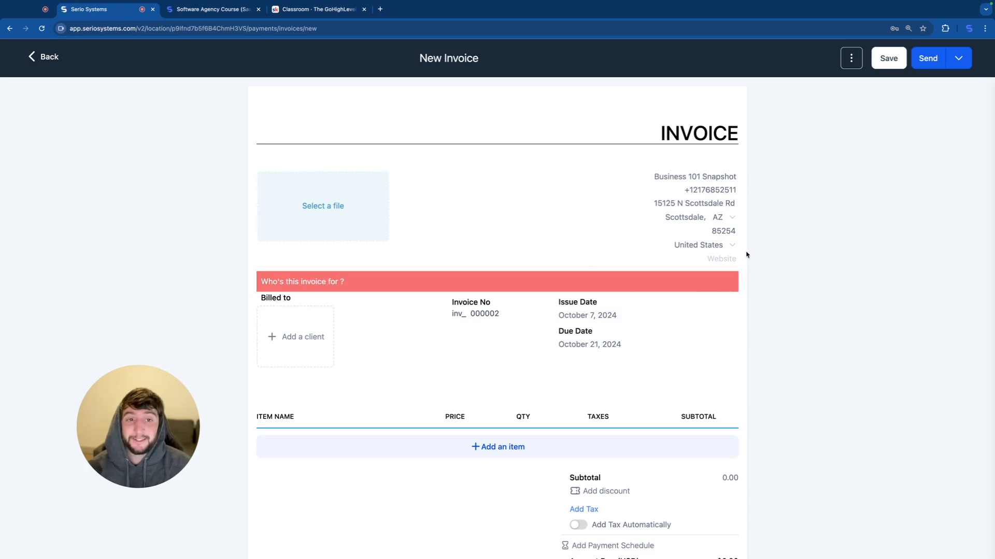
click(721, 260)
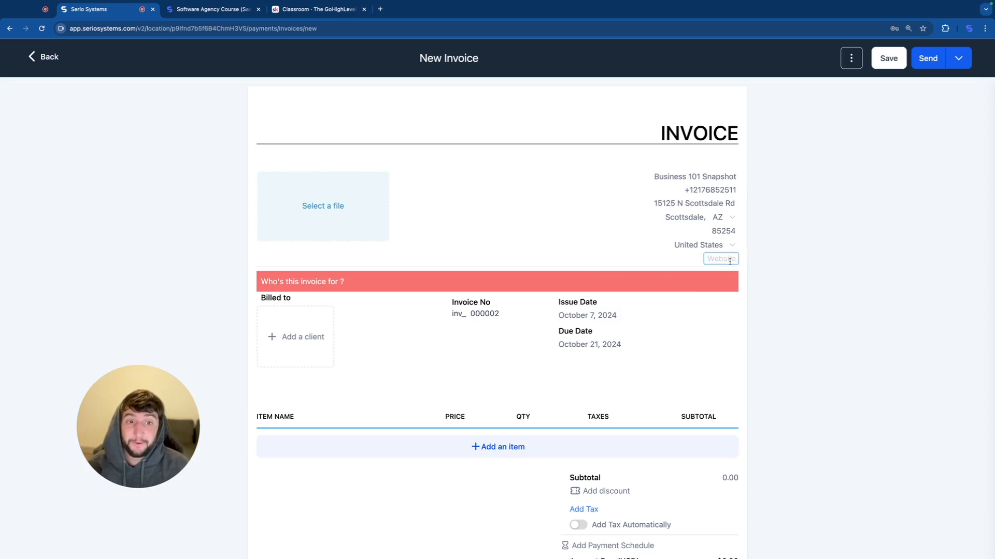
click(321, 206)
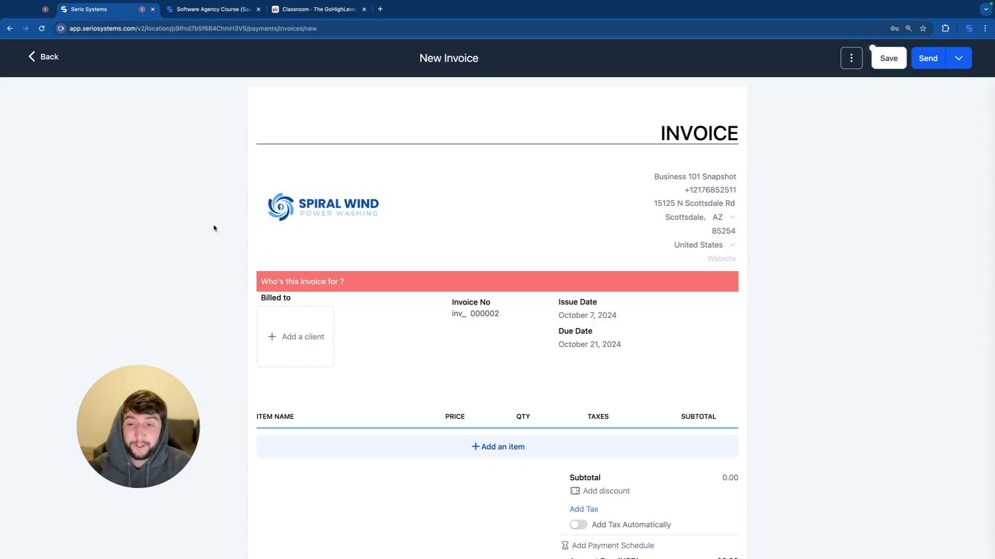
- Add a new client to the invoice with full name, email, phone number and address, then enter the client's business name
scroll(392, 320, down, 1)
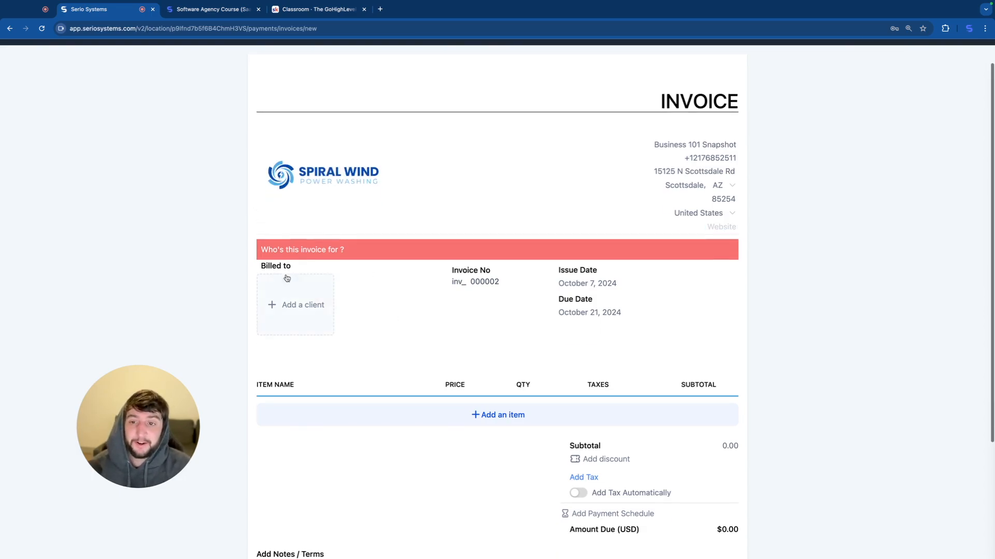
click(299, 307)
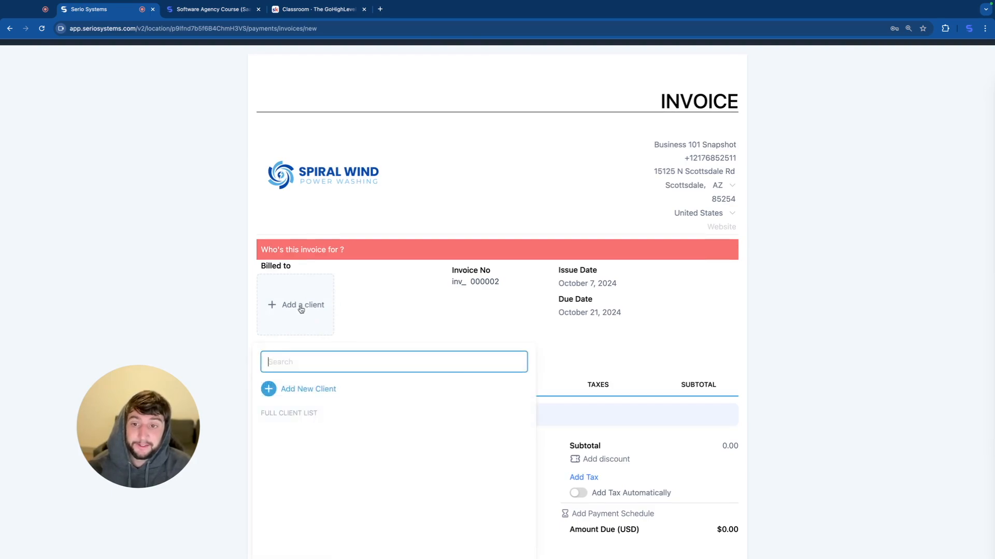
click(316, 393)
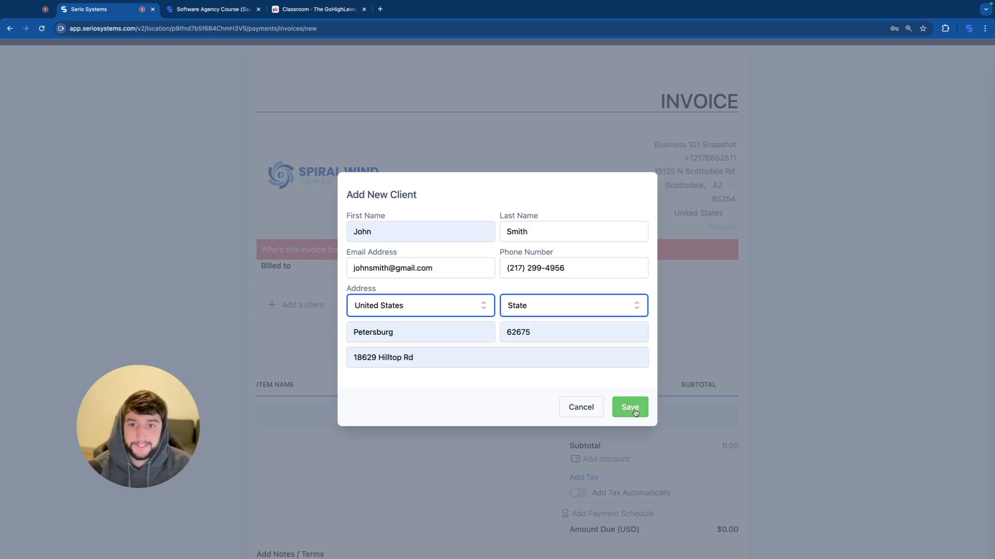
click(630, 407)
click(291, 261)
text(John Smith Properties)
- Create a new item for the invoice with the product name Driveway Cleaning
scroll(443, 308, down, 2)
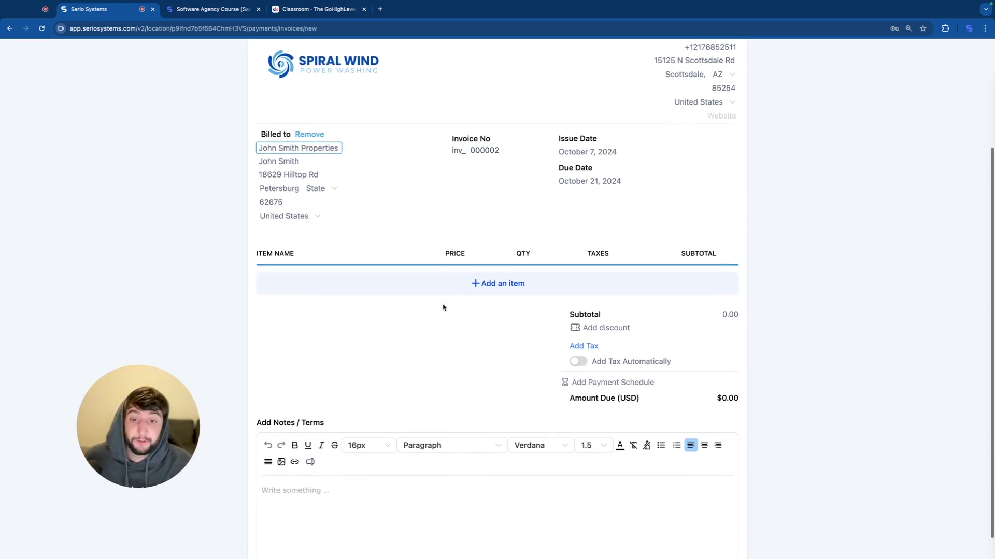
click(481, 286)
click(373, 293)
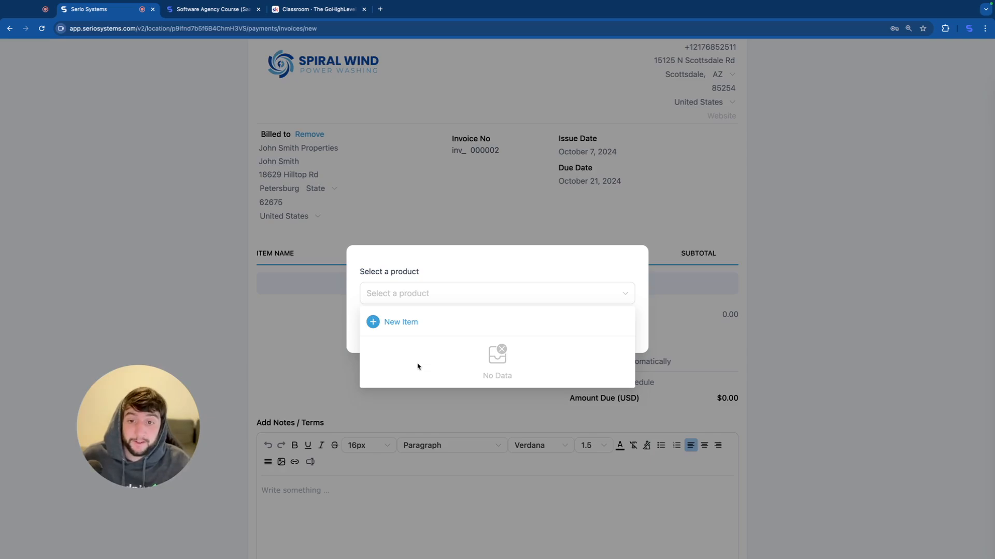
click(399, 325)
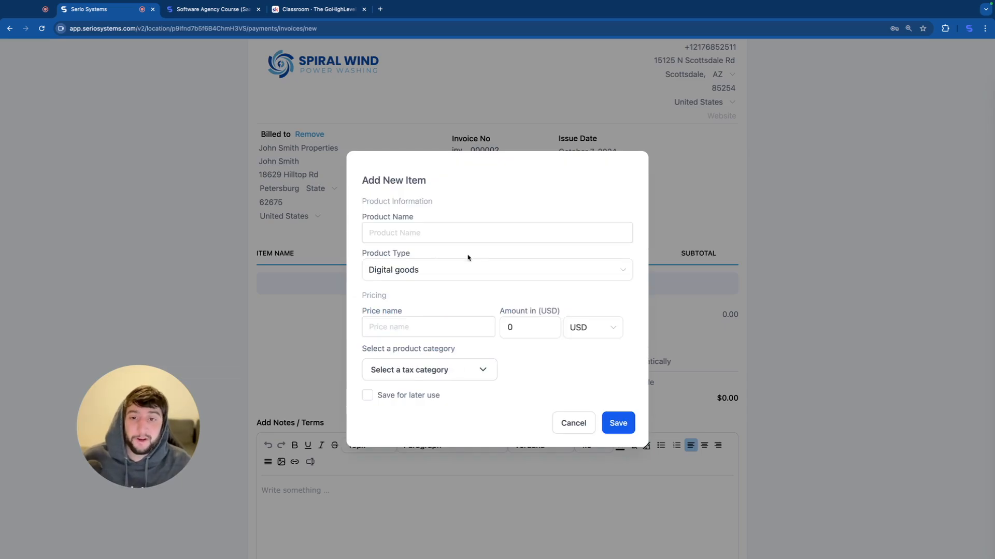
click(426, 236)
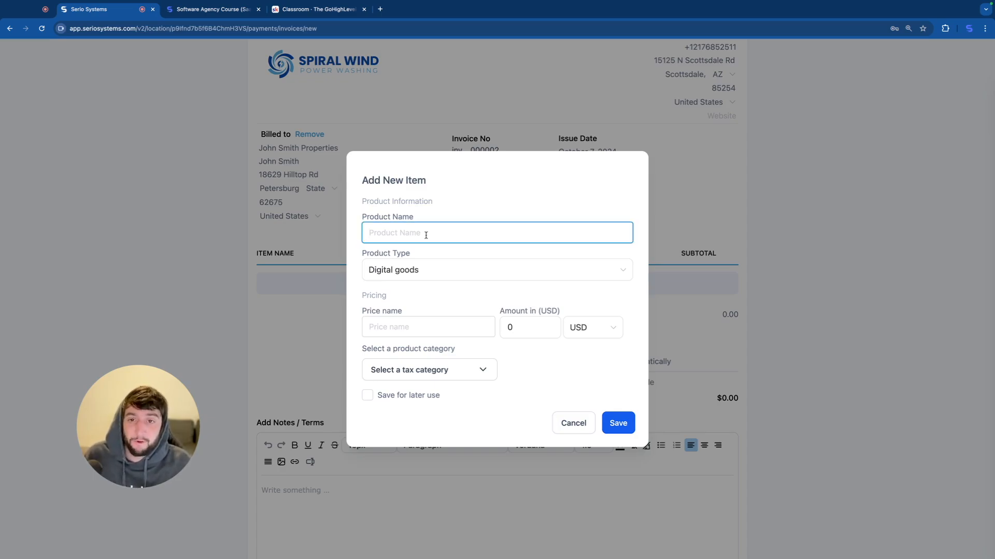
text(Driveway Cleaning)
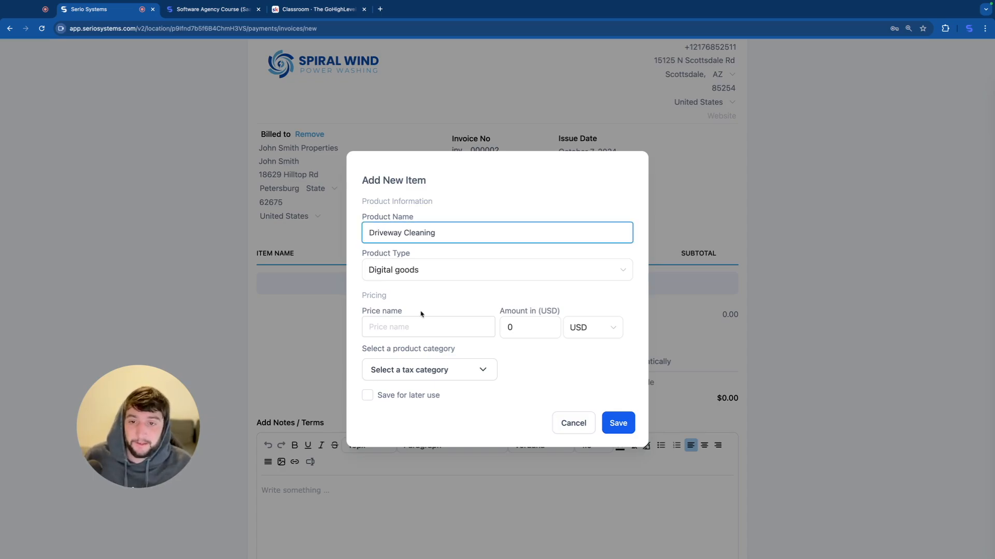
- Set the new item's price name to $500 and its amount to 500 USD
click(393, 327)
text($500)
drag(532, 332, 498, 332)
text(500)
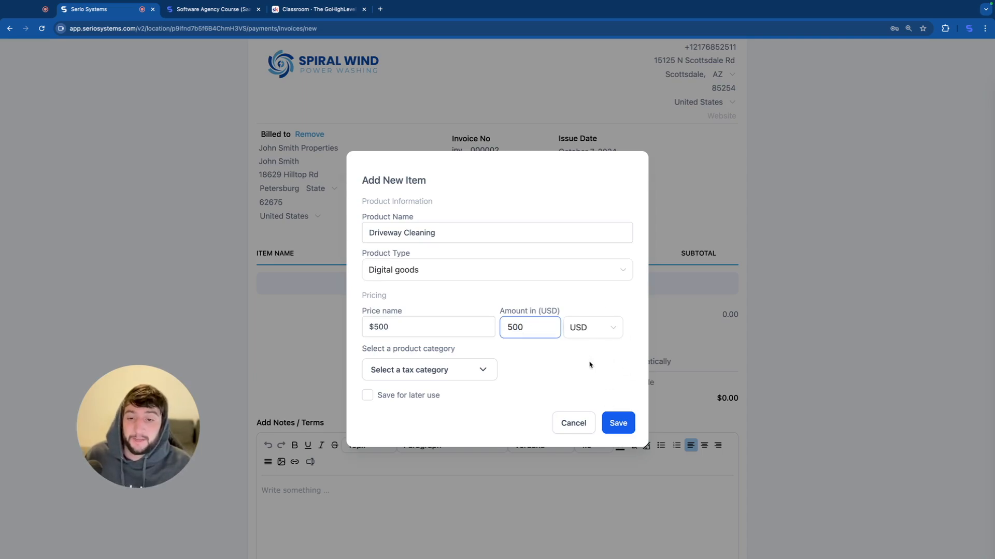
- Assign the category Cleaning of Tangible Personal Property to the item and save it to the invoice
click(499, 372)
click(449, 373)
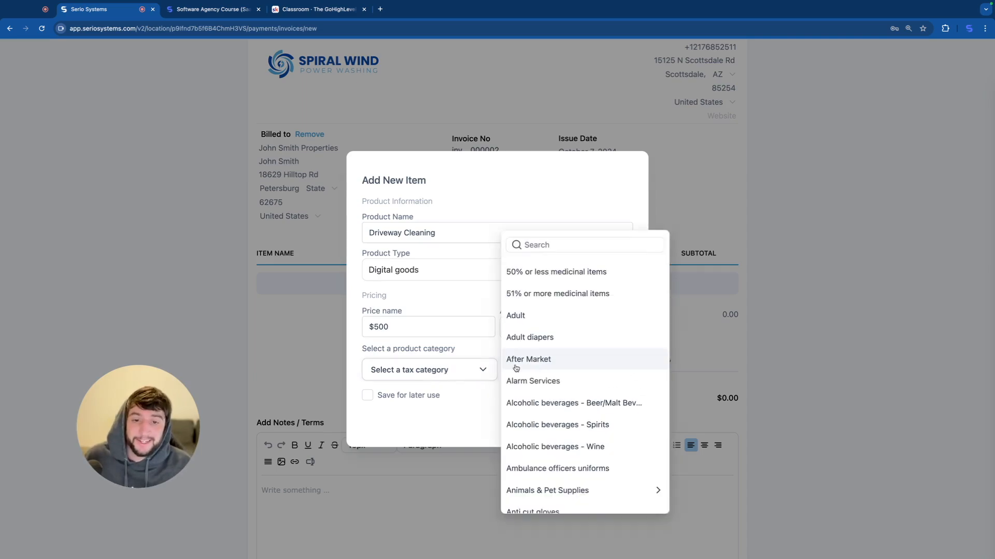
scroll(534, 383, down, 5)
scroll(555, 389, down, 5)
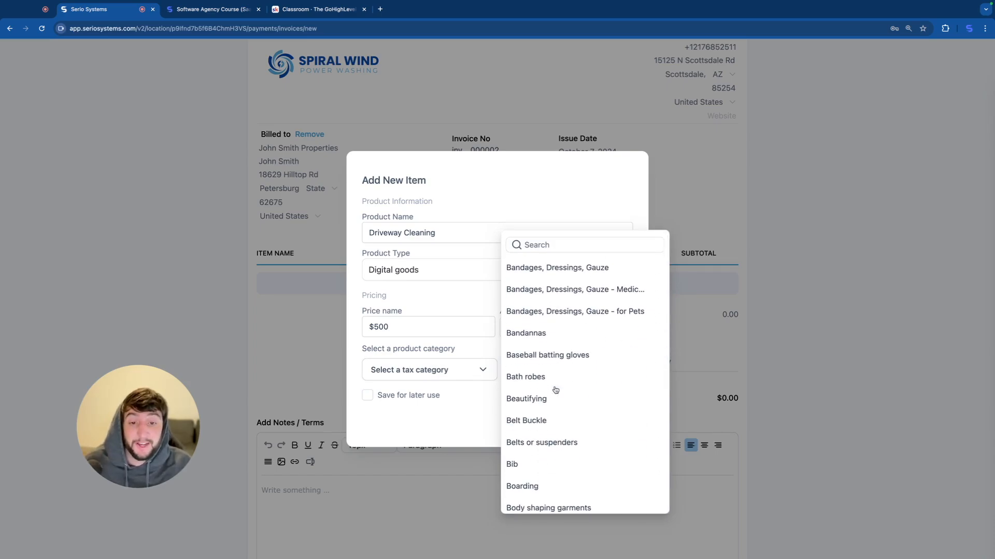
click(554, 400)
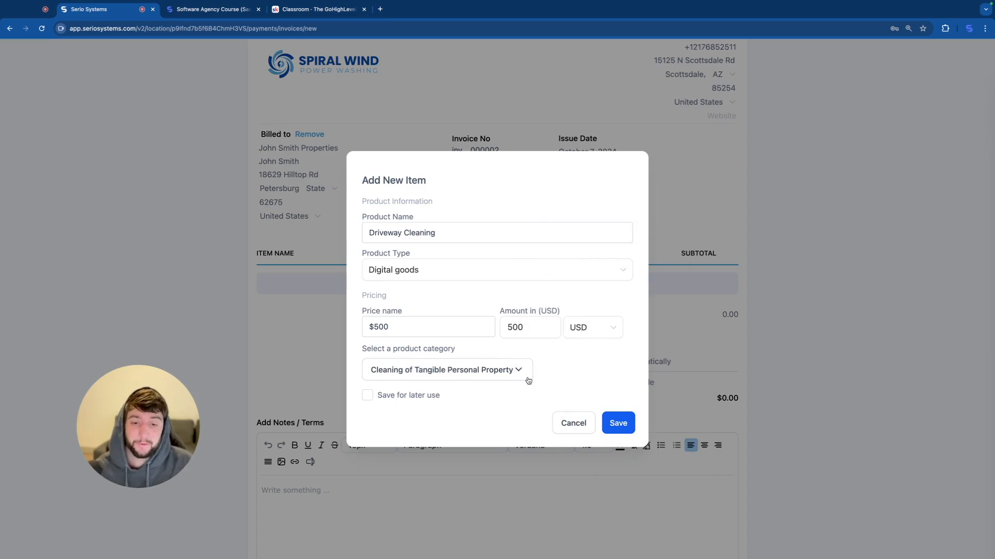
click(618, 423)
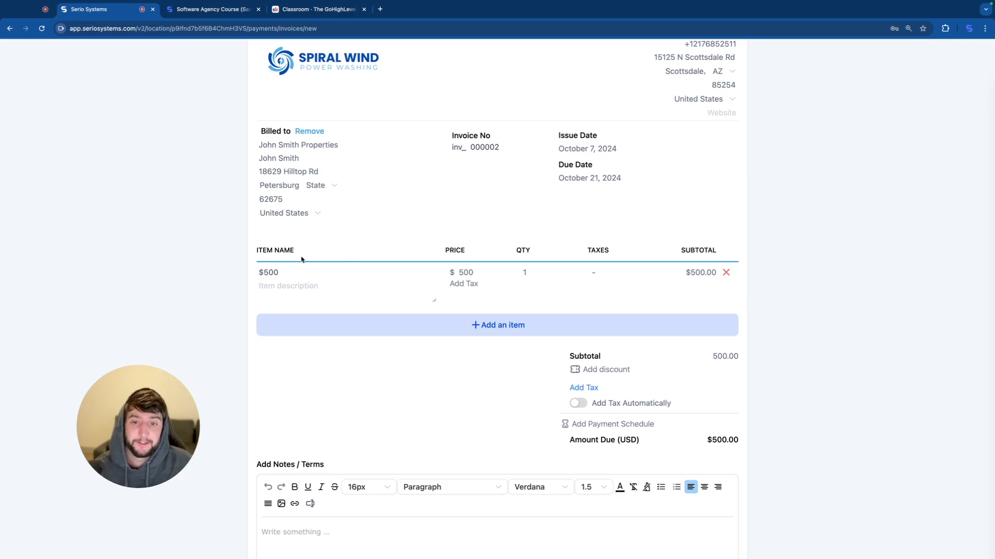
- Check the tax options for the $500 line item without adding a tax
click(458, 283)
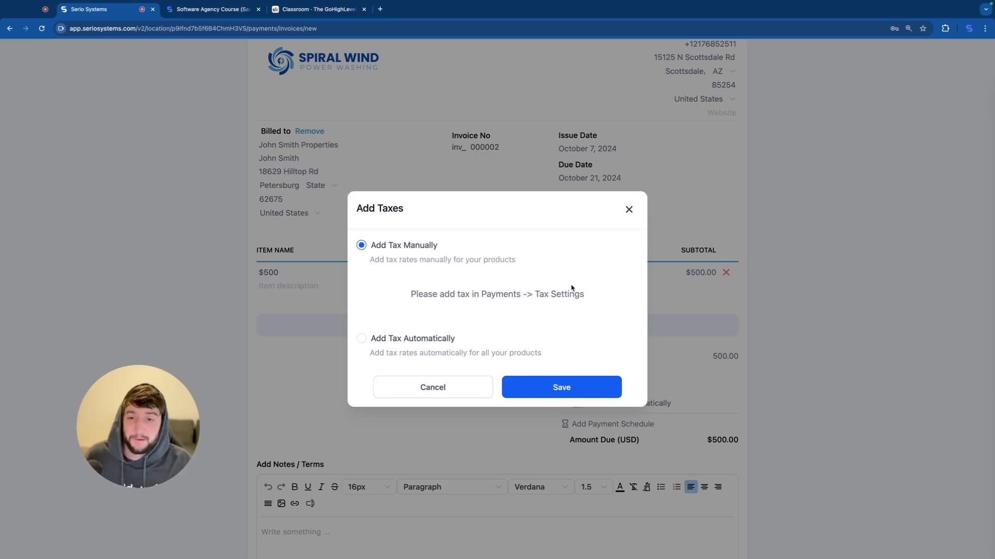
click(482, 391)
- Enter "notes on the job" in the invoice's notes and terms, and save the invoice
scroll(484, 404, down, 2)
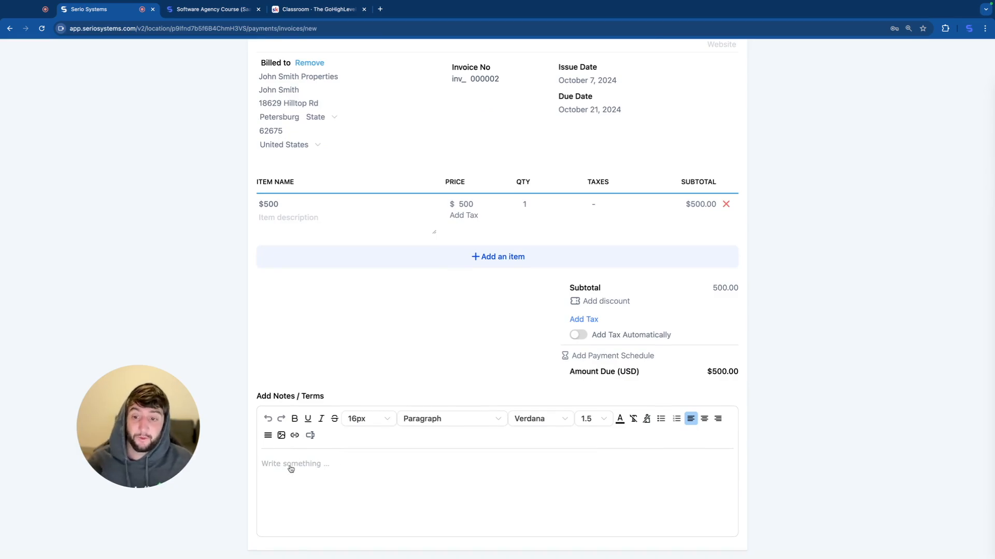
text(notes on the job)
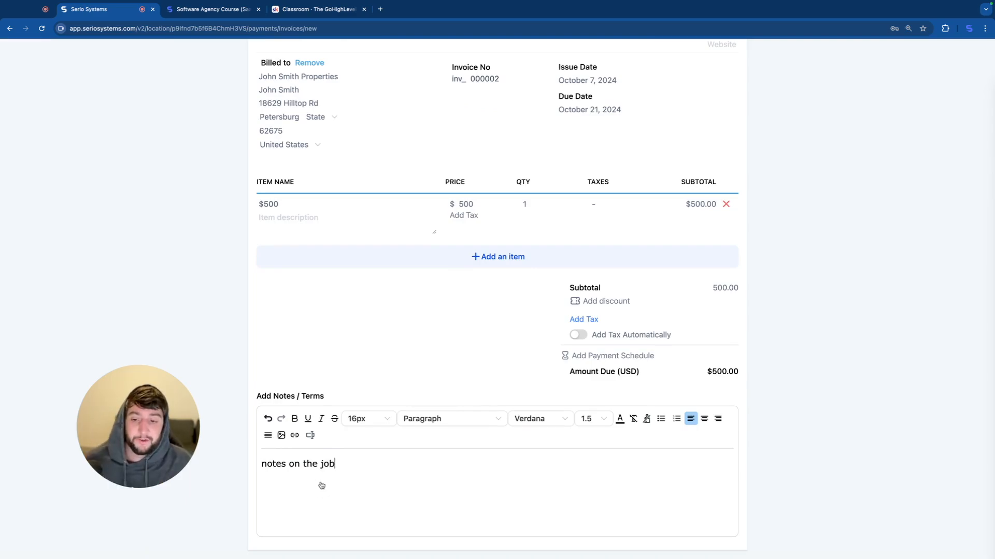
scroll(496, 361, up, 6)
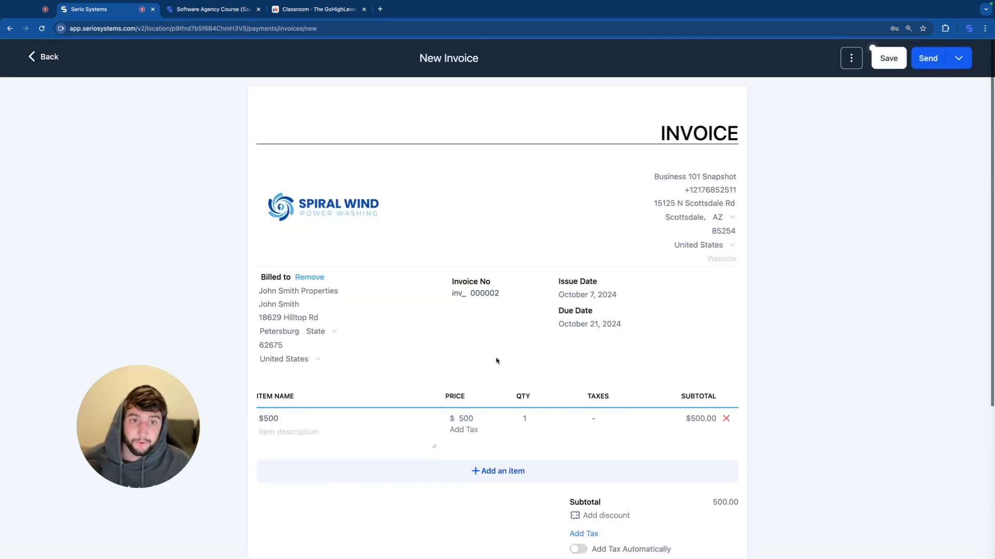
click(894, 60)
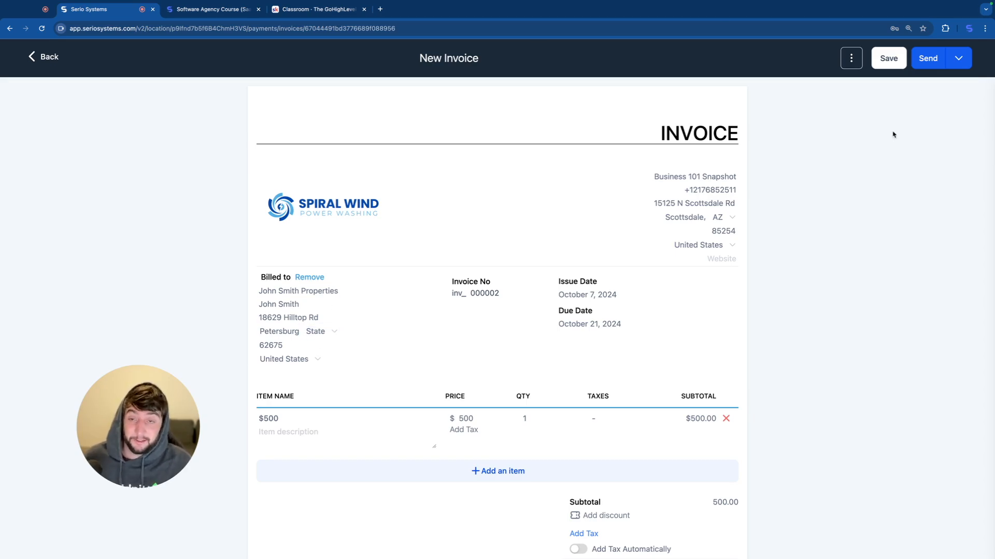
- Preview the saved invoice as the customer sees it, and close the preview
click(850, 60)
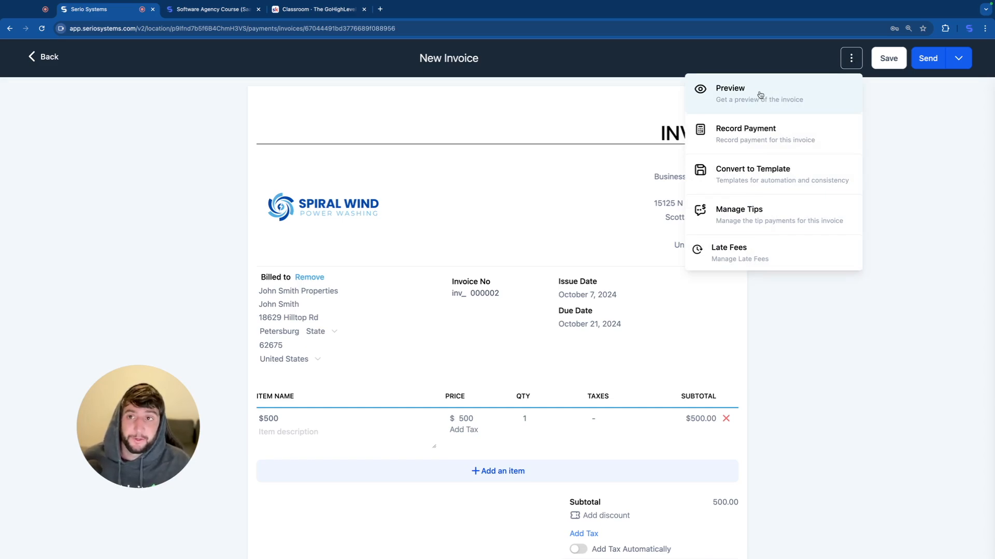
click(760, 95)
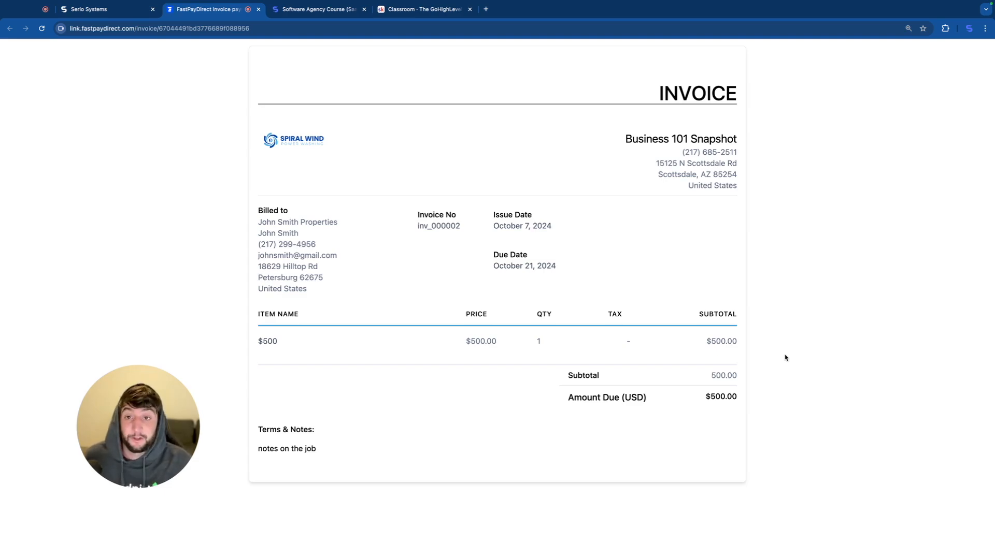
key(ctrl+w)
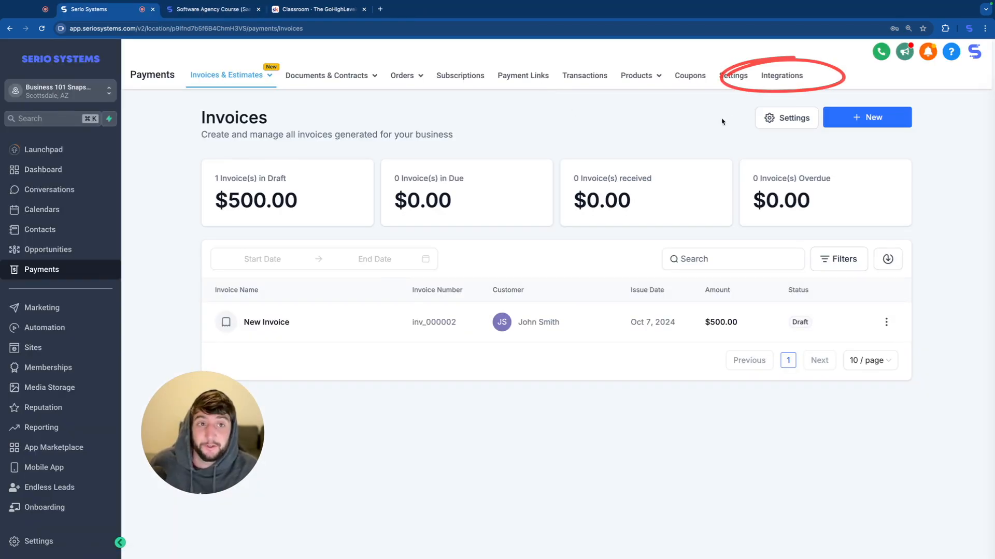
- Review the available payment provider integrations, including the full list of additional providers
click(788, 76)
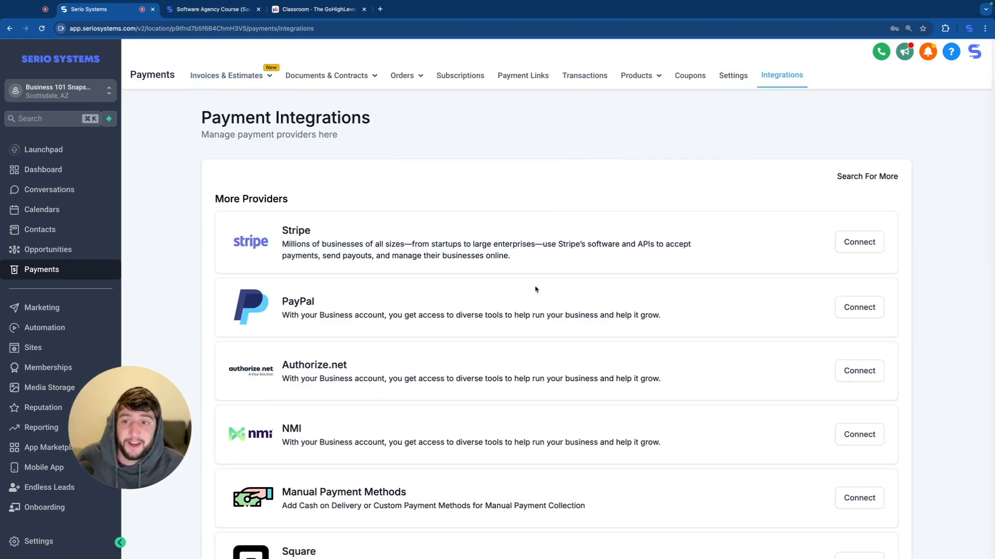
scroll(321, 311, down, 1)
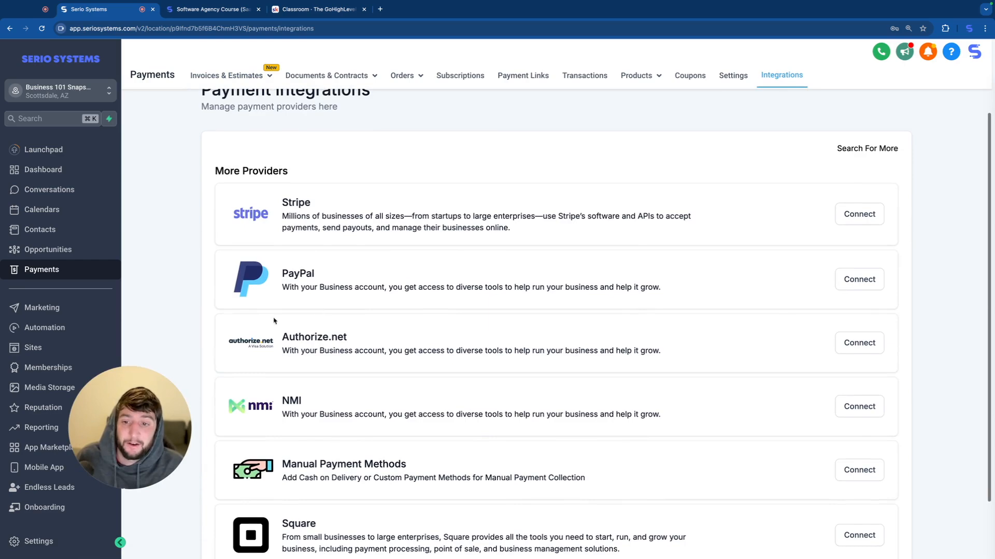
scroll(339, 459, down, 2)
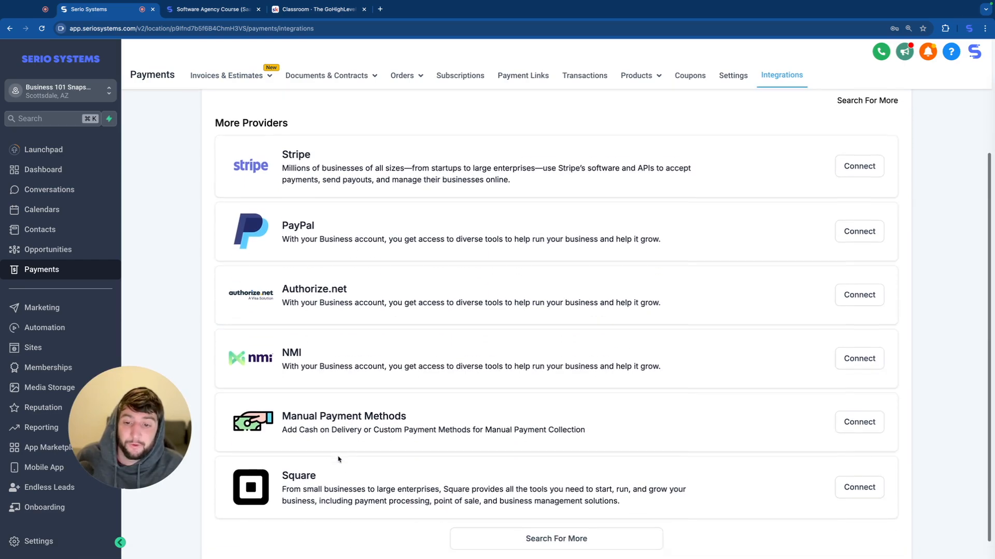
scroll(339, 460, down, 1)
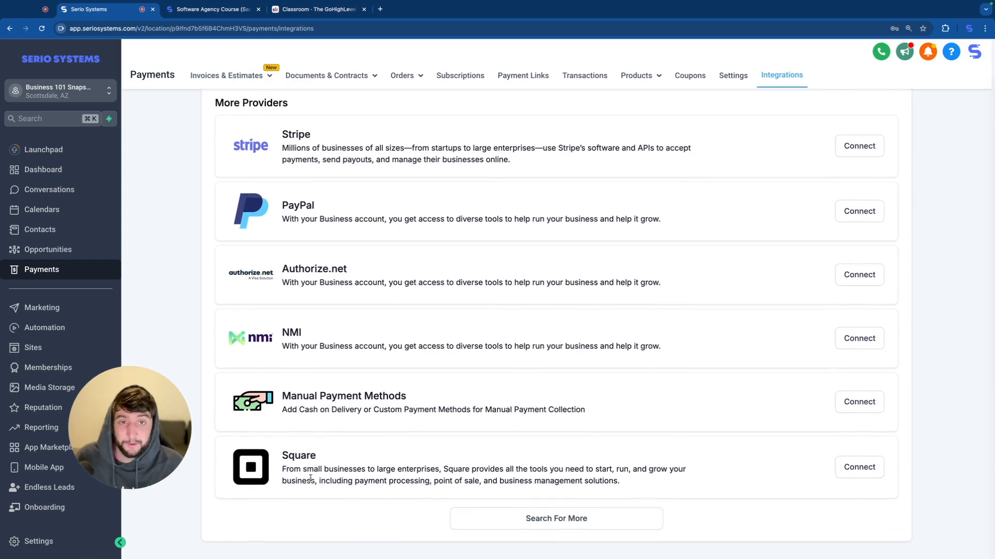
click(537, 520)
scroll(466, 384, down, 5)
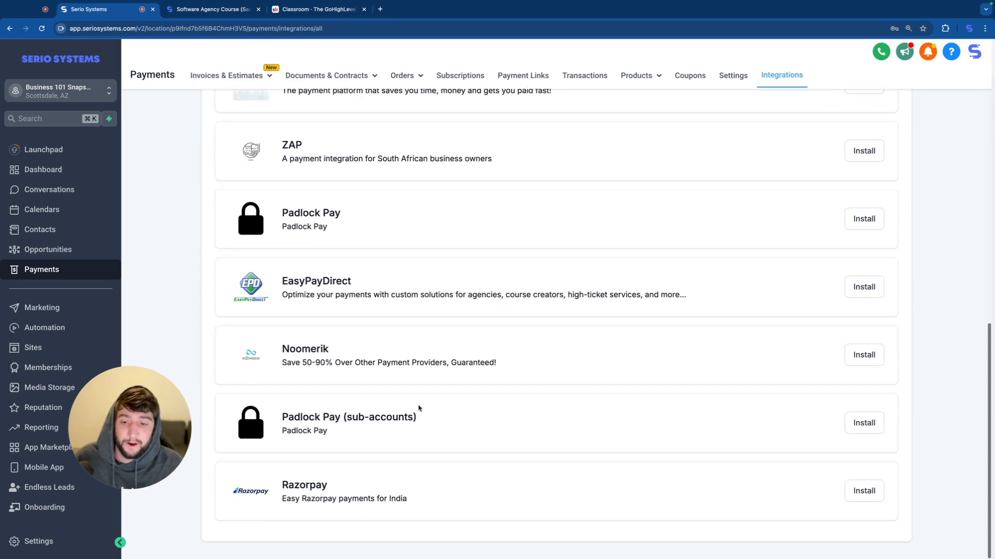
- Connect Stripe as the payment provider from the list of all integrations
scroll(418, 408, up, 8)
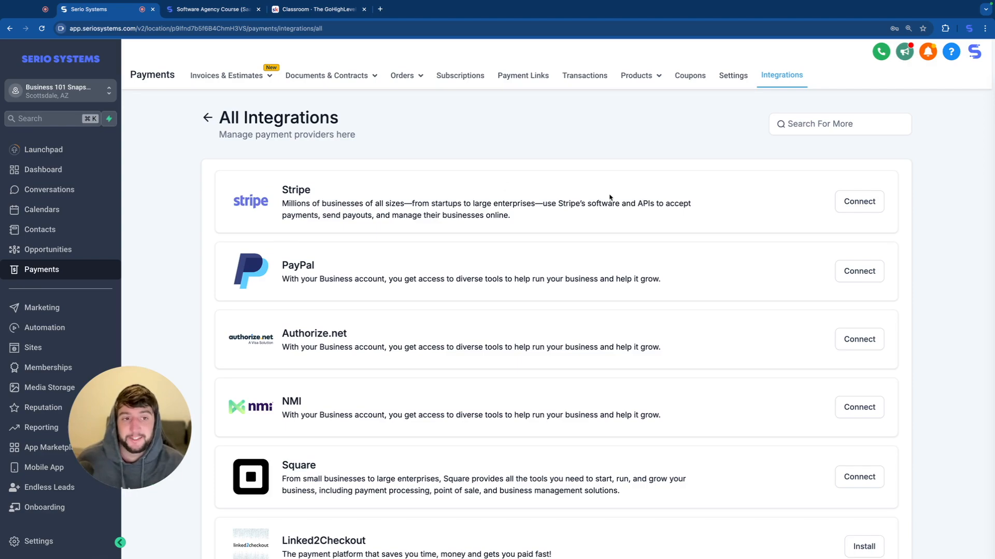
click(854, 203)
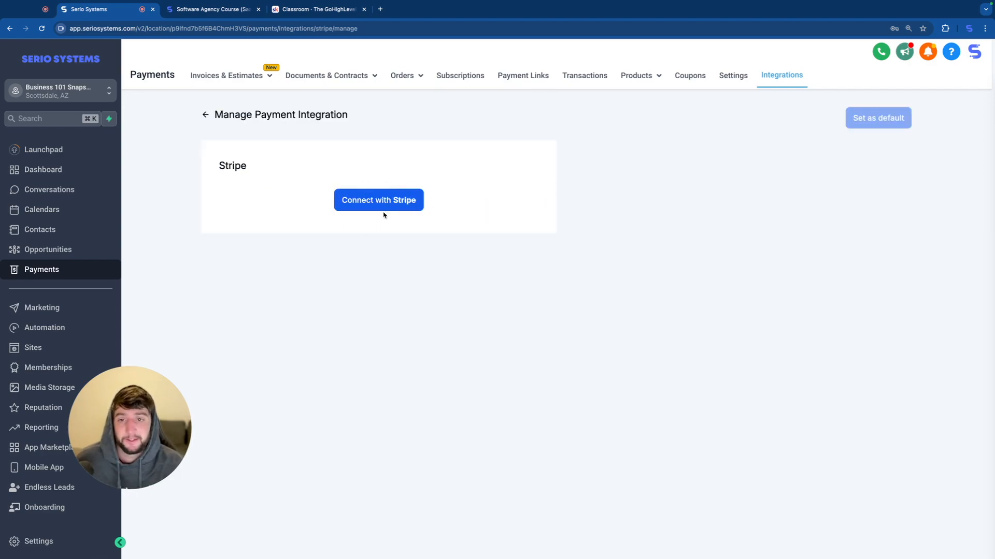
click(392, 206)
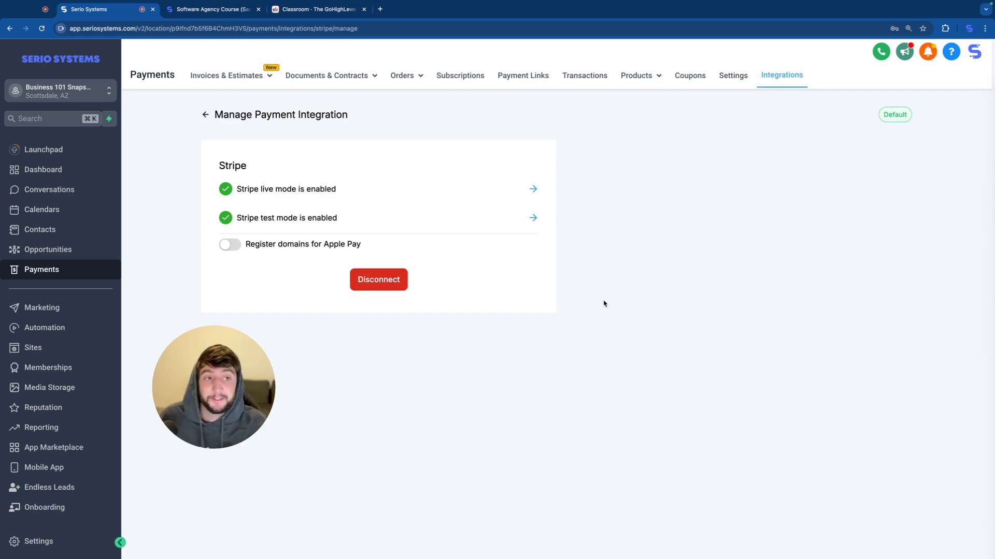
- Start a new estimate from the Estimates page of the Payments section
mouse_move(231, 77)
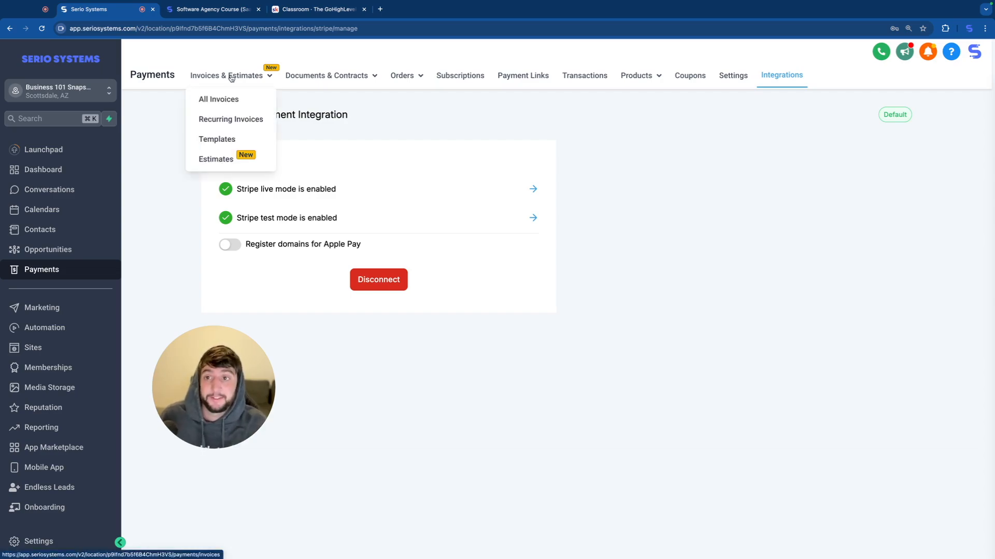
click(231, 77)
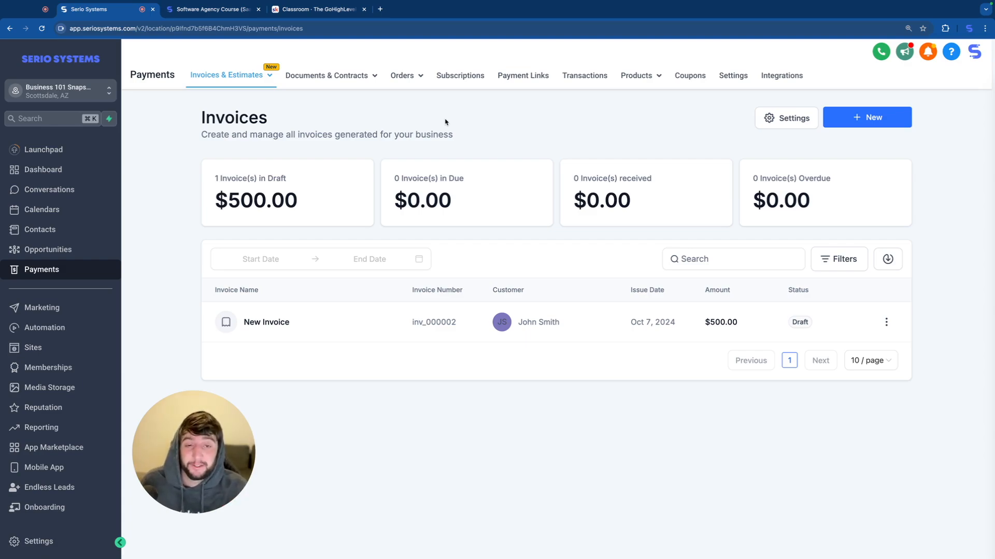
mouse_move(245, 89)
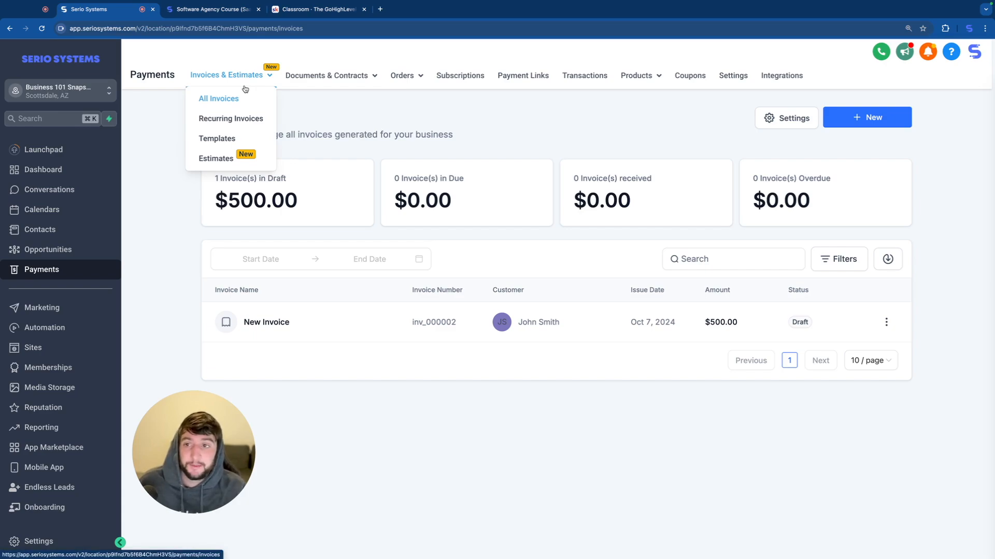
click(227, 160)
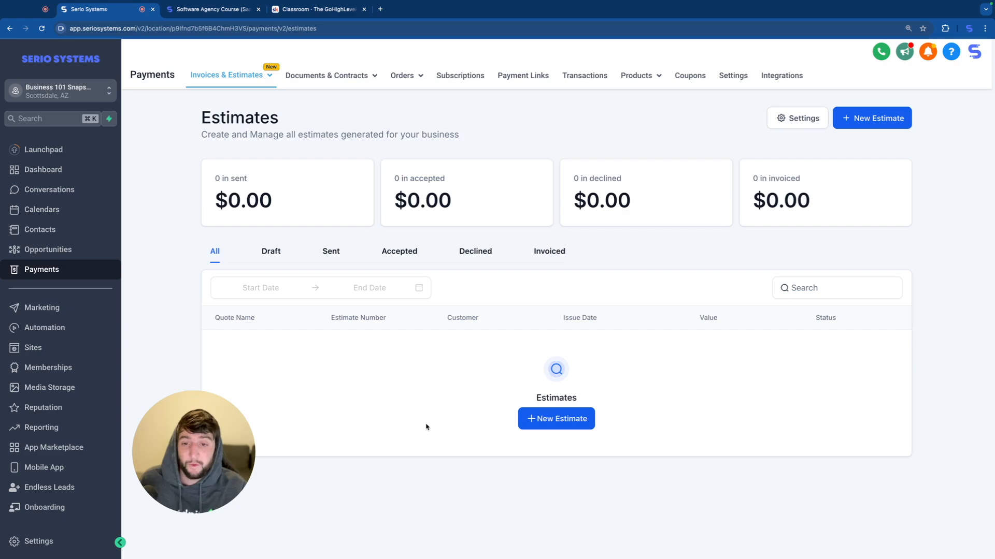
click(873, 119)
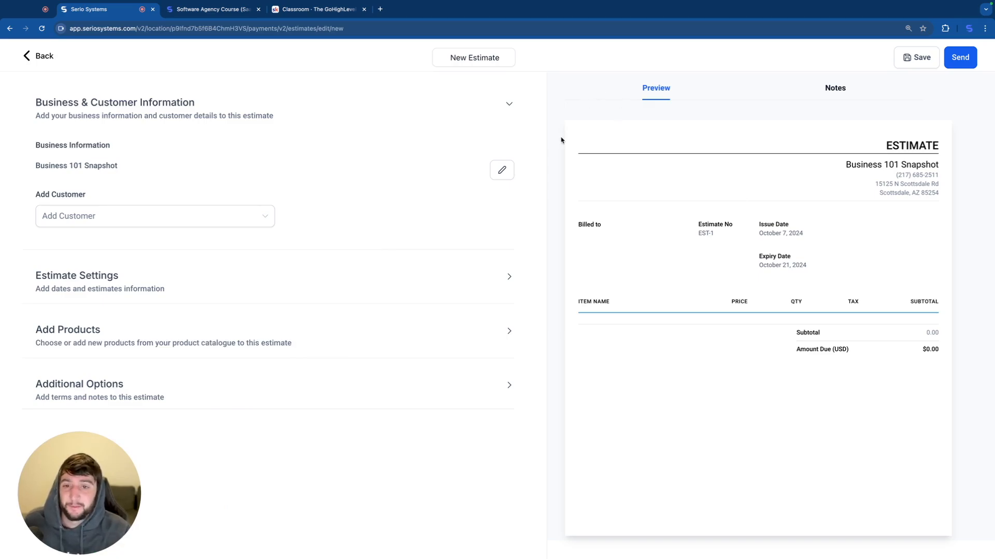
- Add an existing contact as the estimate's customer, and open the estimate's number and date settings
click(116, 218)
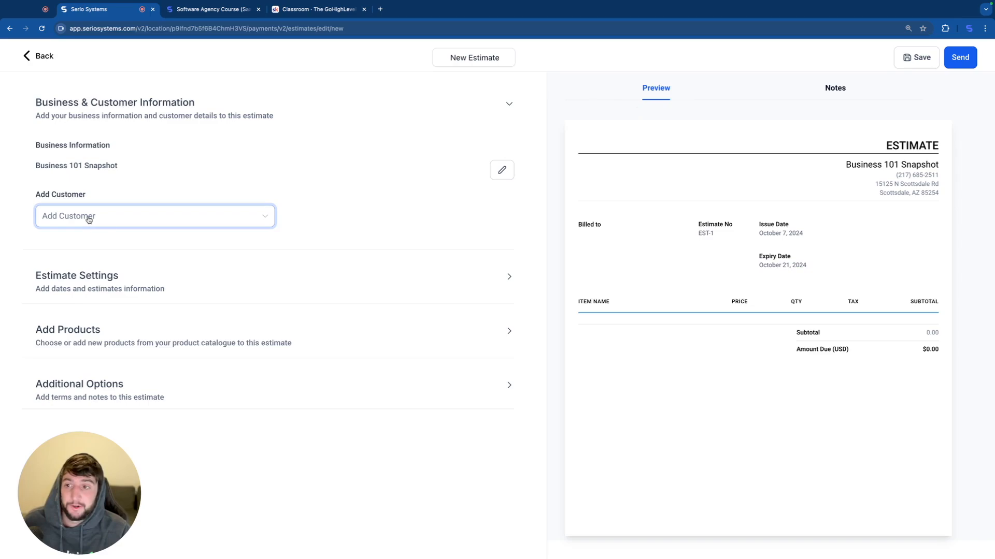
click(89, 274)
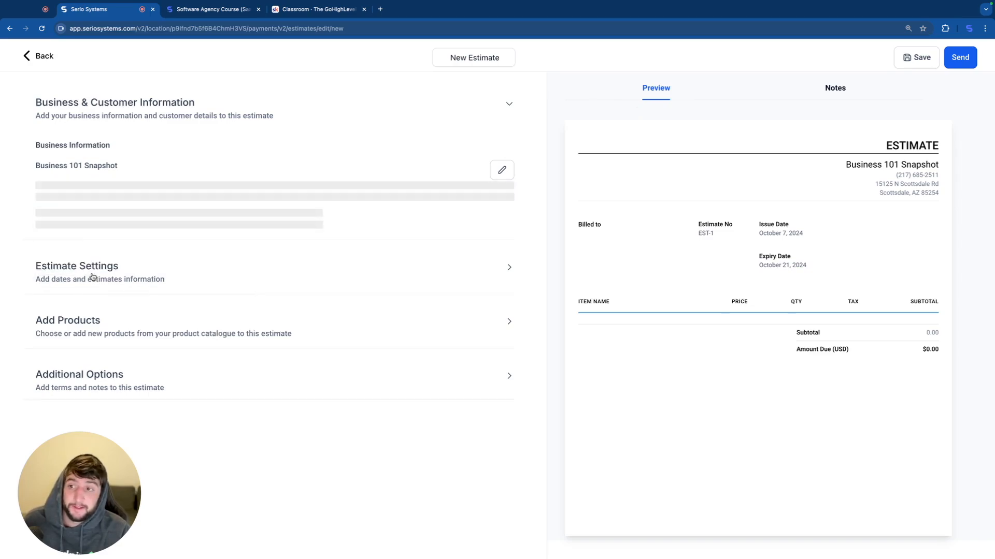
click(348, 282)
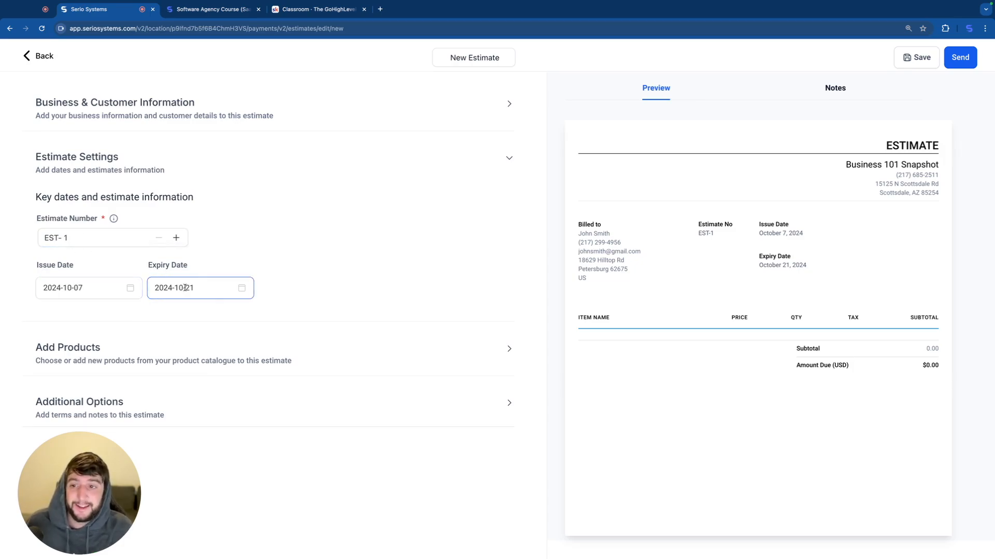
- Add a product line priced at $2500 to the estimate, and leave the estimate without saving it
click(332, 363)
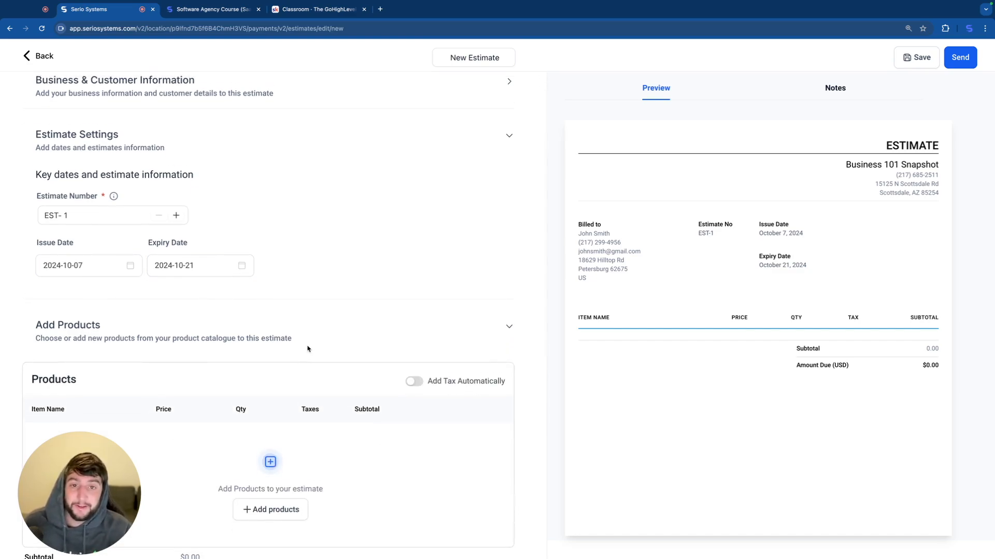
scroll(311, 362, down, 3)
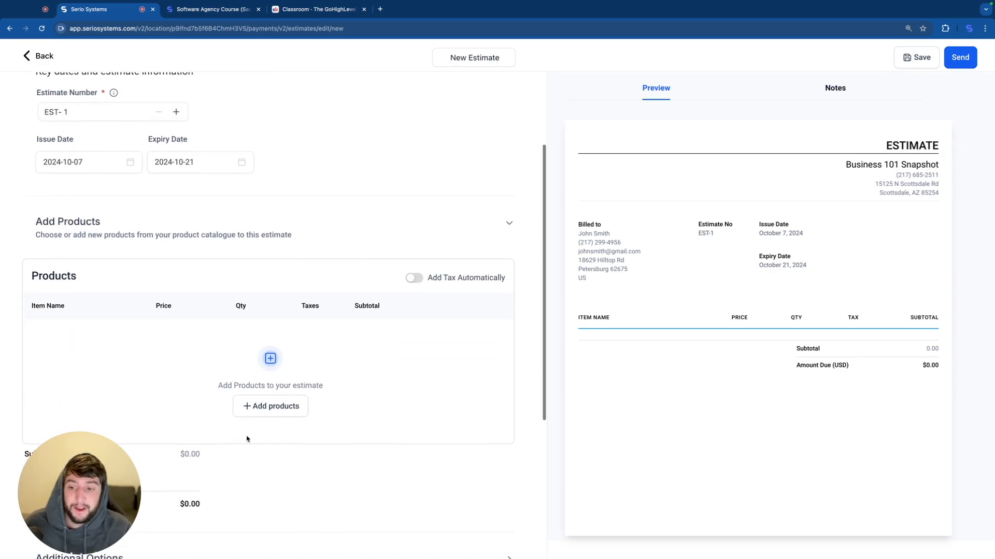
scroll(278, 412, down, 1)
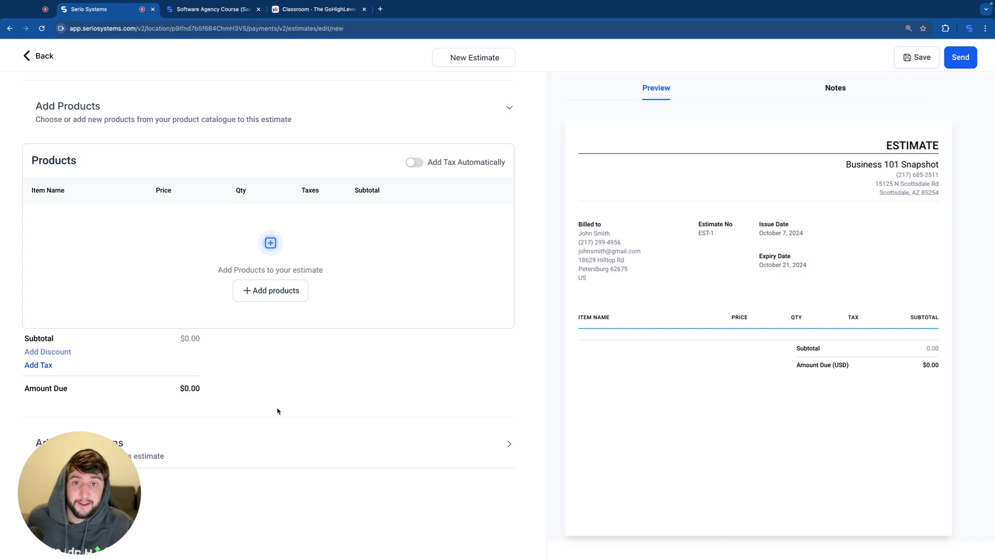
click(263, 292)
click(207, 222)
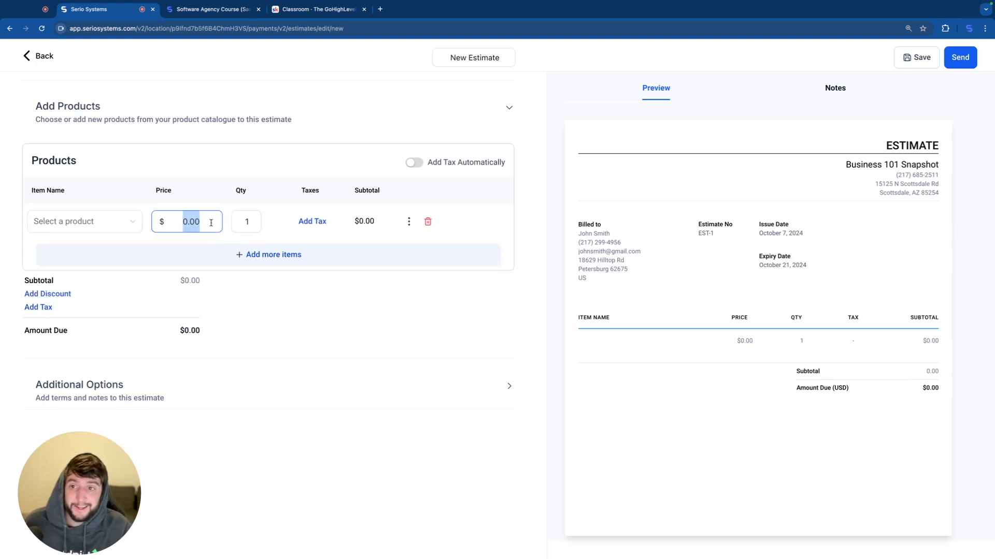
click(117, 228)
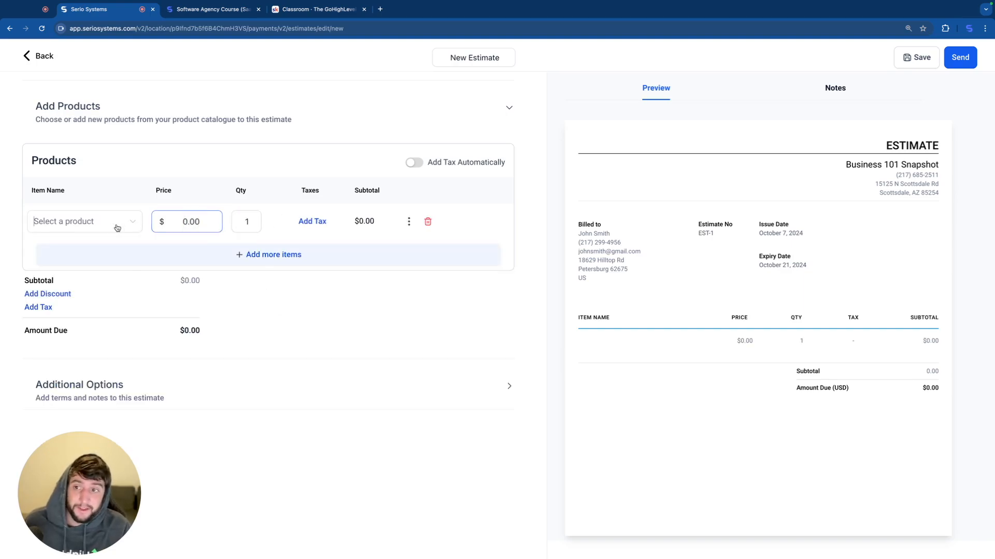
click(183, 222)
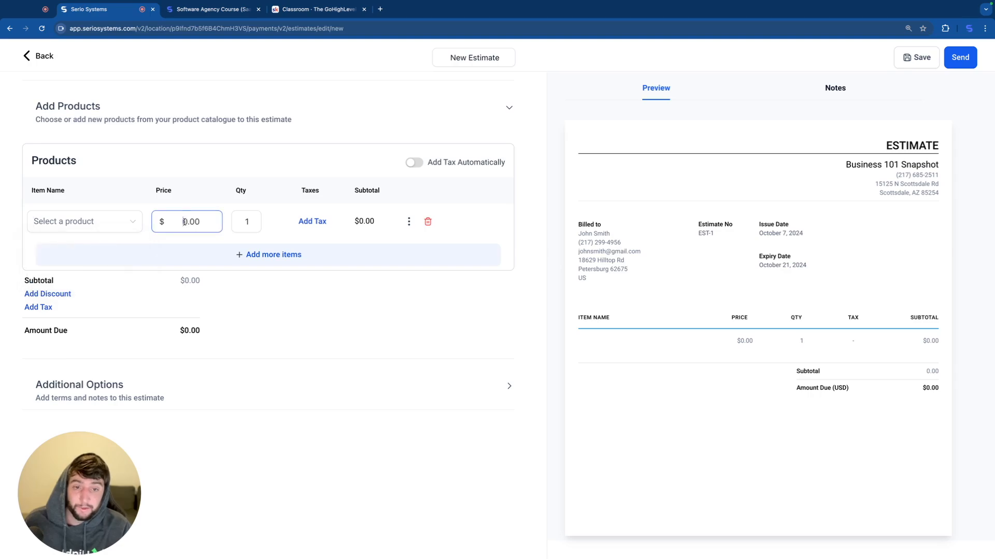
drag(183, 221, 206, 222)
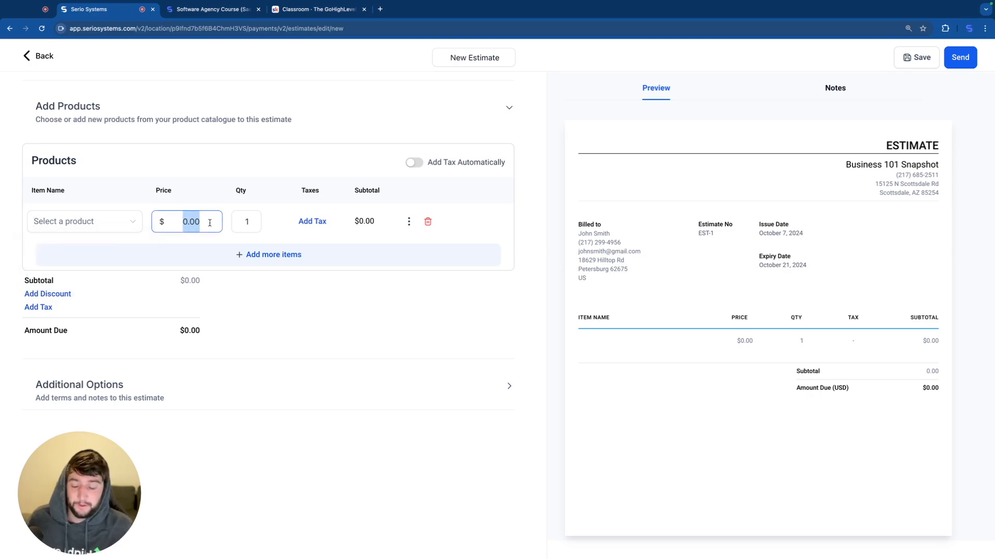
text(2500)
click(435, 295)
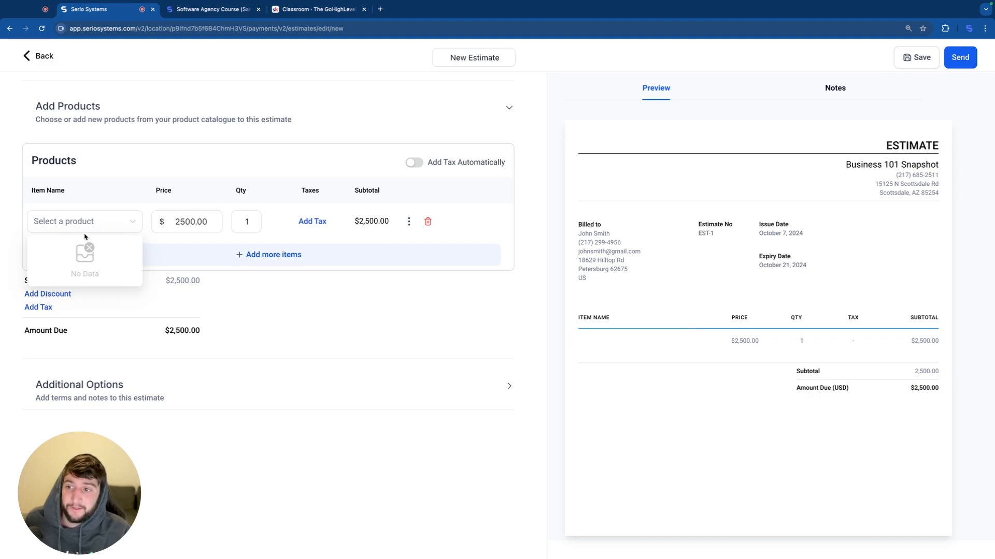
click(116, 181)
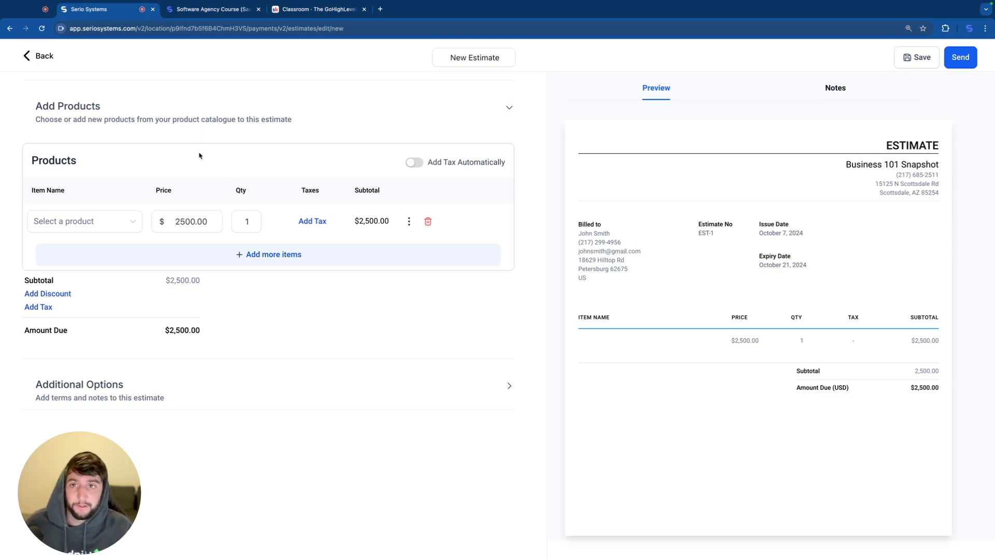
click(44, 57)
- Start a new product titled "lawn mowing per acre" with the description "Mowing Services for one Acre of Land"
mouse_move(645, 80)
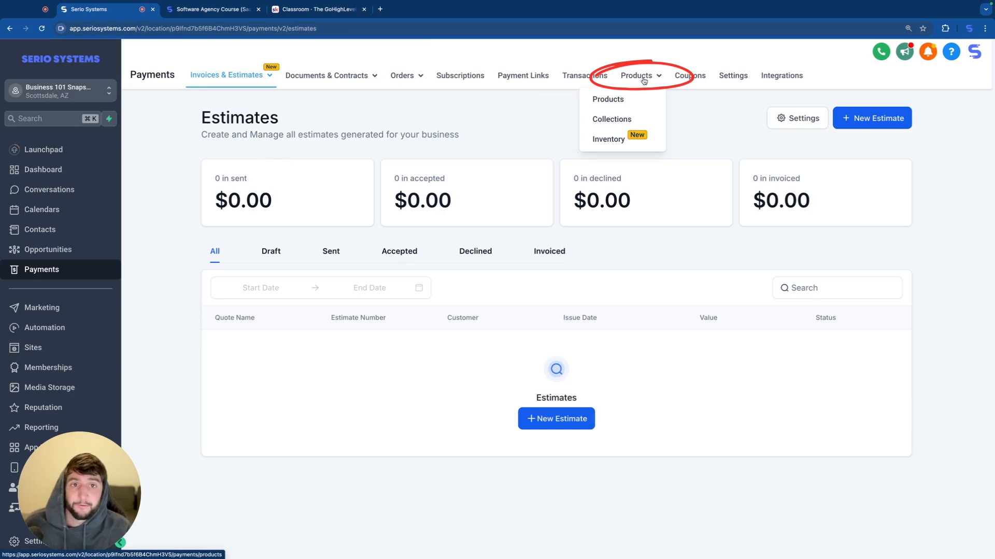
click(616, 101)
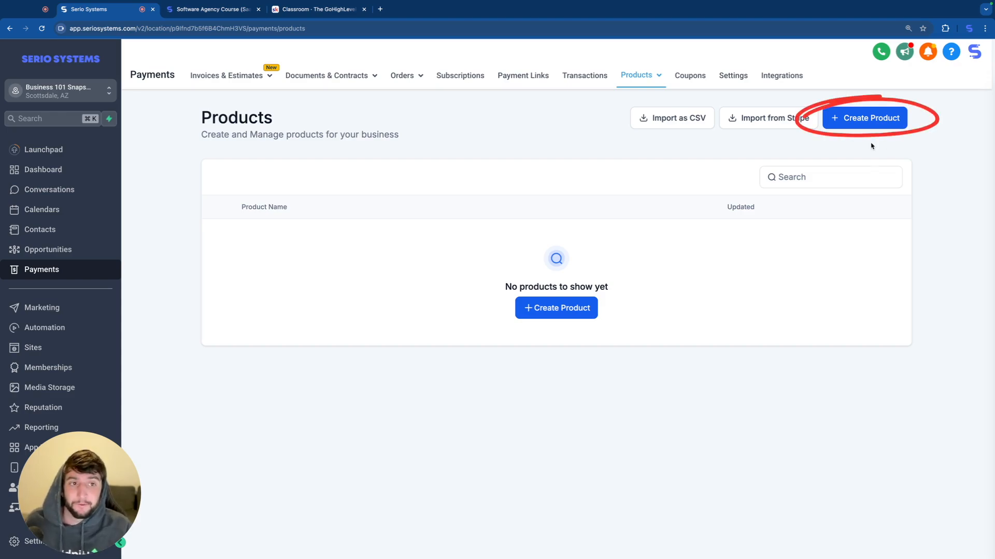
click(853, 125)
click(436, 220)
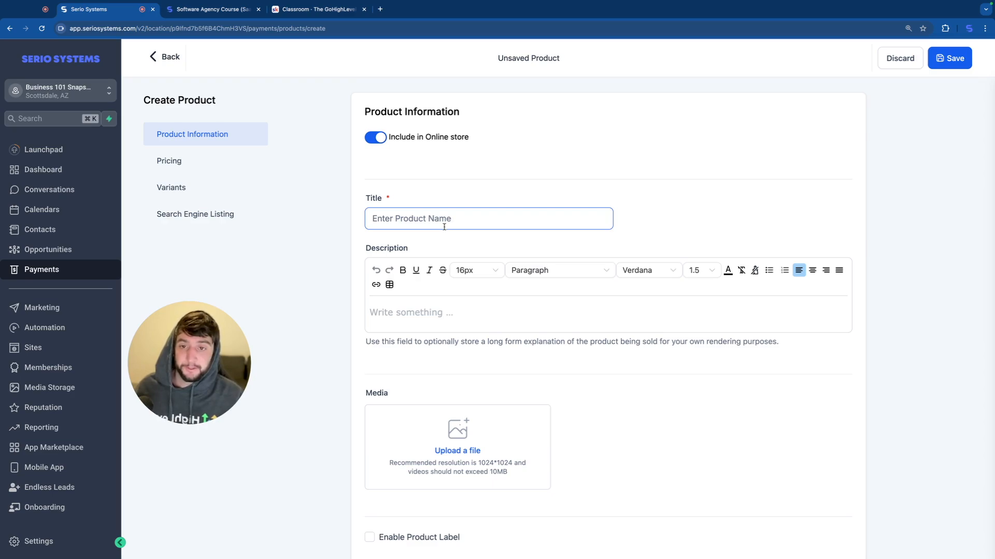
text(lawn mowing per acre)
click(423, 312)
text(Mowing Services for one Acre of Land)
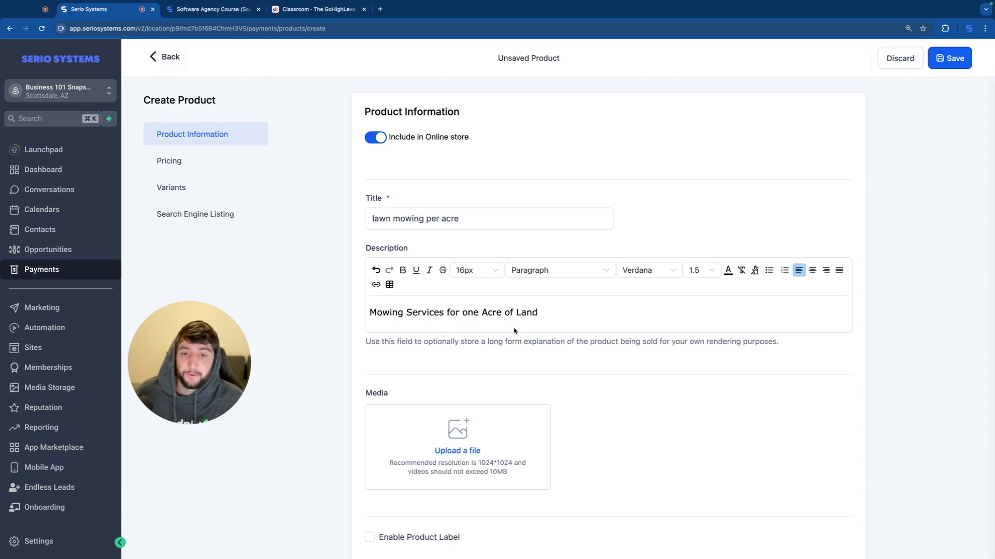
- Set the product's one-time price to 100 USD, save the product, and return to the products list
scroll(512, 332, down, 2)
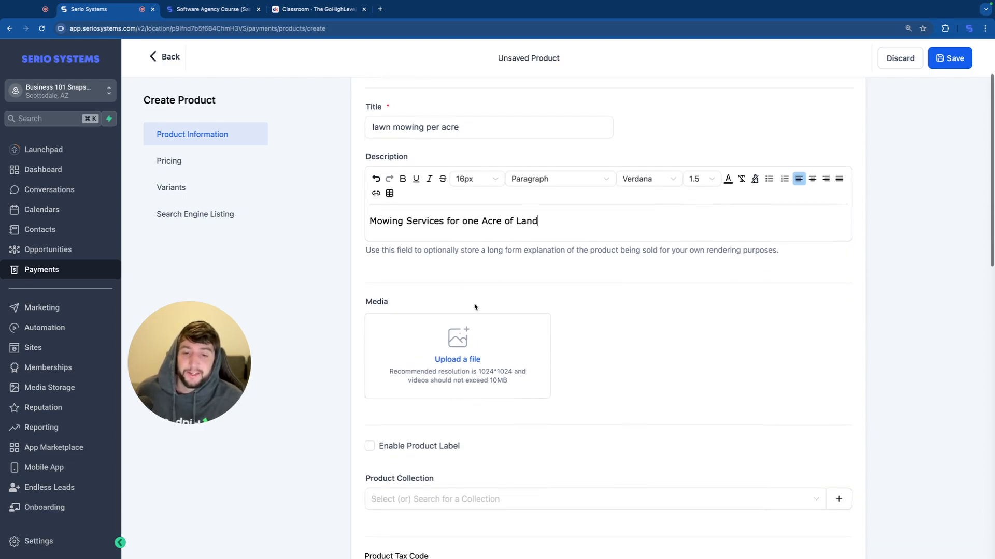
scroll(544, 373, down, 2)
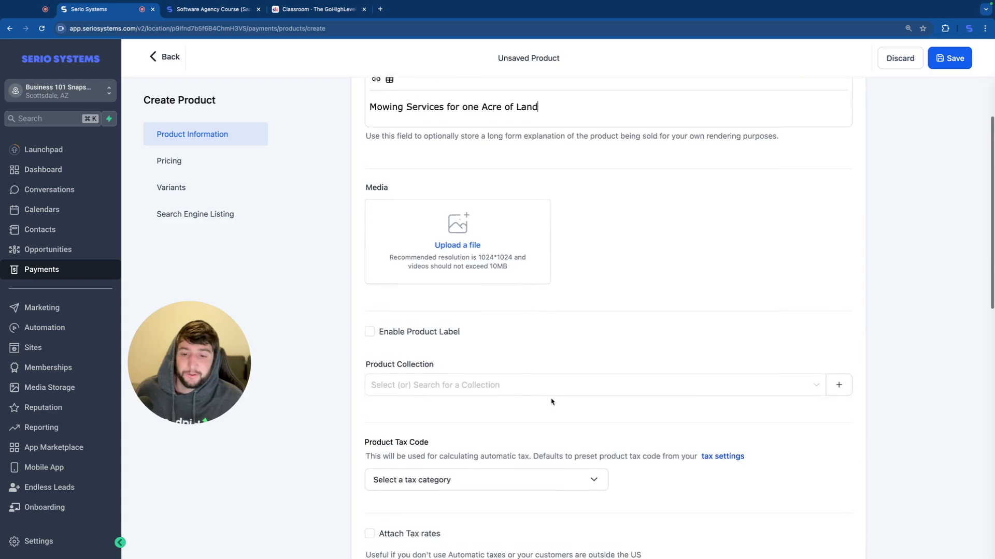
scroll(552, 401, down, 1)
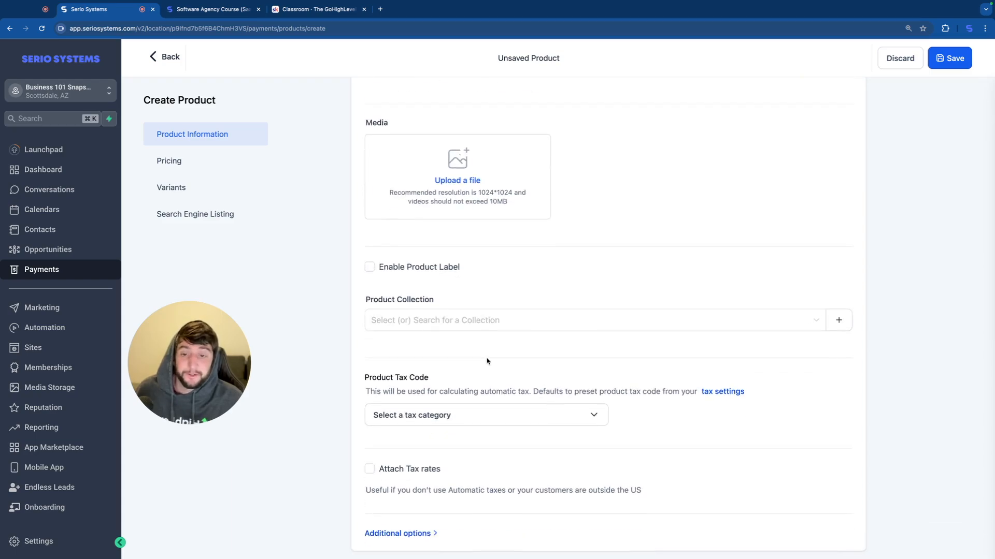
scroll(486, 373, down, 5)
scroll(443, 348, down, 1)
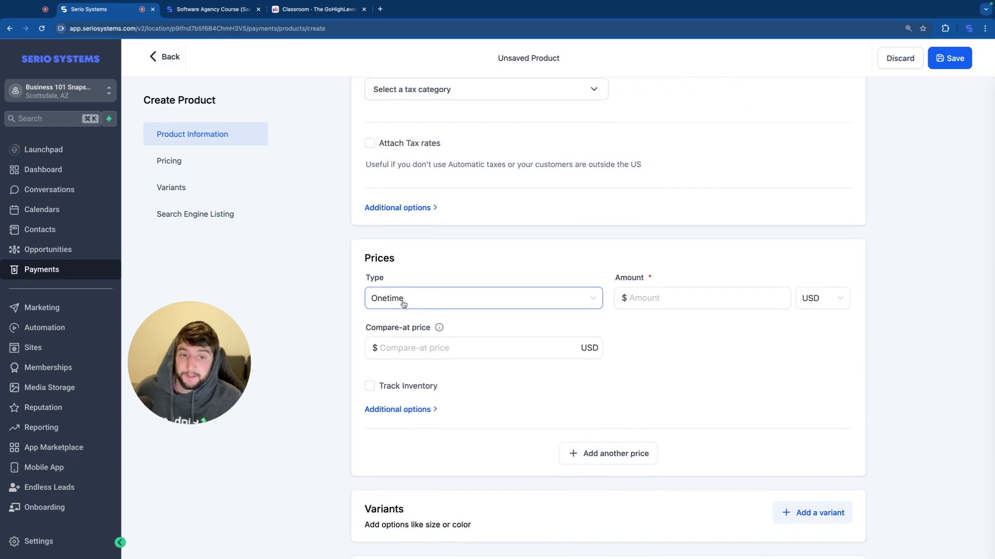
click(672, 299)
text(100)
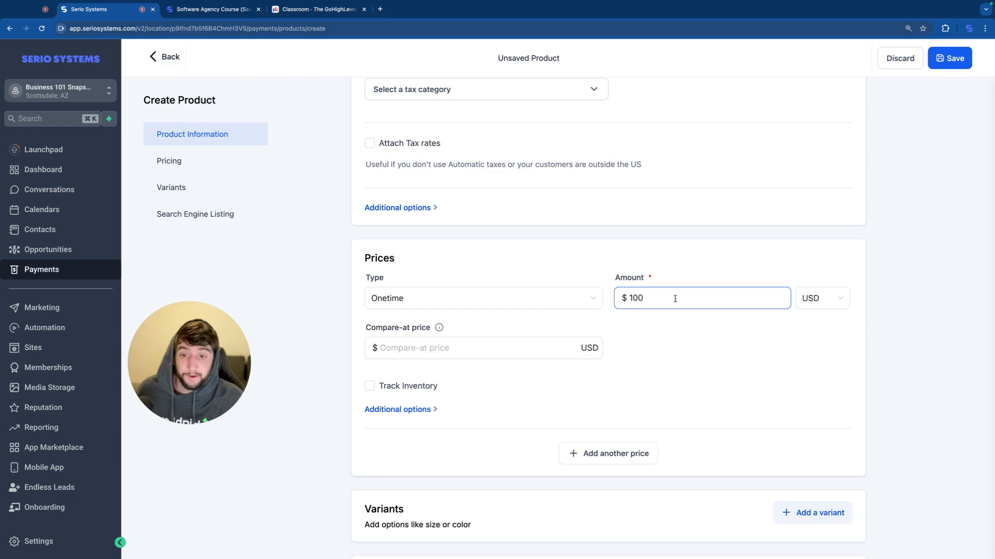
scroll(472, 403, down, 3)
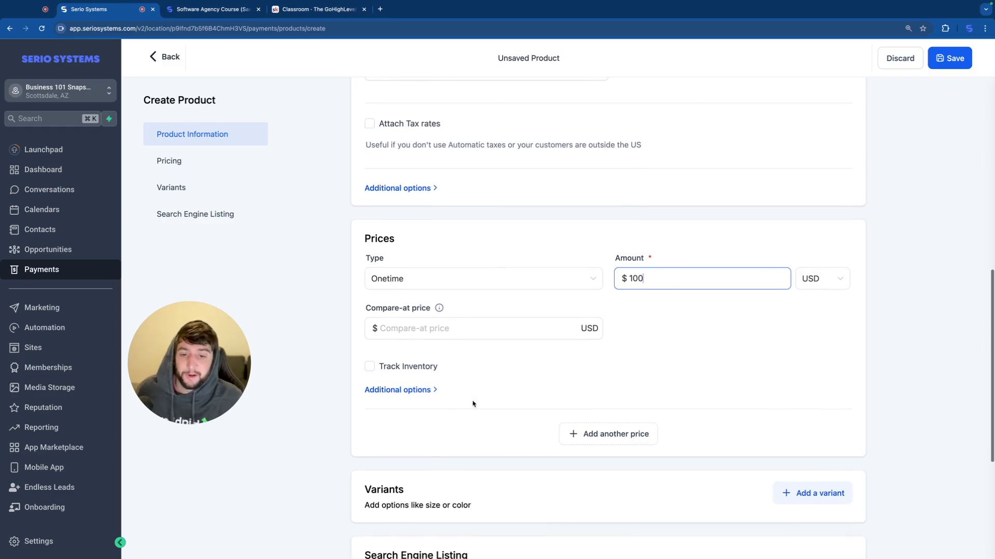
scroll(473, 403, down, 3)
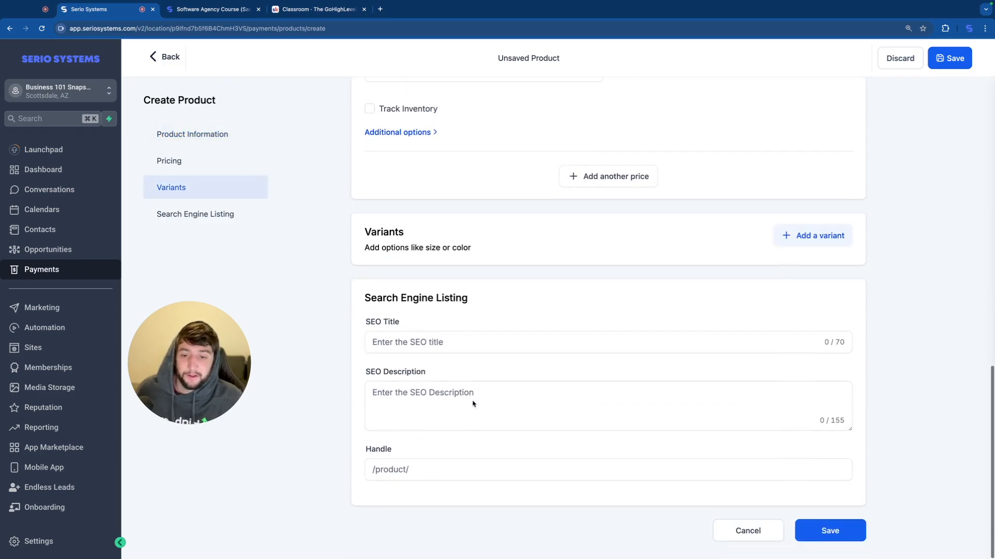
click(823, 530)
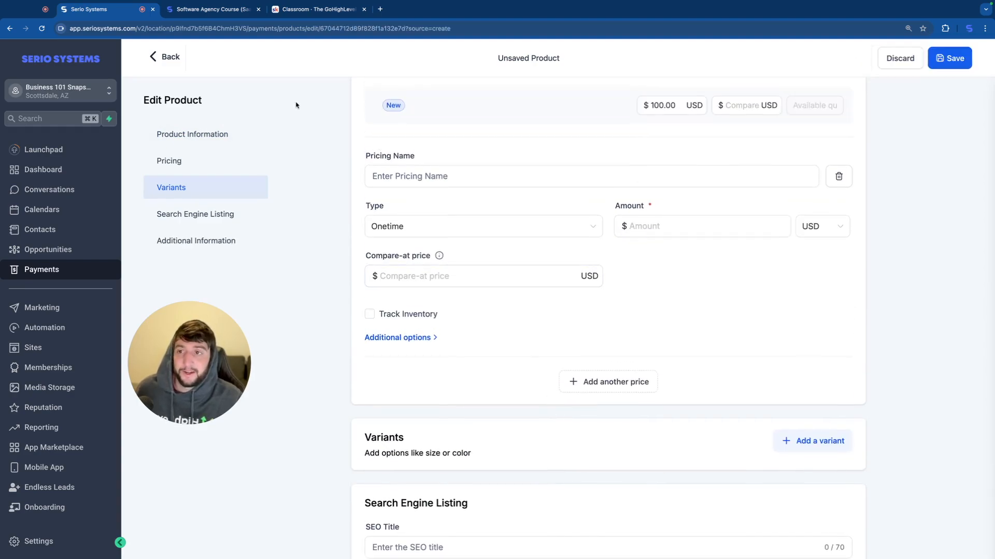
click(170, 58)
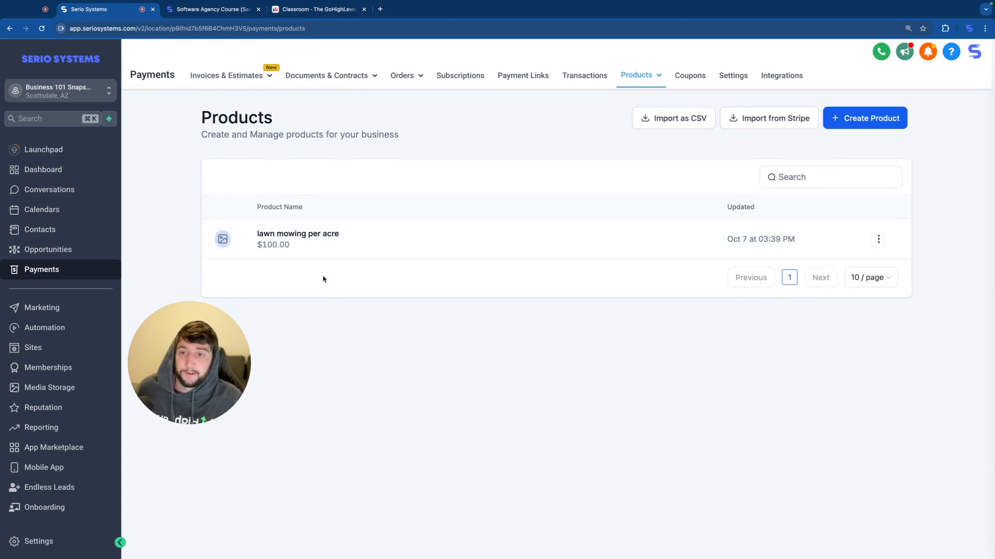
- Start a new estimate and add the existing contact as its customer
mouse_move(242, 78)
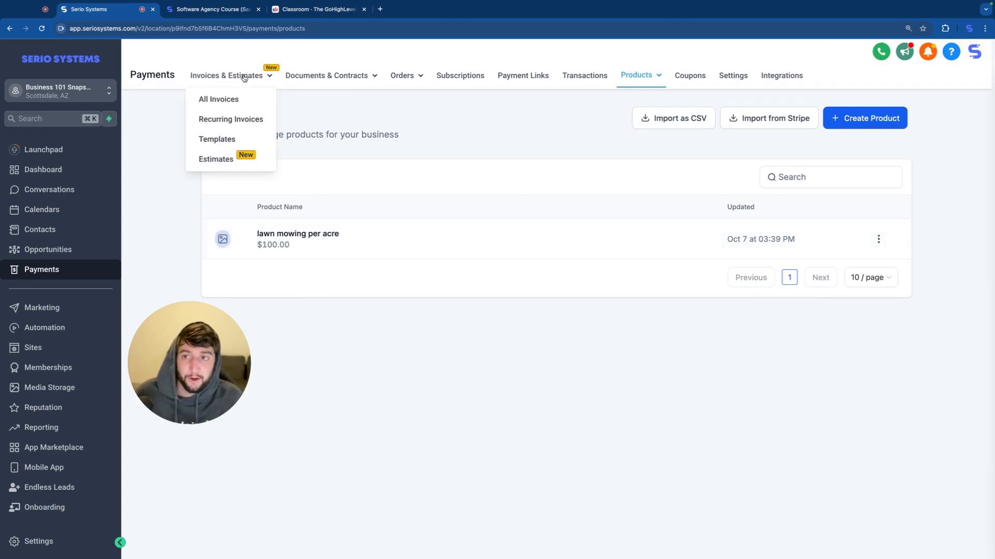
click(217, 162)
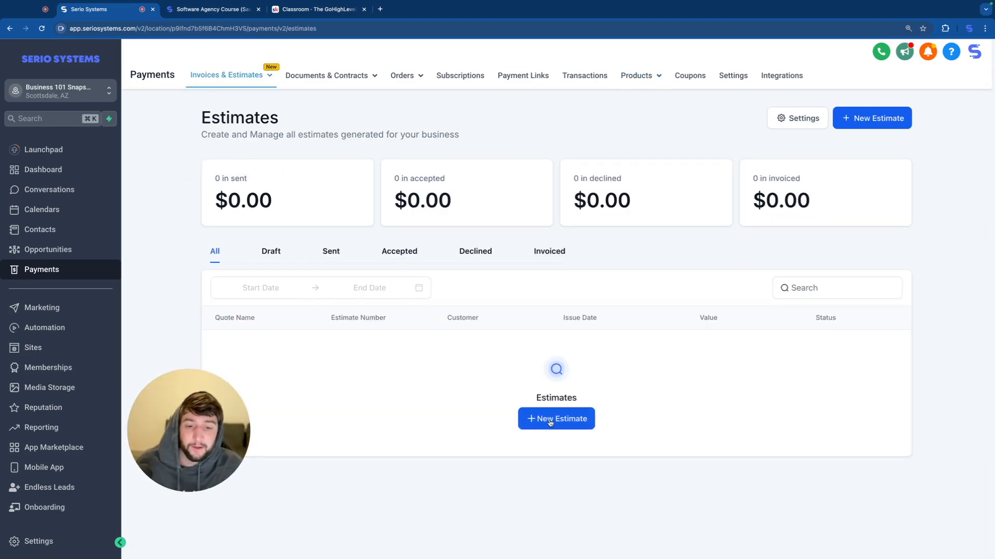
click(556, 419)
click(128, 215)
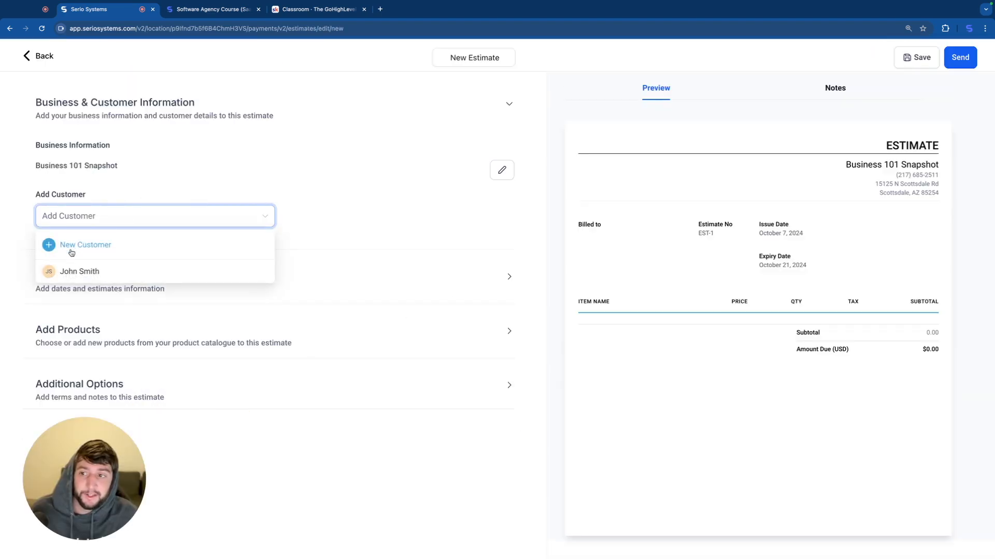
click(72, 270)
- Add the "lawn mowing per acre" product to the estimate with a quantity of 5
click(148, 330)
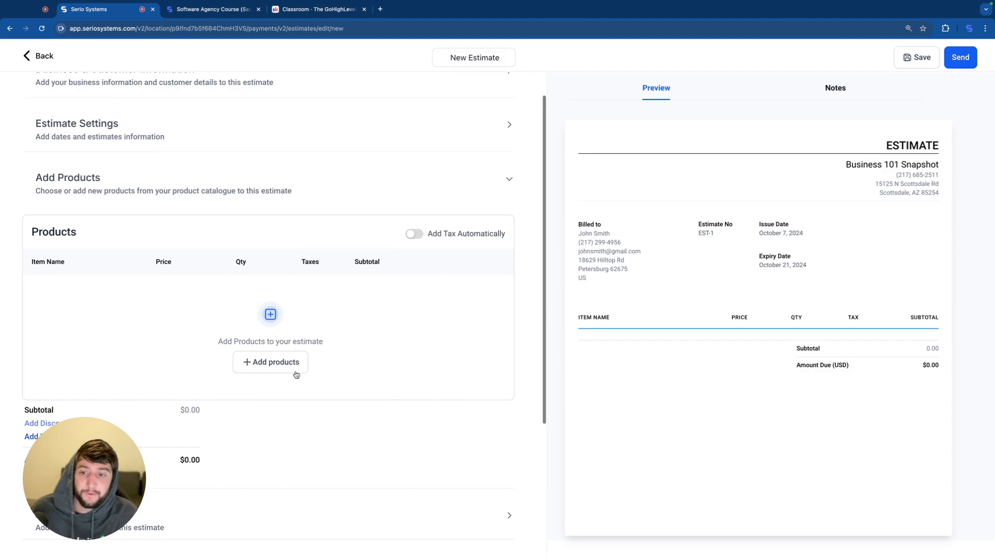
click(273, 363)
click(111, 293)
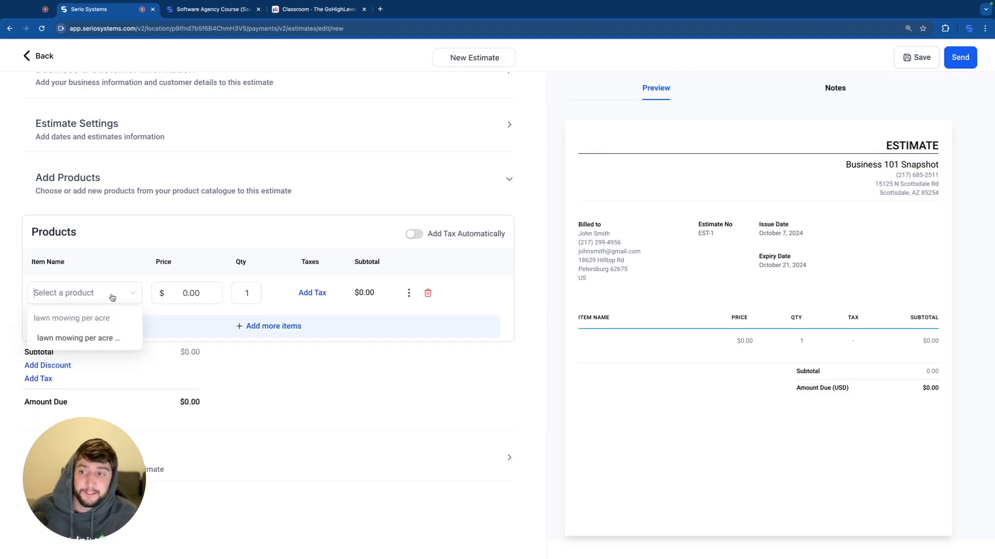
click(95, 342)
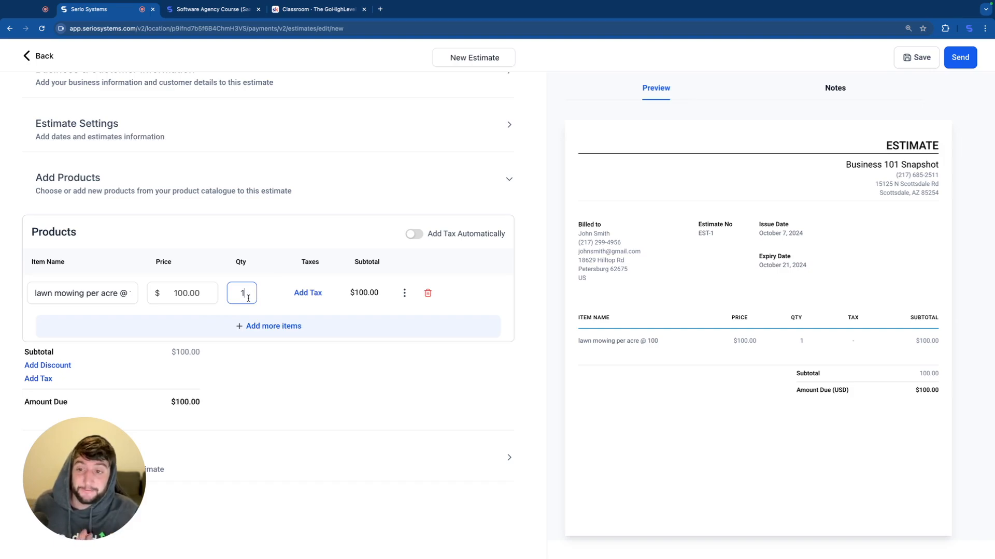
scroll(248, 299, down, 1)
double_click(236, 242)
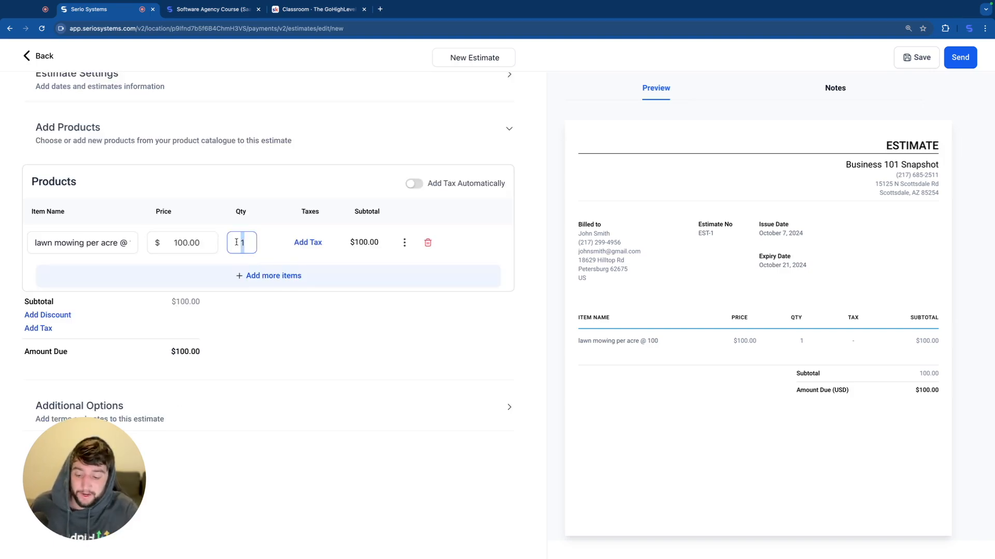
text(5)
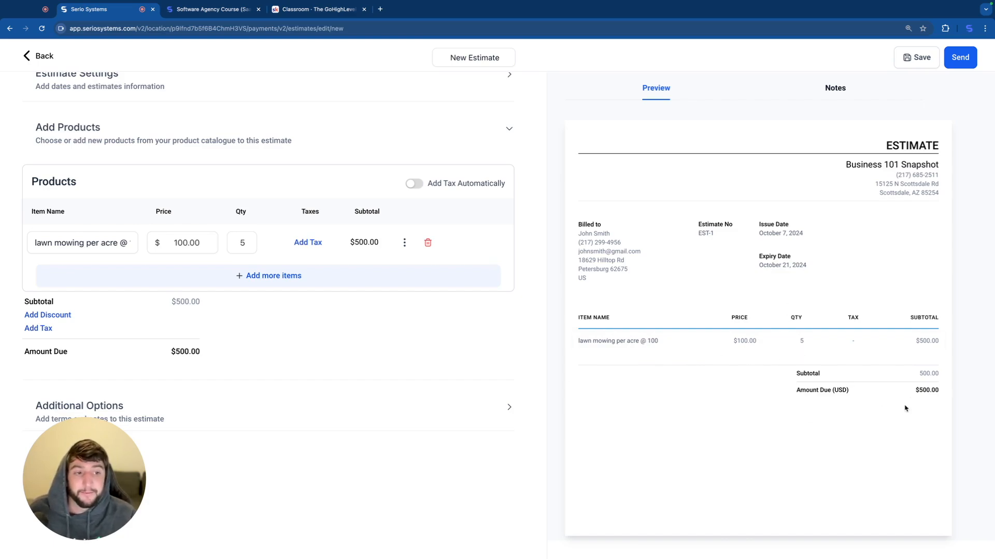
- Enable the estimate's terms with the text "terms and conditions", and save the estimate
scroll(266, 366, down, 3)
click(195, 315)
click(26, 363)
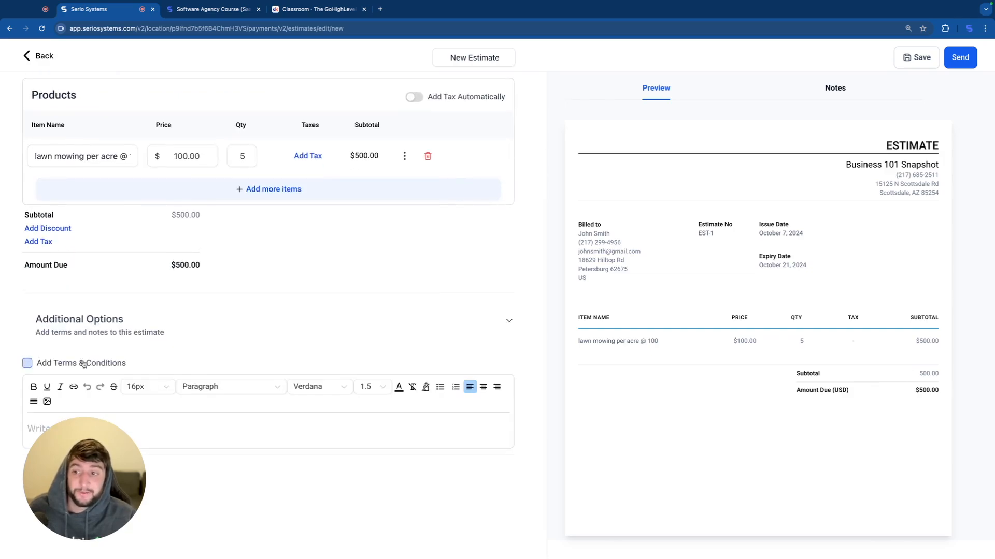
scroll(162, 373, down, 1)
click(119, 393)
text(terms and conditions)
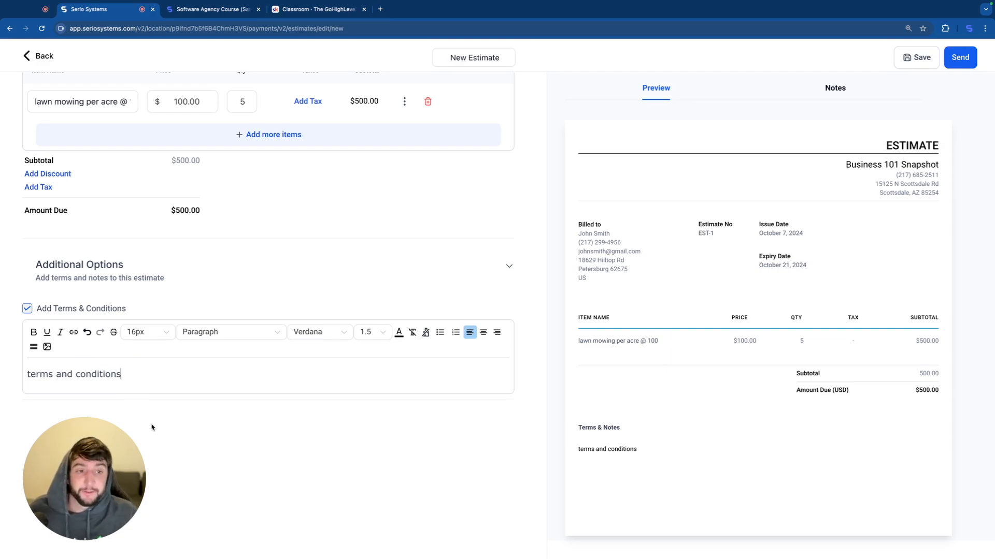
click(919, 63)
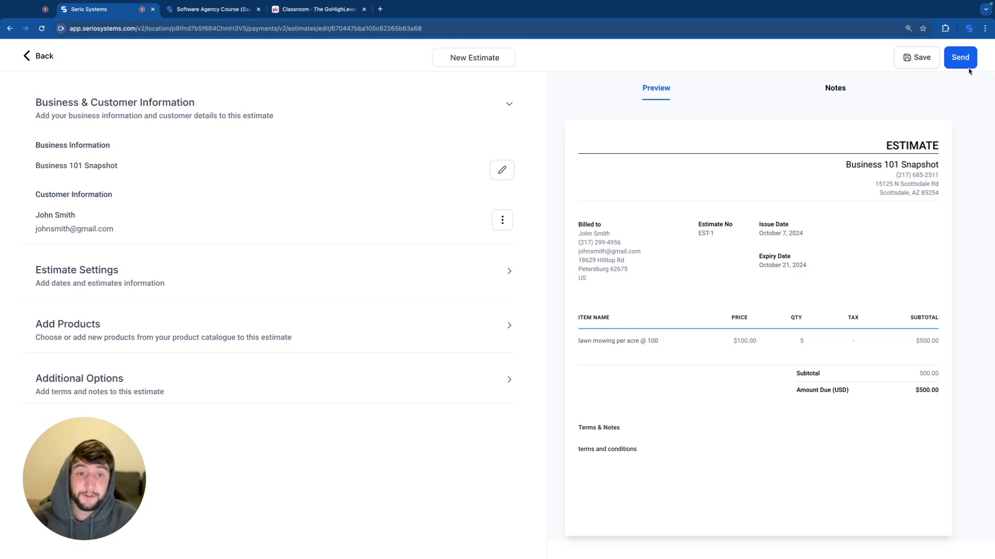
click(47, 58)
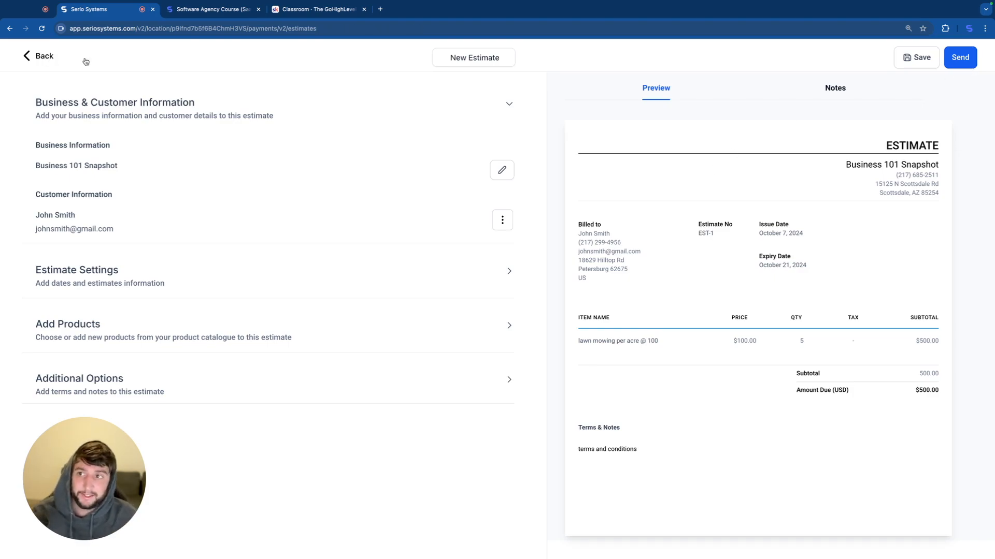
- Open a new invoice template and examine its layout, from the business details to the notes and terms
mouse_move(248, 79)
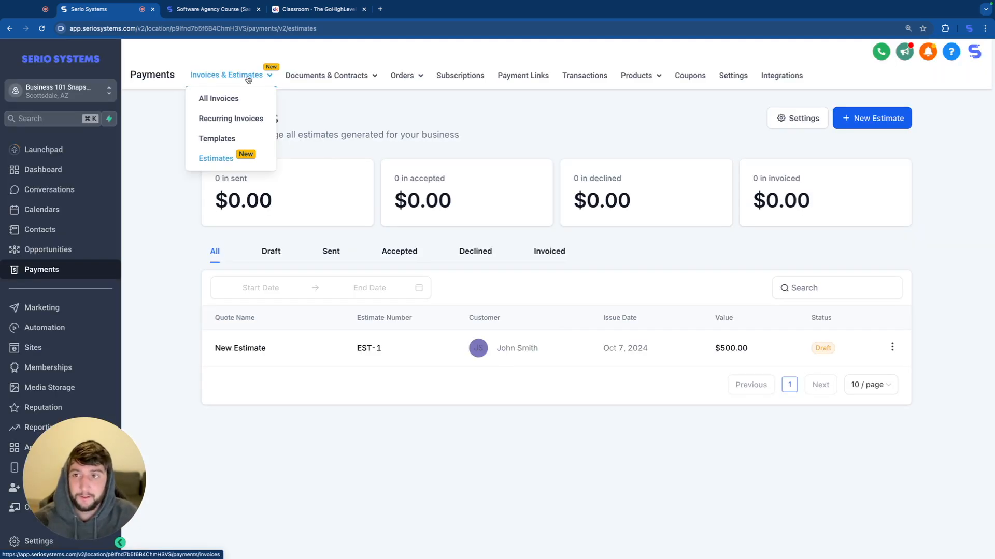
click(215, 142)
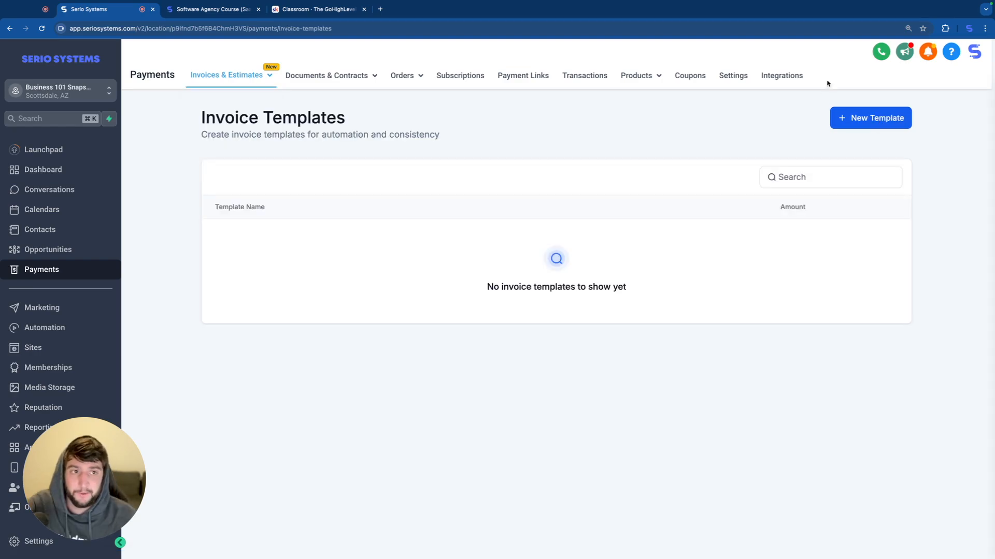
click(866, 124)
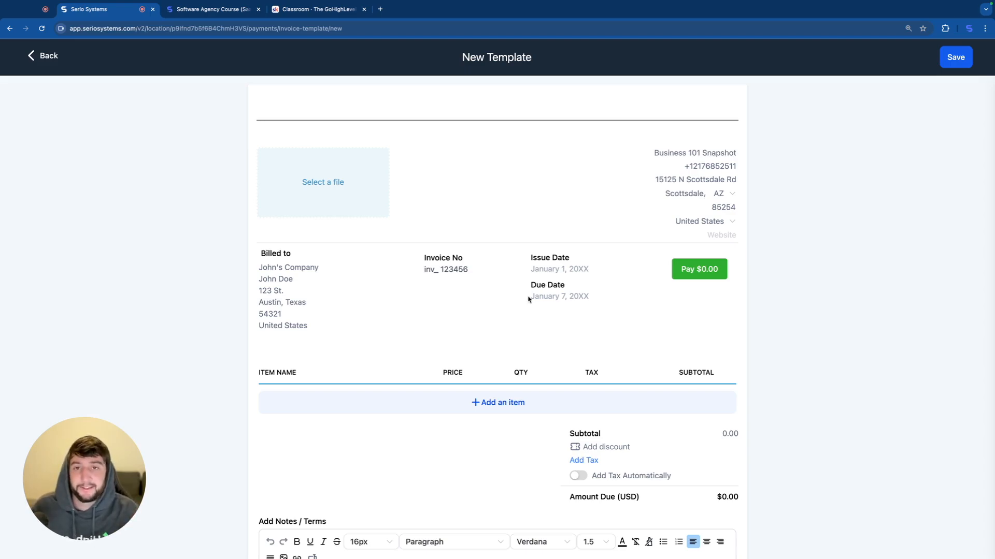
scroll(370, 336, down, 3)
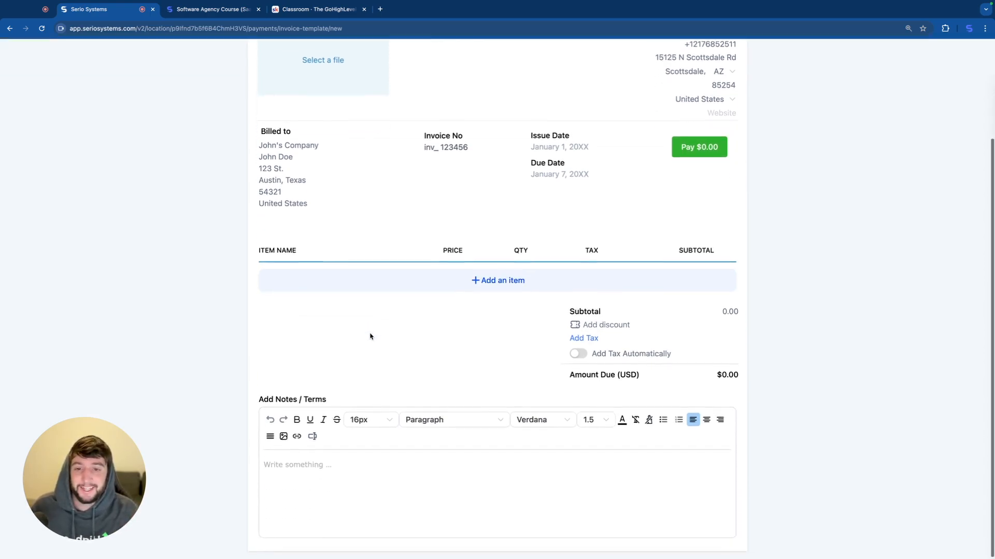
scroll(370, 337, up, 3)
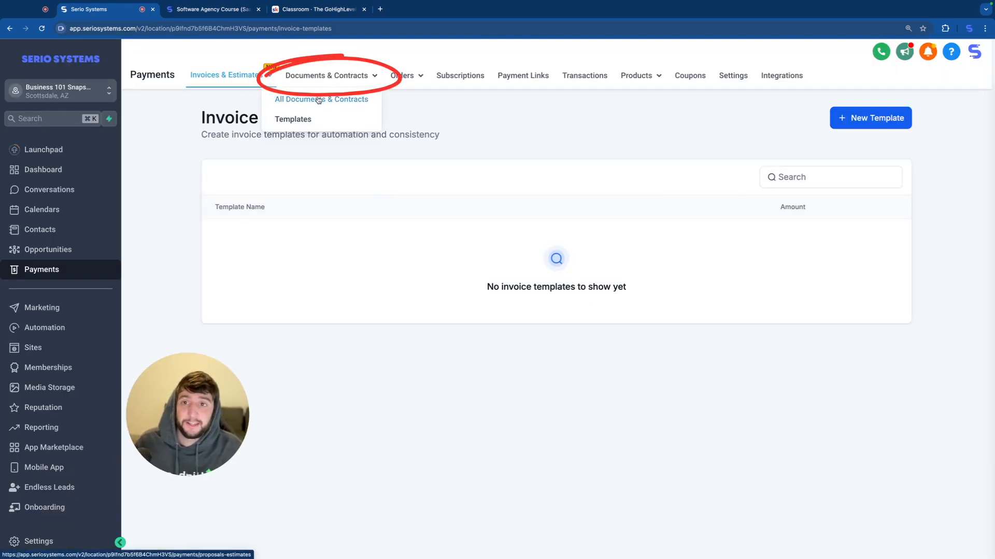
- Create a new document from scratch and add a text block headed "Building Contract"
click(319, 99)
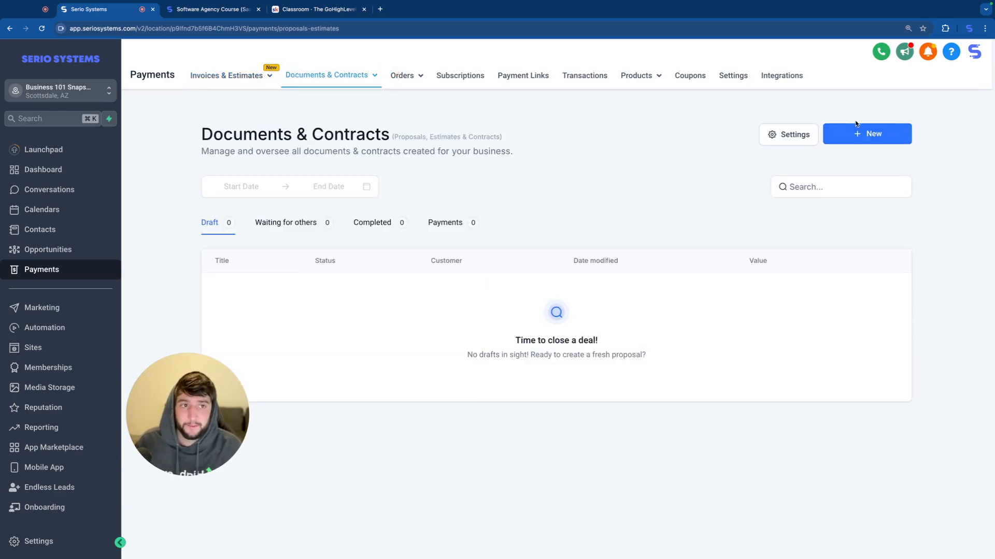
click(872, 142)
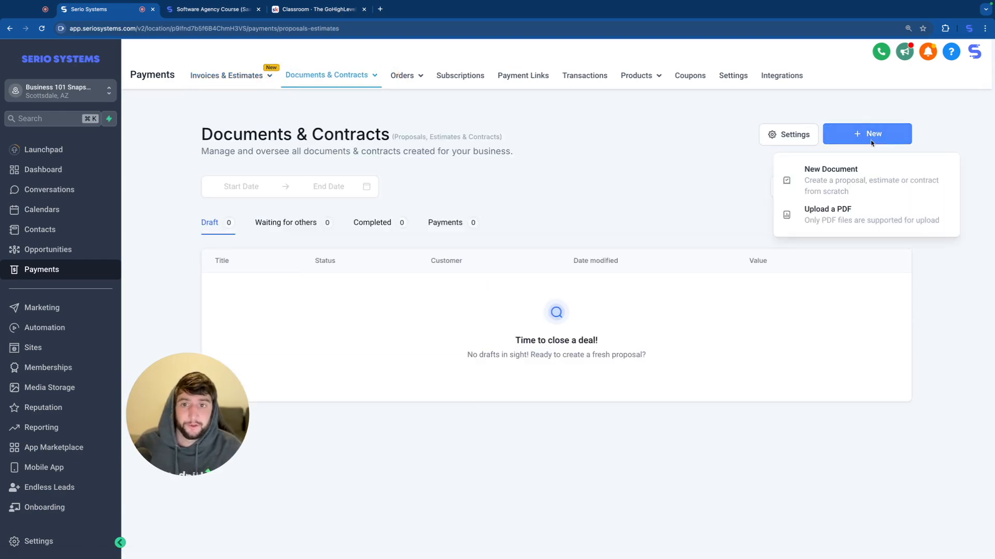
click(827, 174)
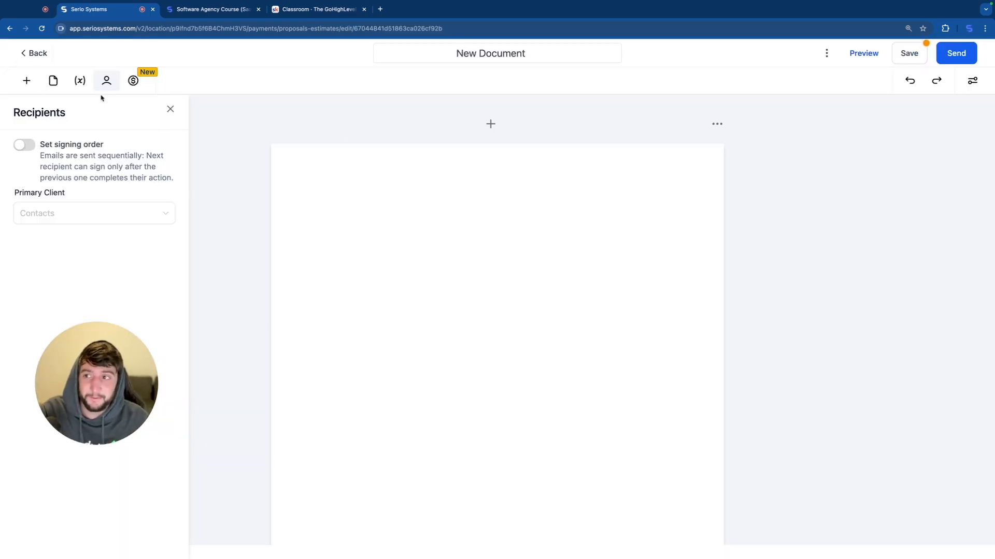
click(26, 80)
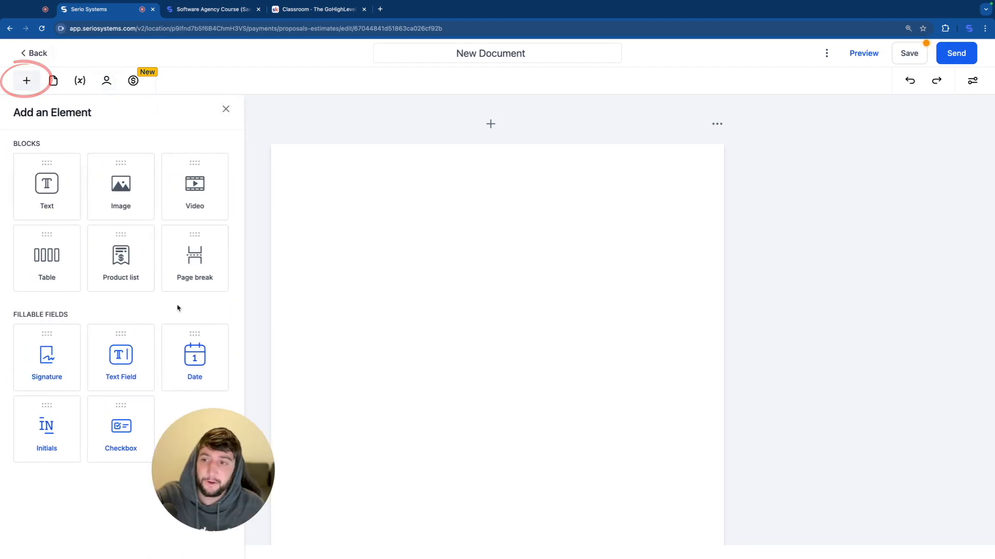
drag(57, 196, 307, 200)
text(Building Contract)
drag(411, 224, 299, 225)
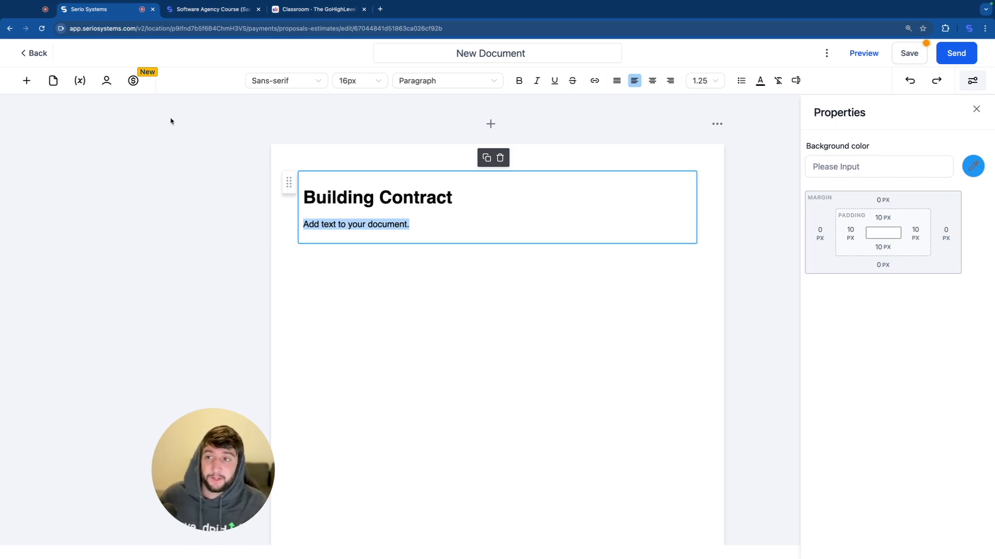
- Add a signature field to the document, widen it, and align it beneath the text block
click(26, 81)
drag(46, 356, 445, 290)
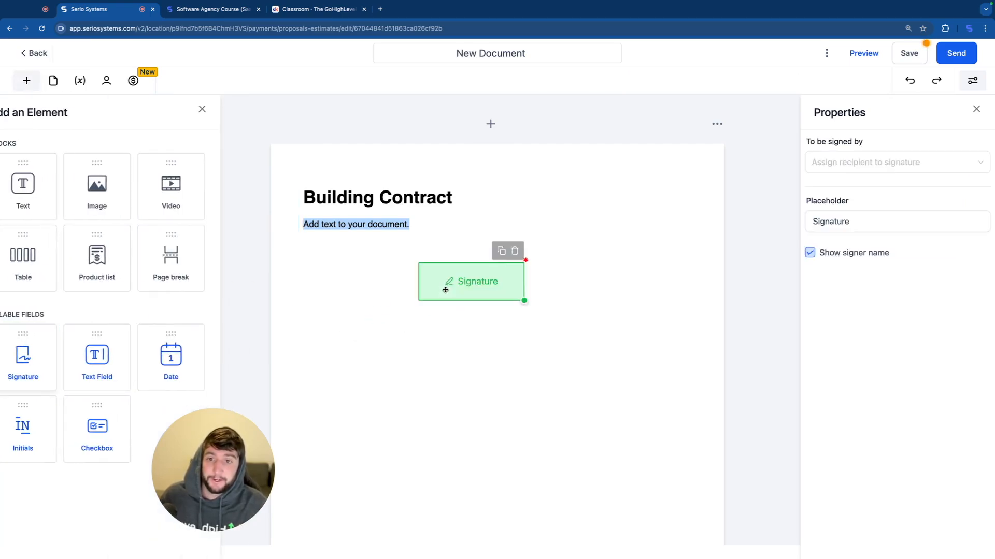
drag(525, 301, 609, 307)
mouse_move(611, 307)
mouse_down()
mouse_move(557, 299)
mouse_move(675, 295)
mouse_up()
mouse_move(555, 281)
mouse_down()
mouse_move(535, 315)
mouse_move(462, 267)
mouse_up()
click(512, 332)
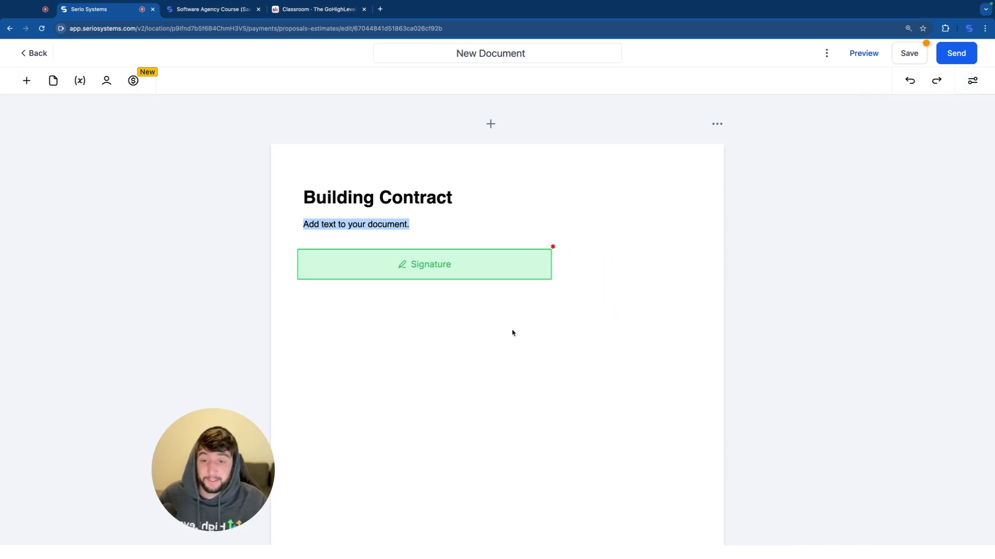
- Review the document's elements, pages and variables, and set the existing contact as its primary client
click(26, 80)
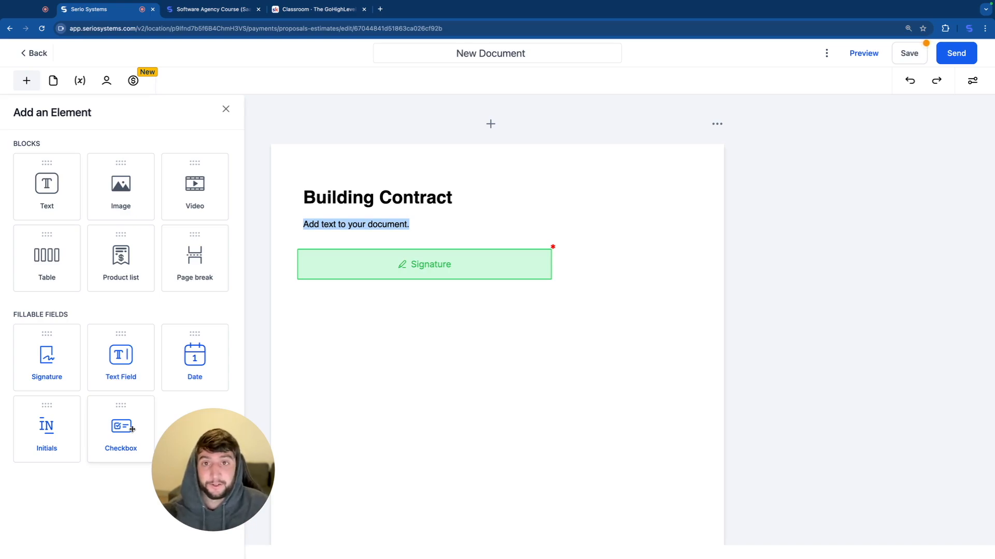
click(53, 80)
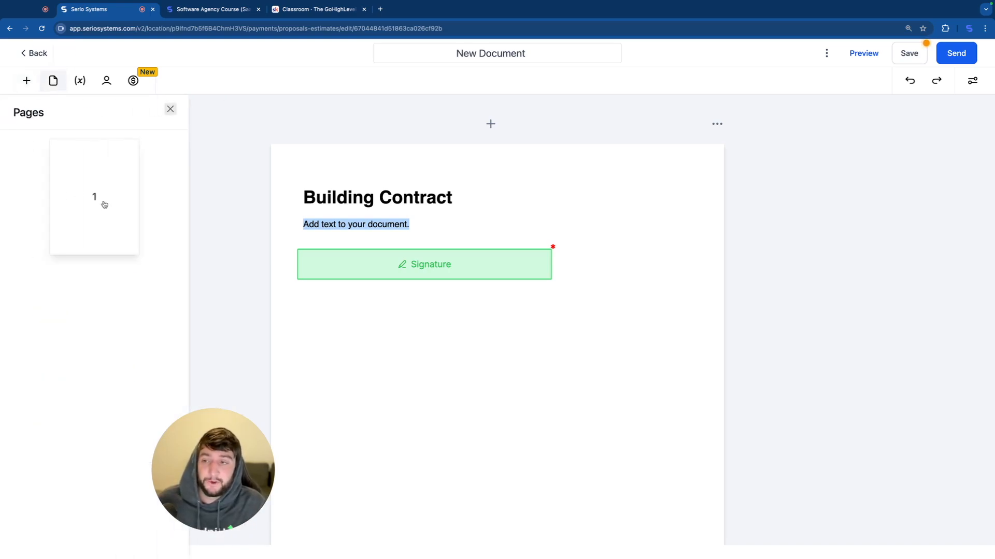
click(80, 80)
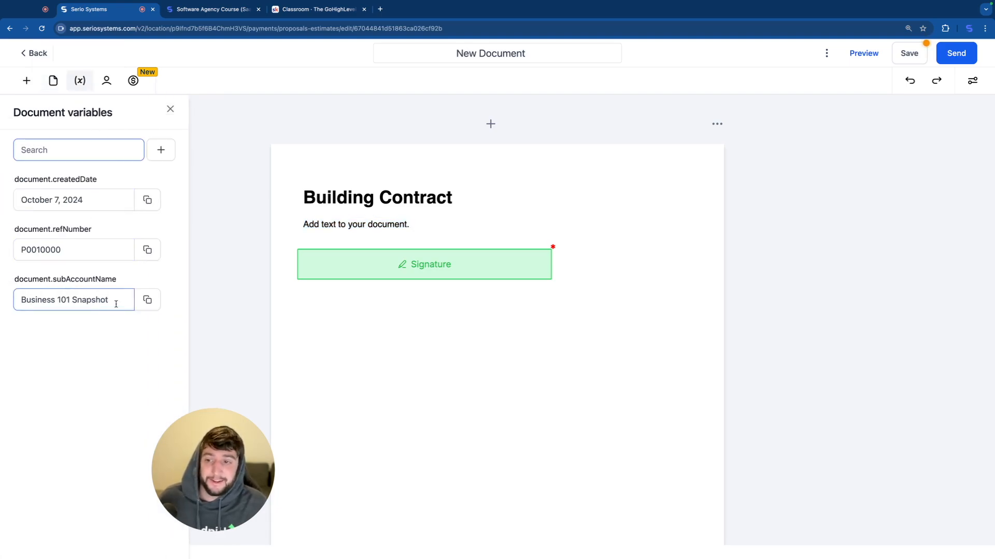
click(107, 82)
click(62, 213)
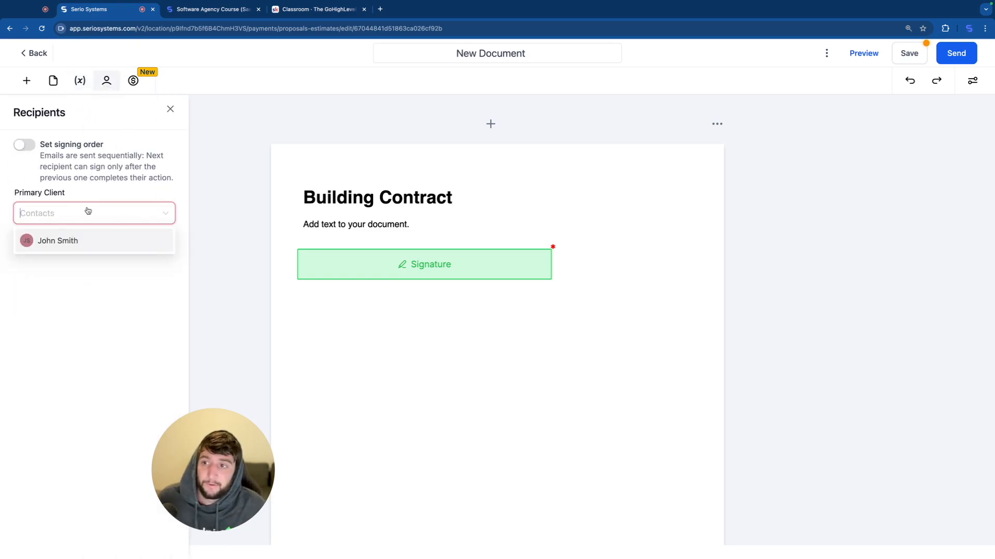
click(78, 241)
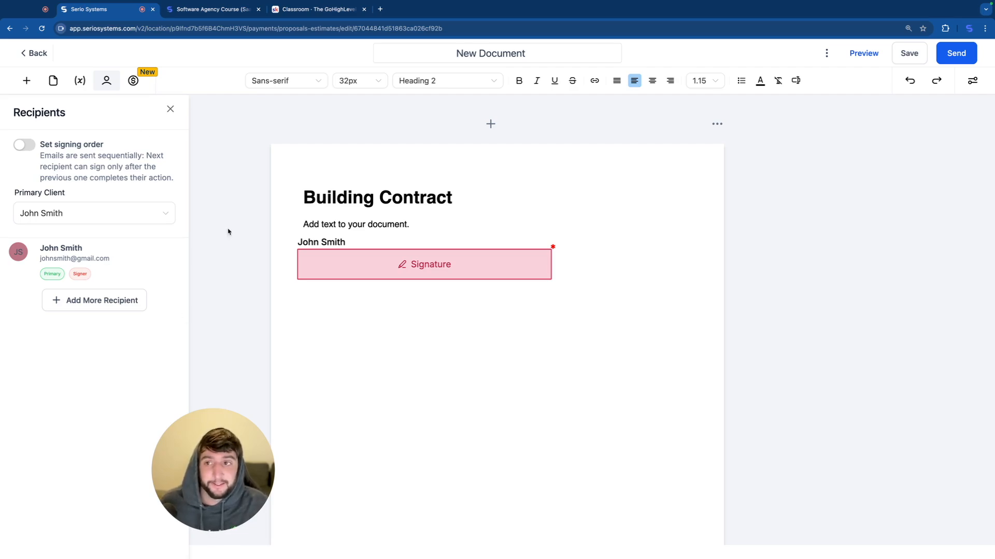
- Examine the document's payment settings and preview the document as the recipient sees it
click(135, 84)
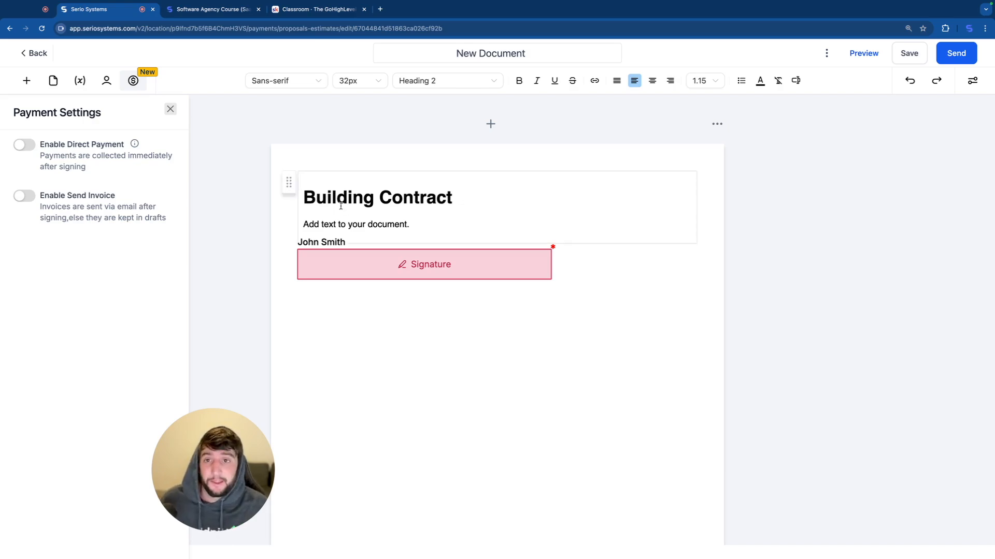
click(861, 52)
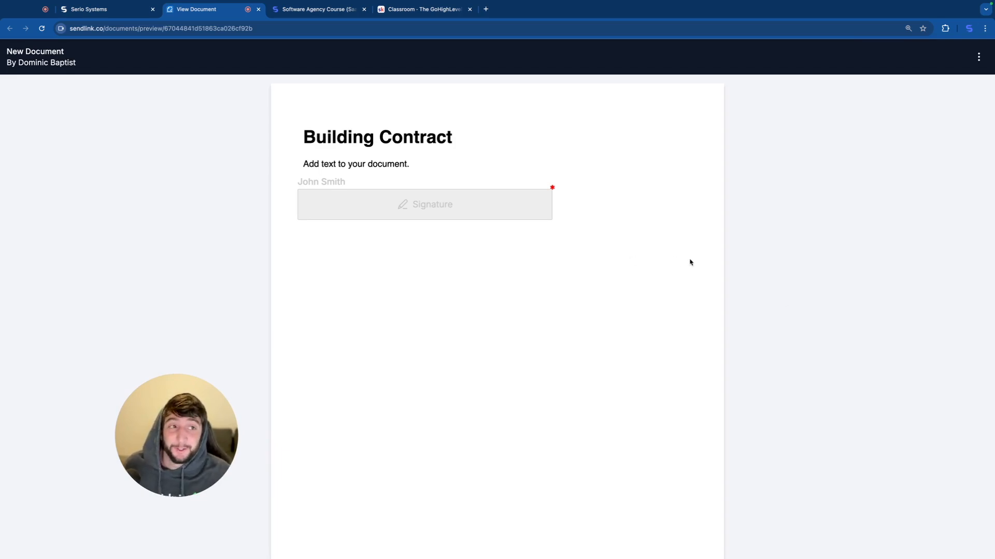
key(super+w)
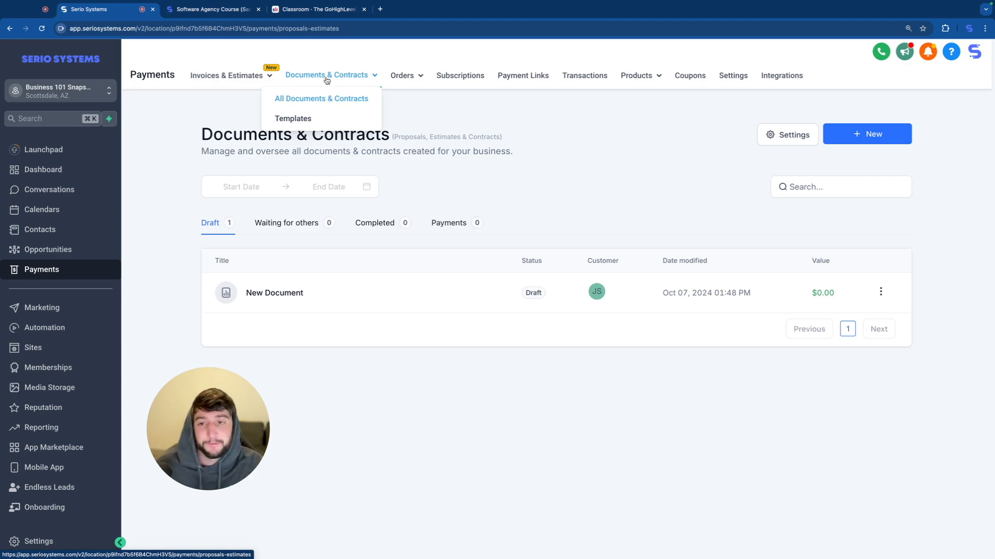
- Create a new documents and contracts template from scratch, and return to the templates list
click(302, 119)
click(855, 134)
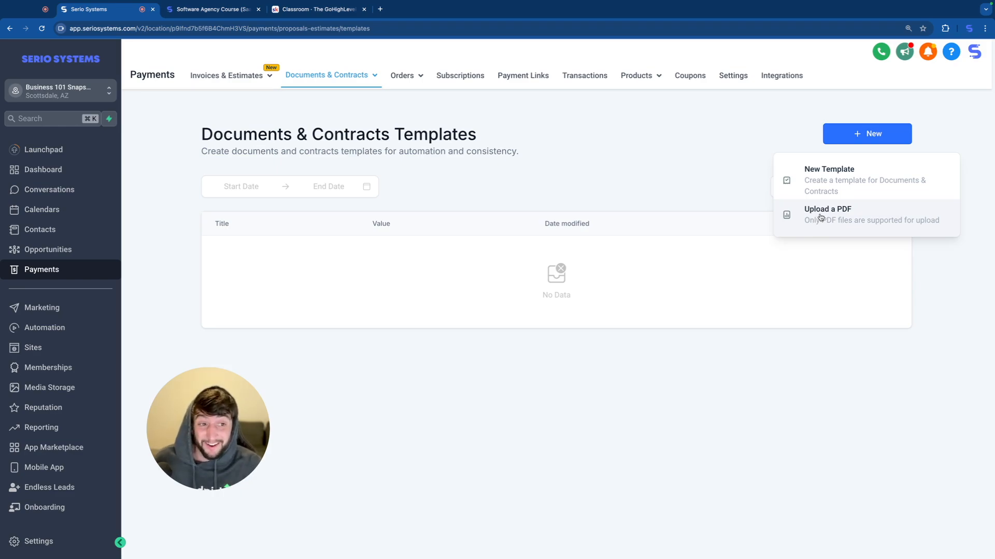
click(860, 177)
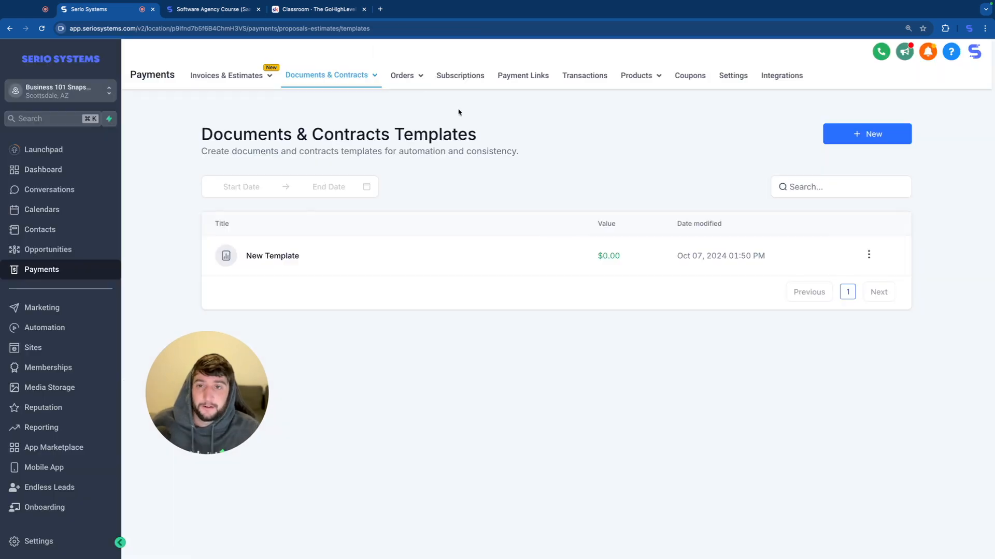
mouse_move(403, 79)
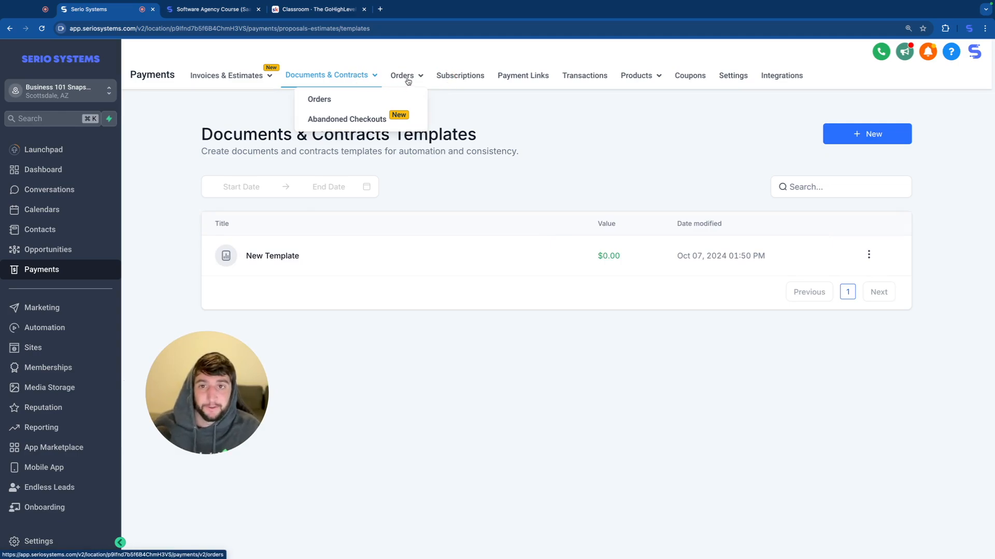
- Review the orders list and the abandoned checkouts list in the Payments section
click(407, 79)
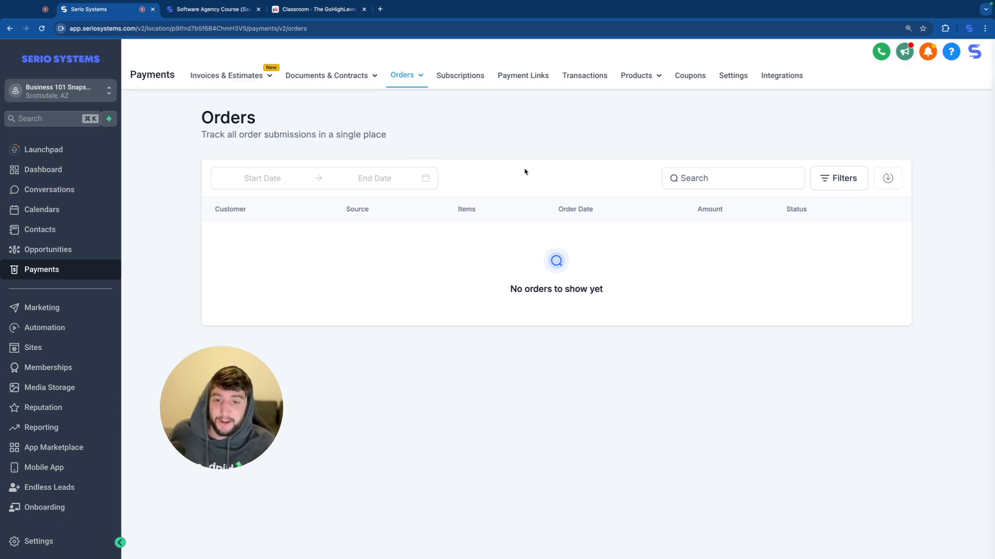
mouse_move(404, 84)
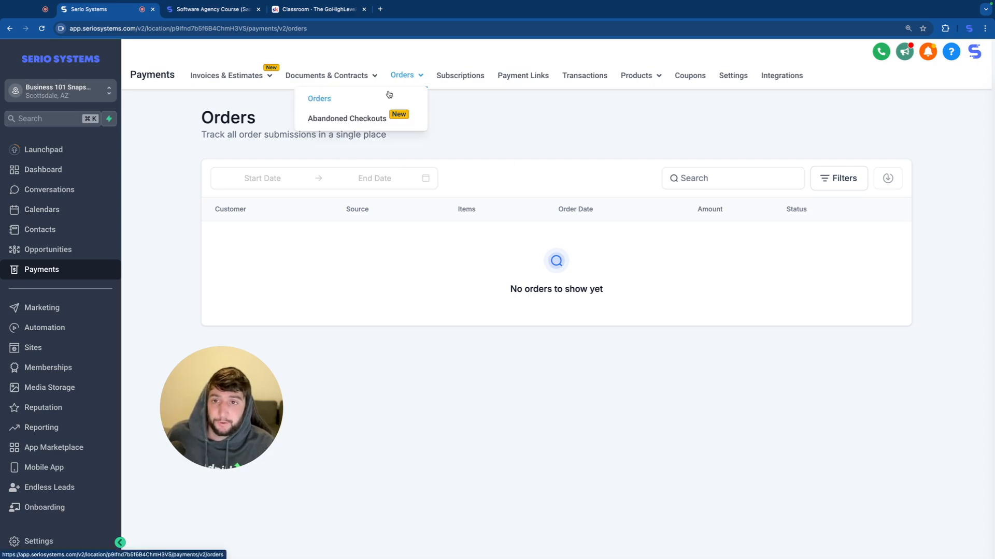
click(350, 119)
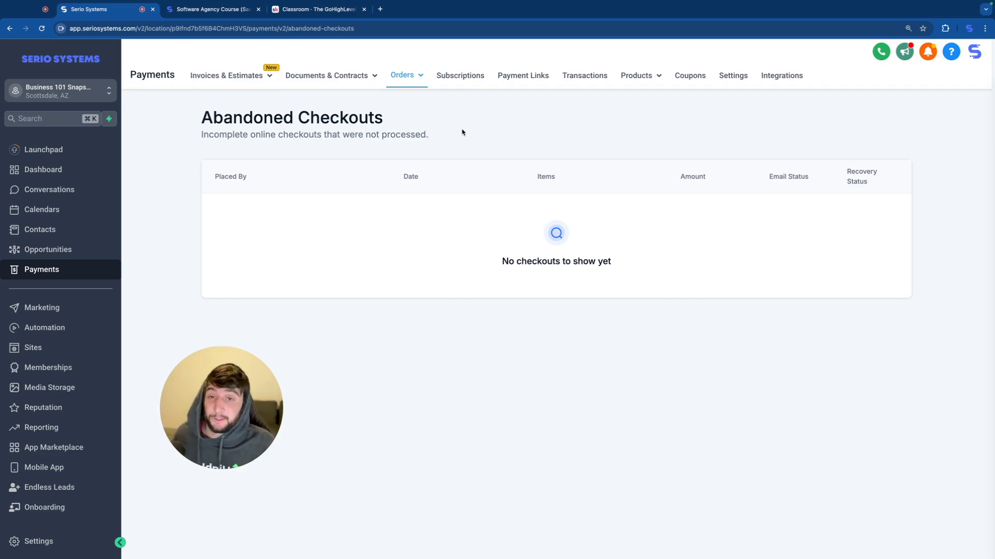
- Start a new subscription for the existing contact with October 7, 2024 as the bill start date
click(454, 78)
click(851, 121)
click(401, 178)
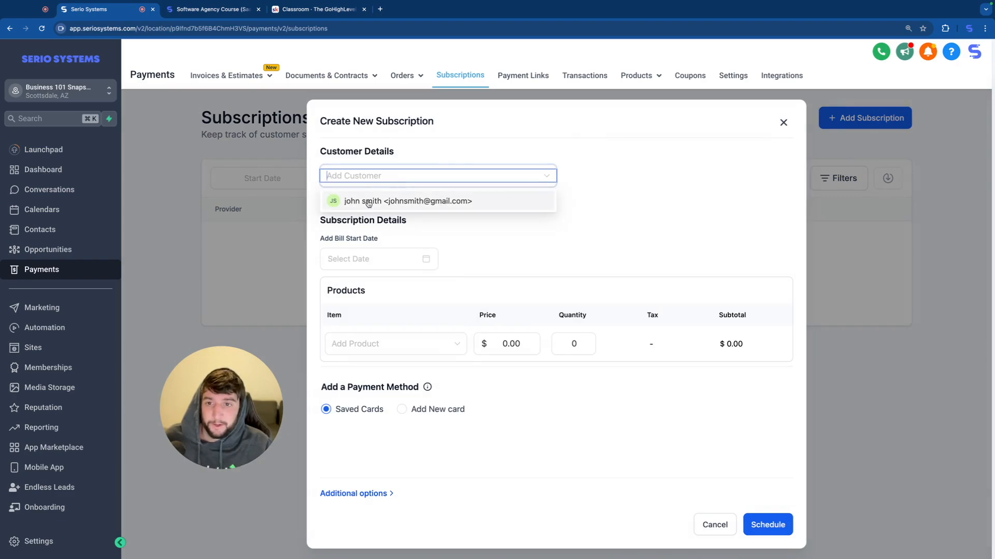
click(424, 199)
scroll(463, 240, down, 2)
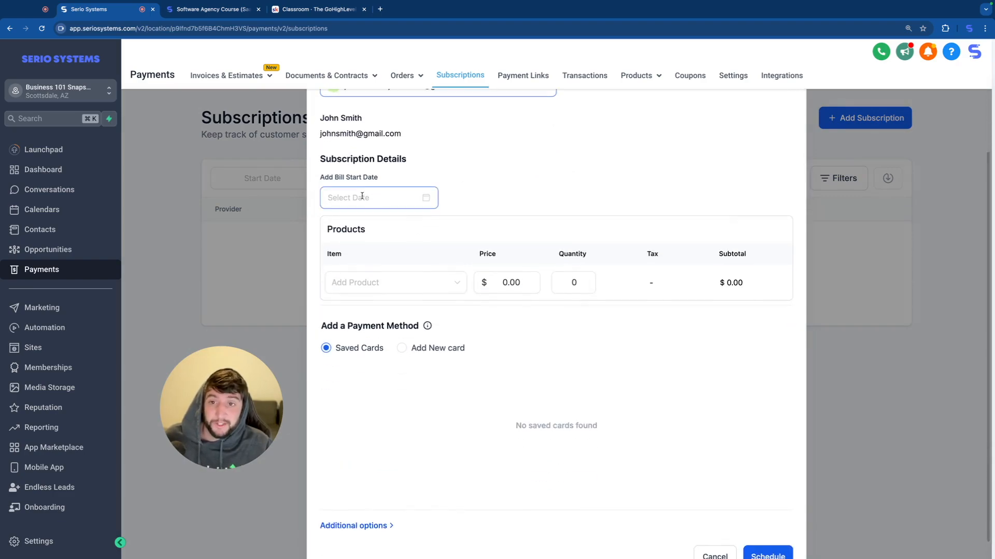
click(364, 196)
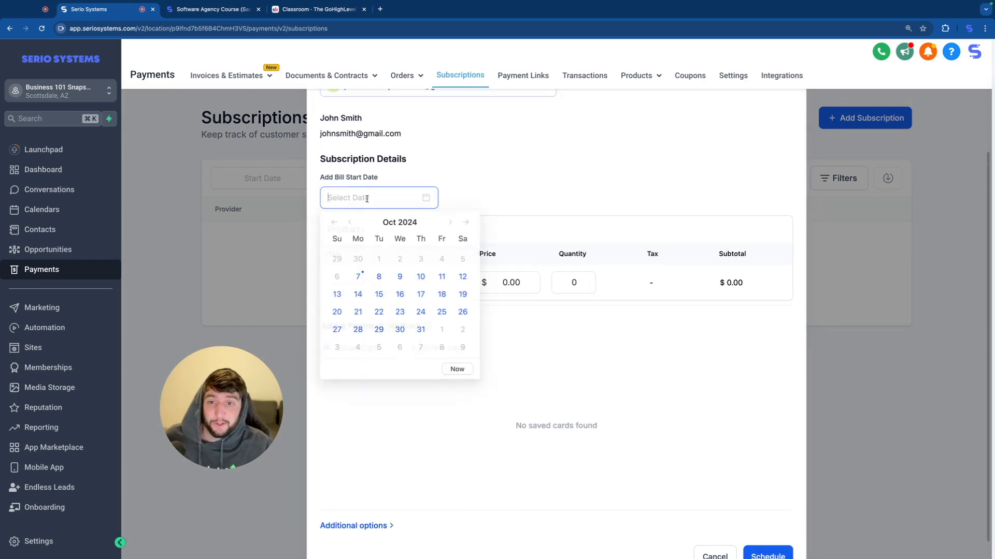
click(363, 274)
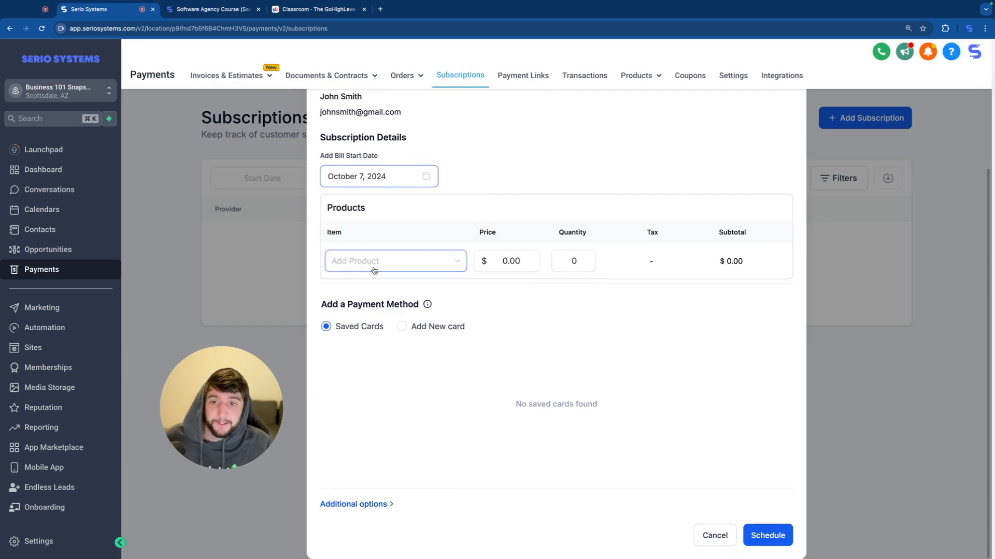
- Examine the subscription's product choices, the new-card payment method fields and the additional options
scroll(357, 290, up, 1)
click(366, 283)
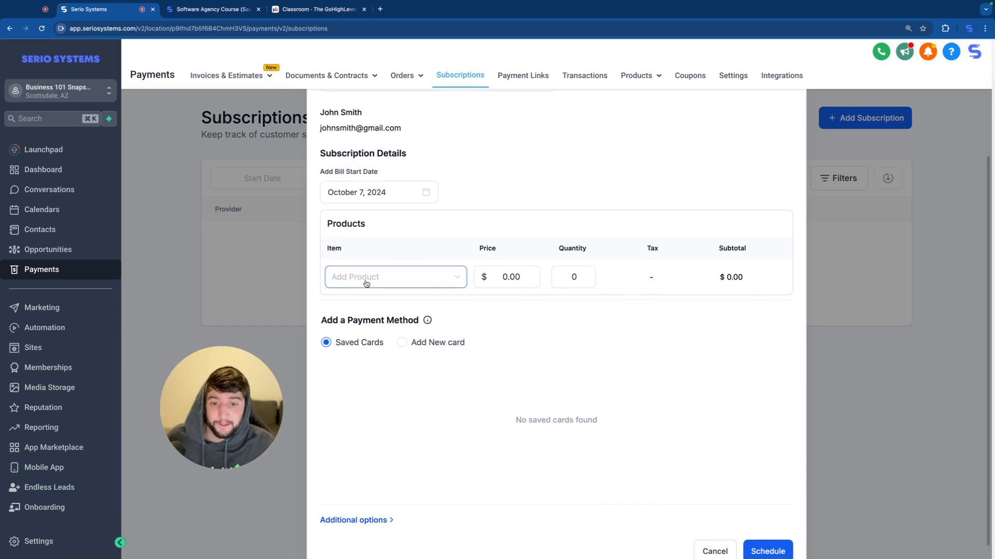
click(369, 285)
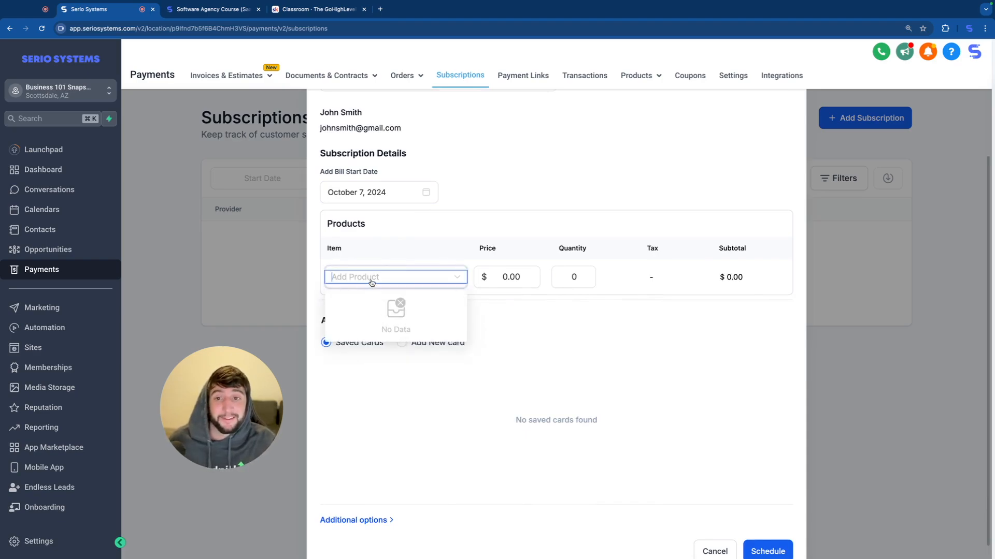
click(468, 333)
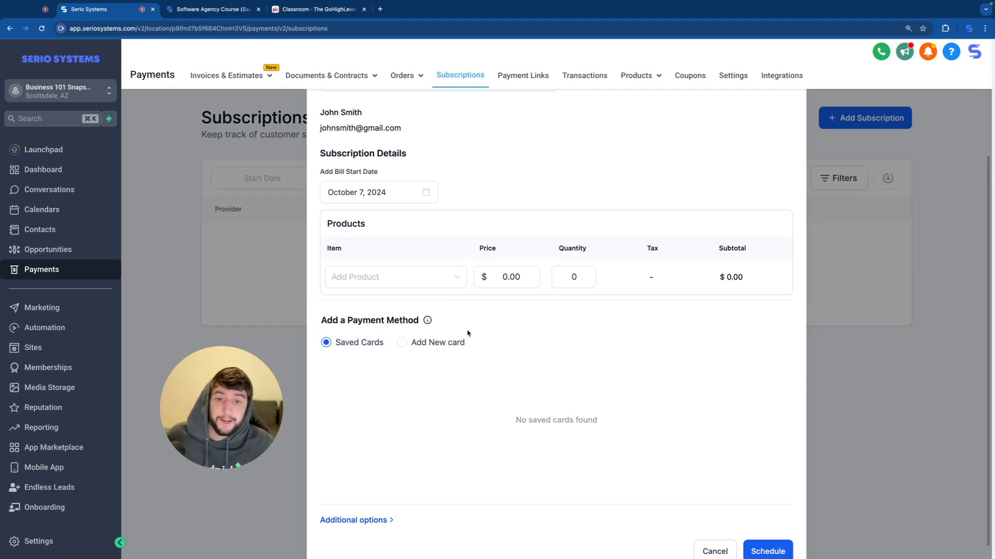
click(401, 342)
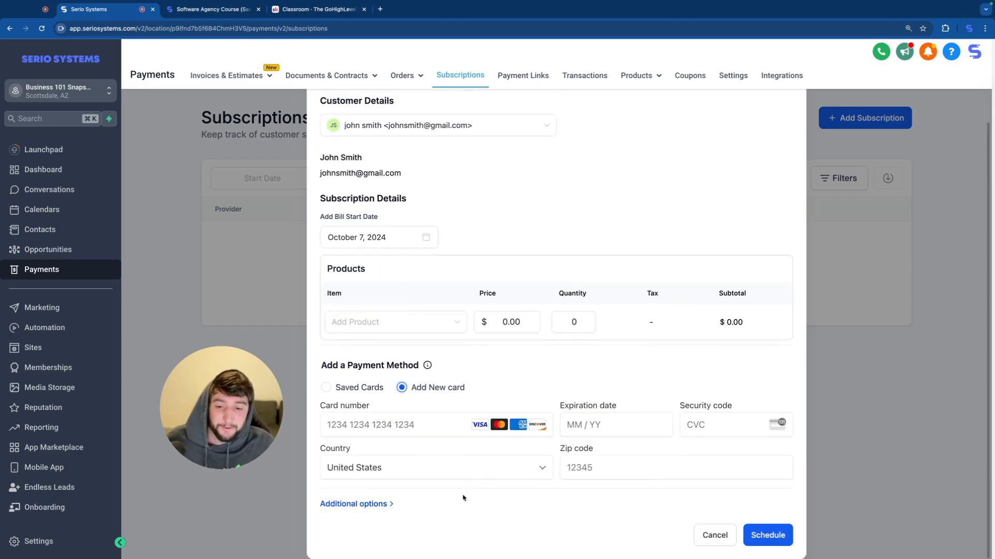
click(380, 505)
scroll(383, 505, down, 1)
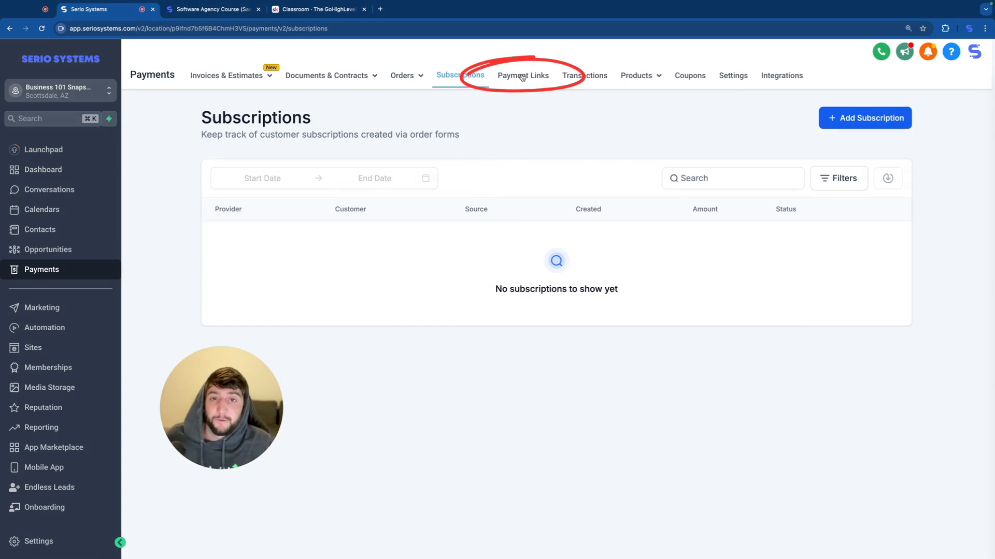
- Create a payment link for "lawn mowing per acre @ 100" and let customers adjust quantities between 1 and 100
click(524, 76)
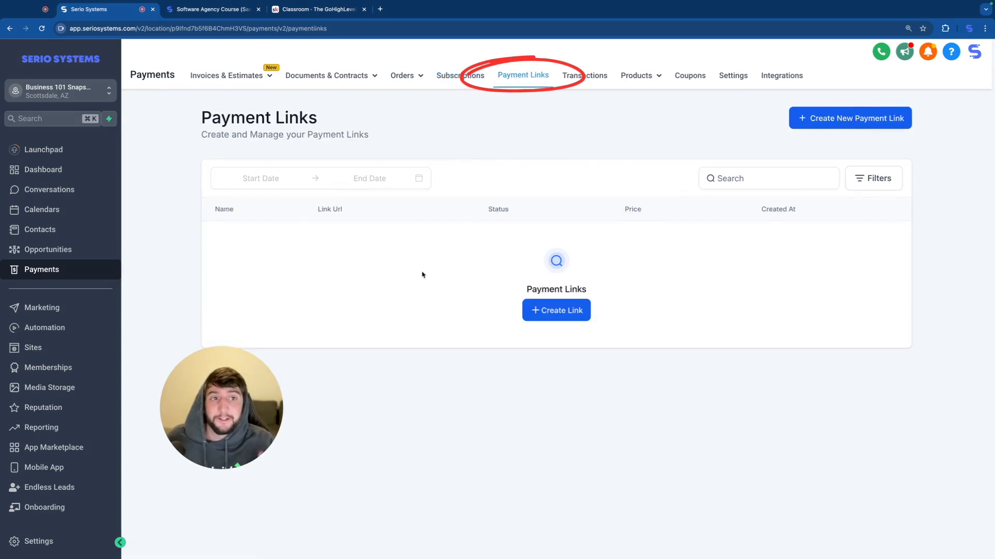
click(846, 120)
click(93, 133)
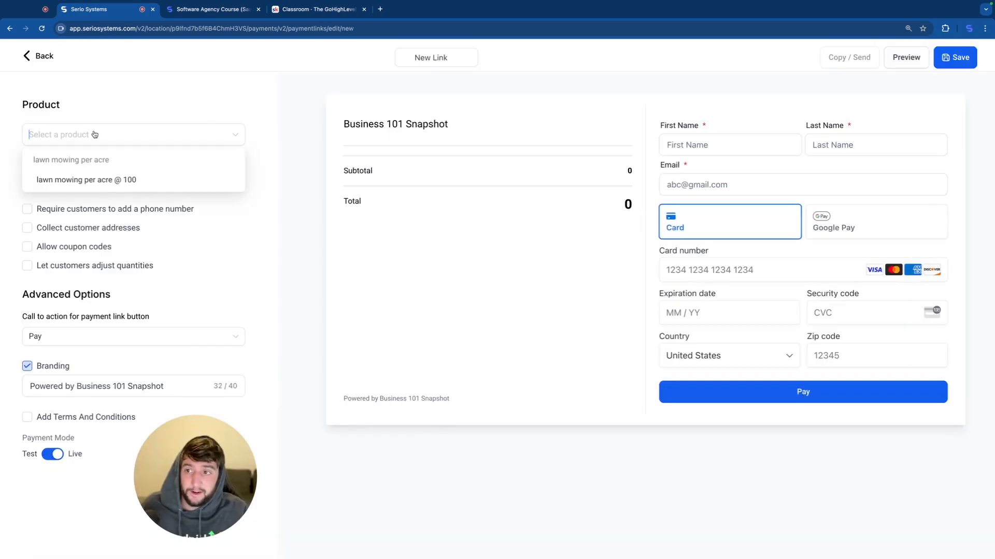
click(101, 182)
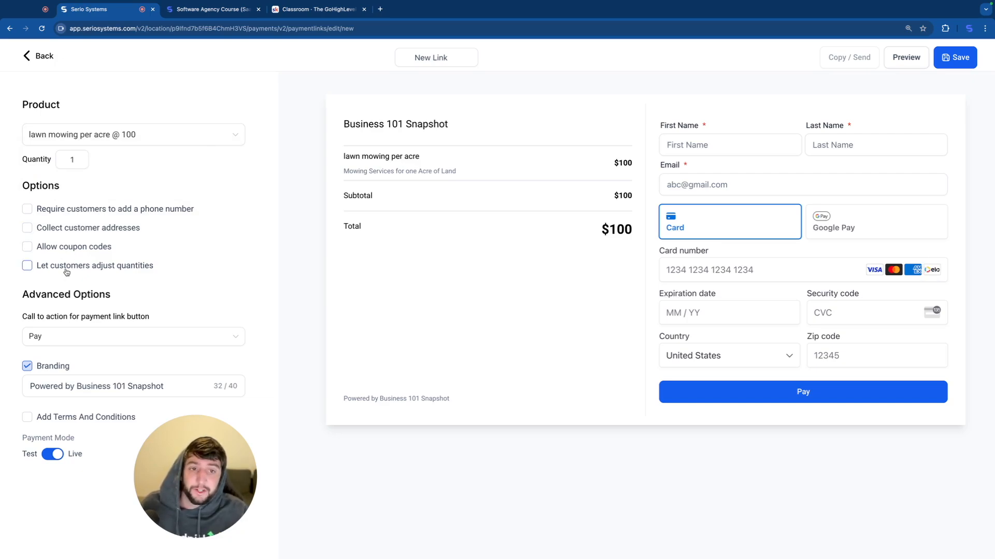
click(27, 269)
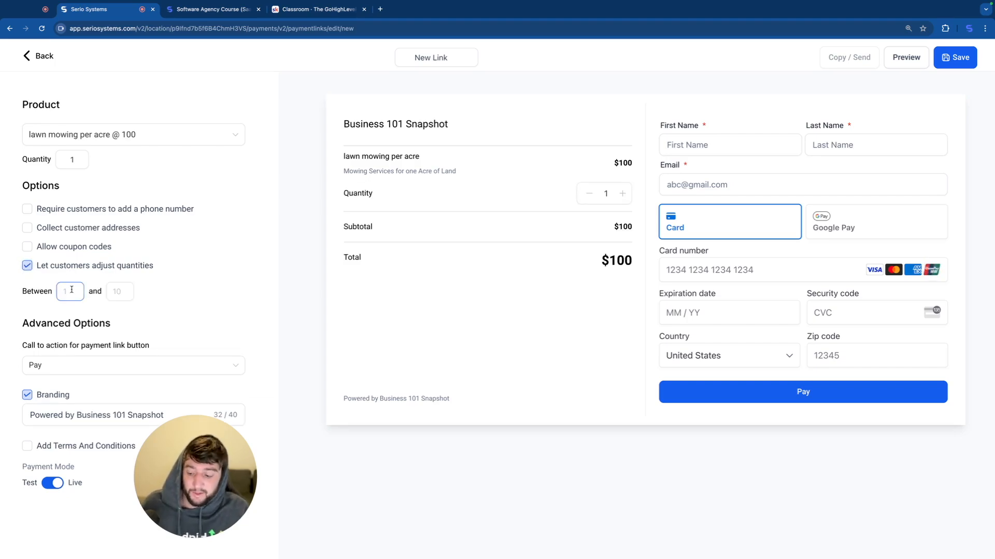
text(1)
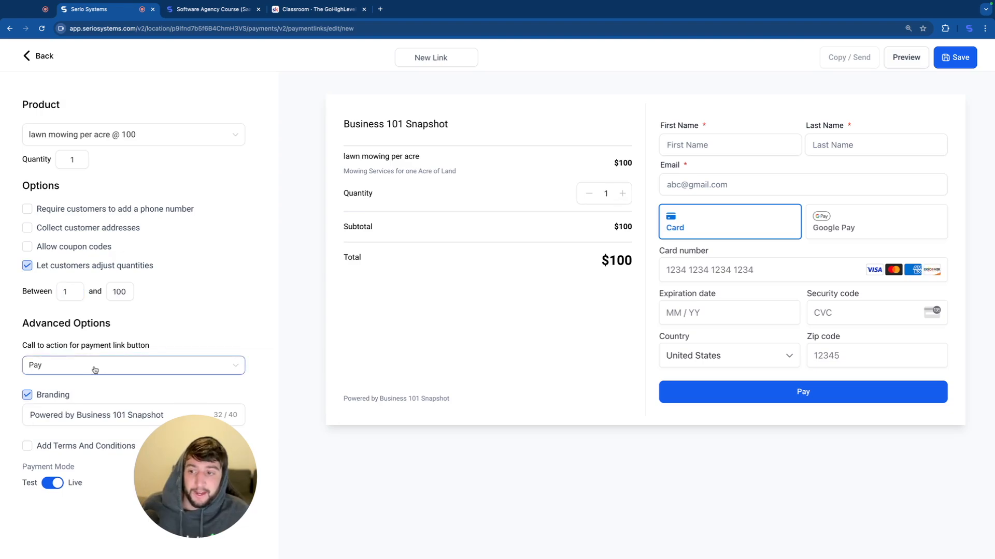
- Check the link's call-to-action and branding options, add the terms text "terms and conditions", and save the payment link
click(95, 370)
click(173, 344)
click(91, 420)
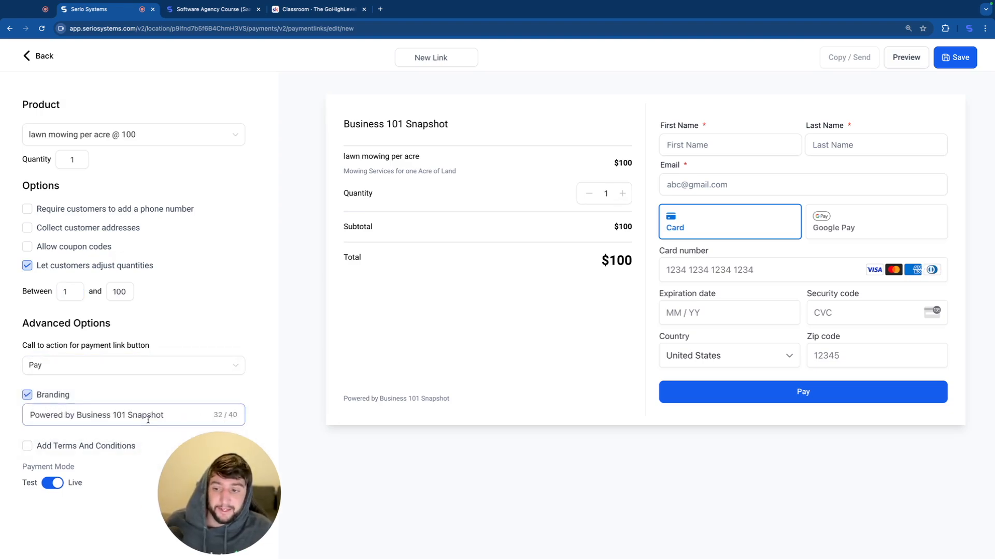
click(113, 447)
scroll(117, 451, down, 1)
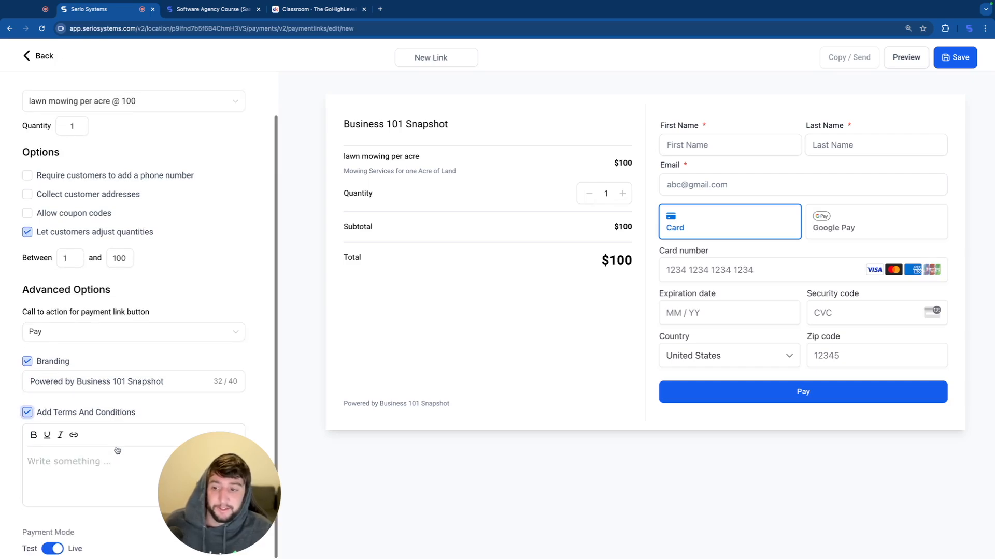
click(71, 459)
text(terms and conditions)
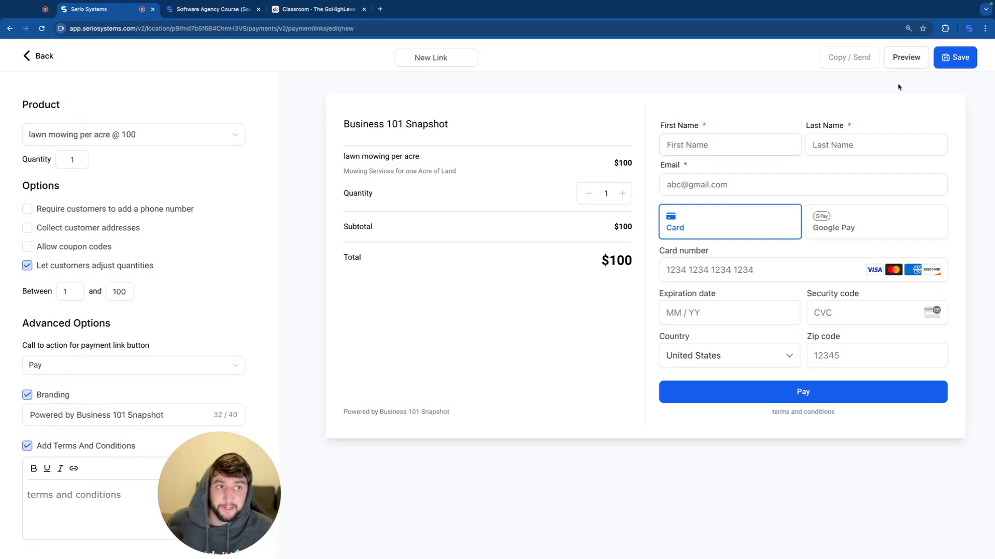
click(955, 57)
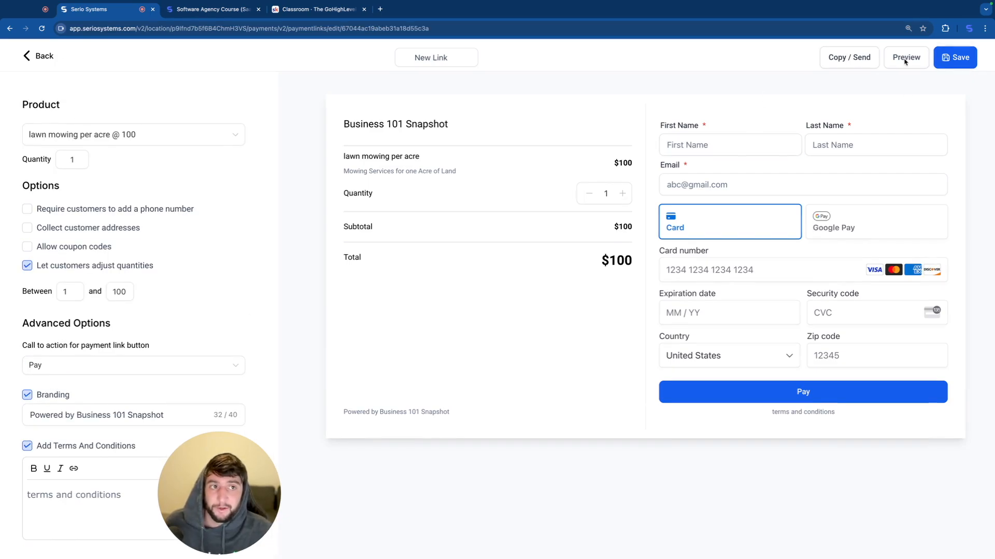
- Preview the payment link's checkout page, and view the transactions list
click(905, 58)
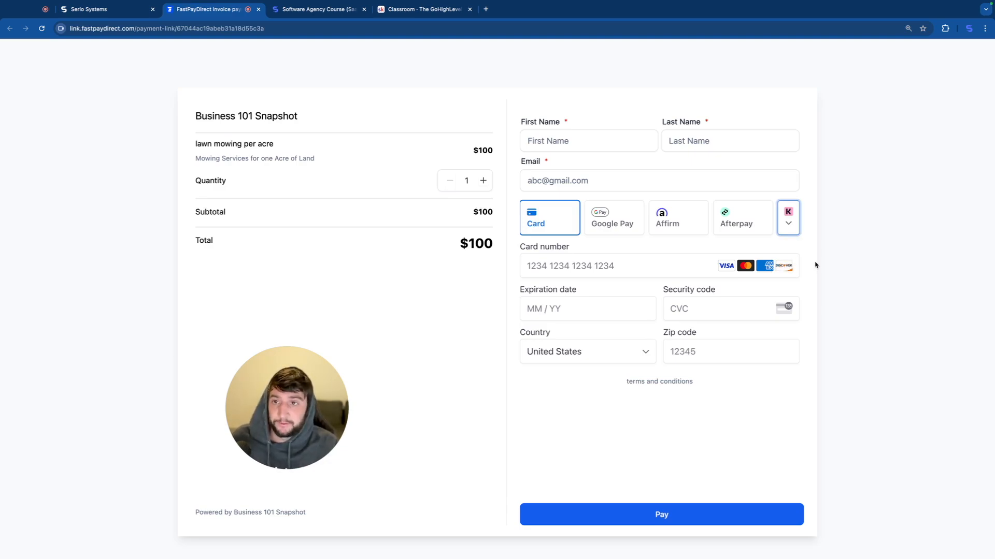
key(super+w)
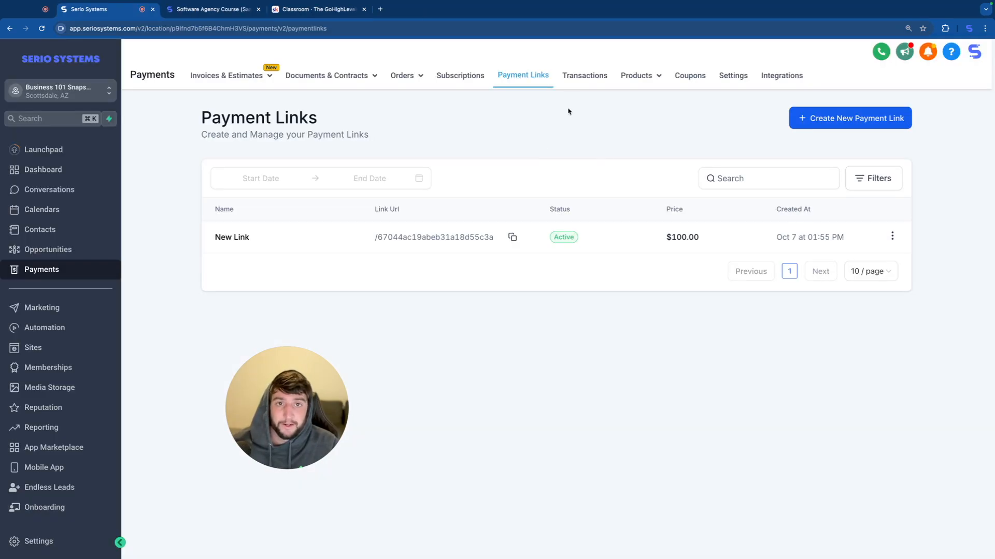
click(586, 77)
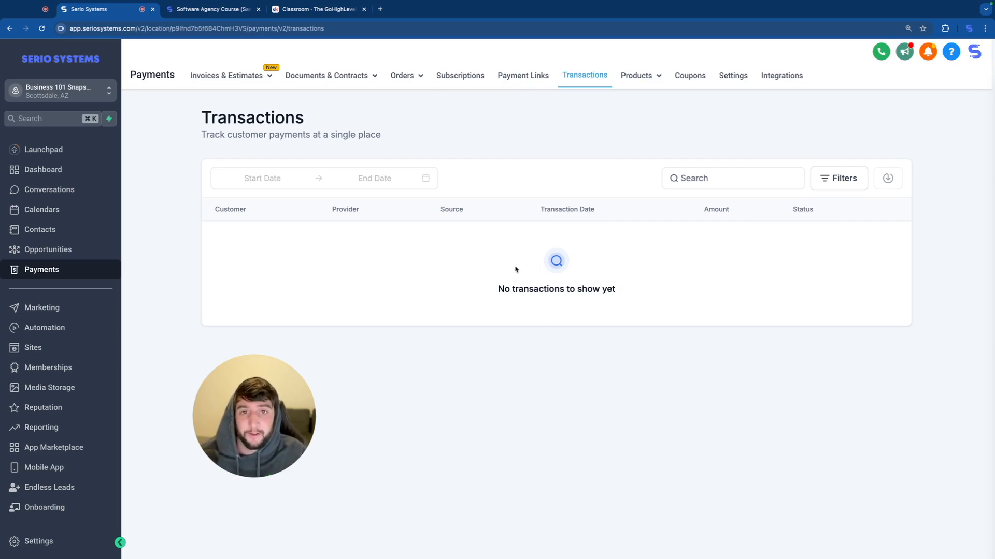
- Create a product titled "Weekly Lawn Care" with the description "We will mow your lawn every week"
click(639, 76)
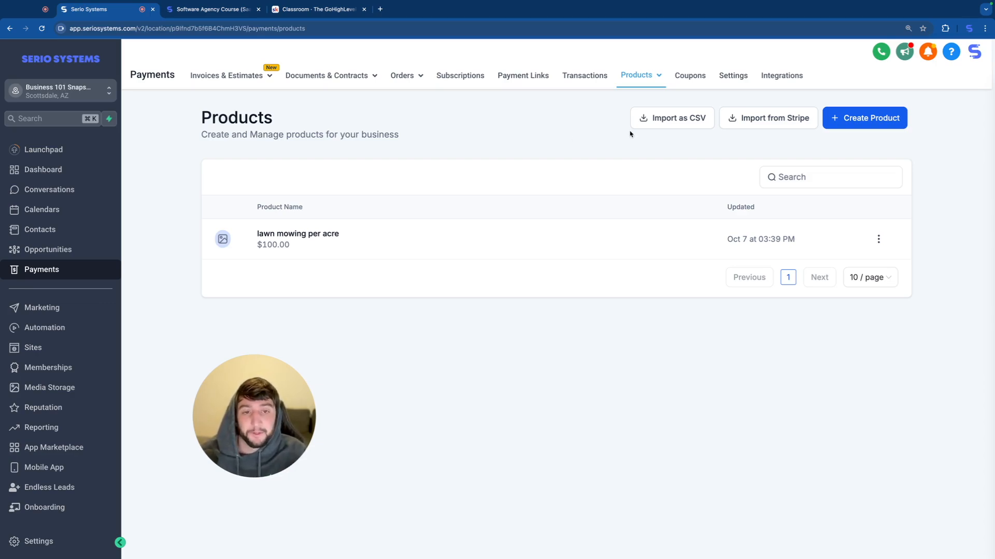
click(869, 118)
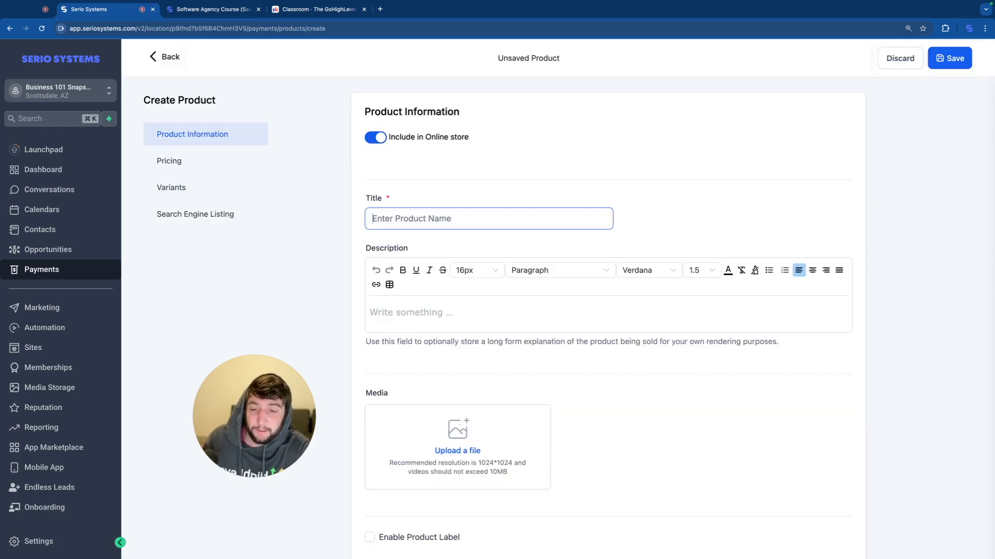
text(Weekly Lawn Care)
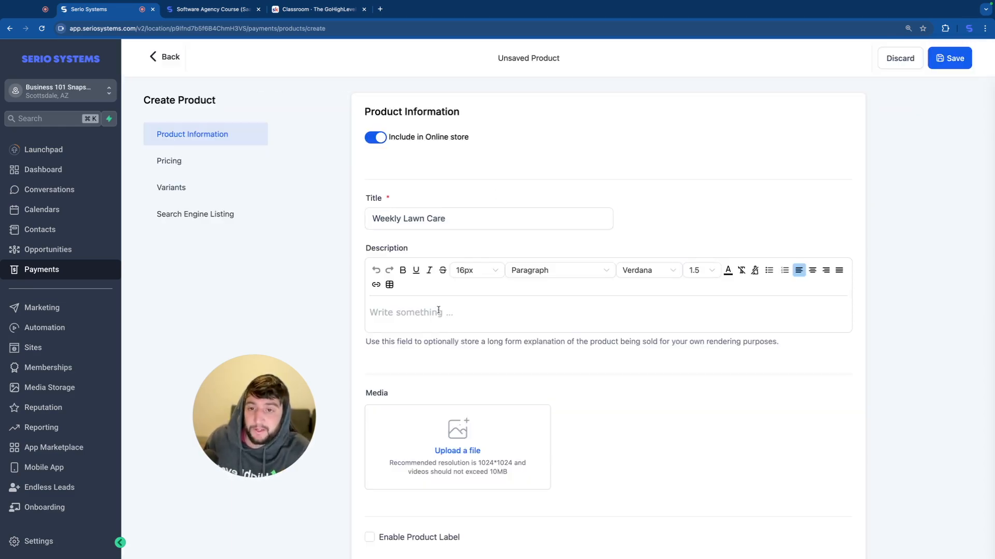
text(We will mow your lawn every week)
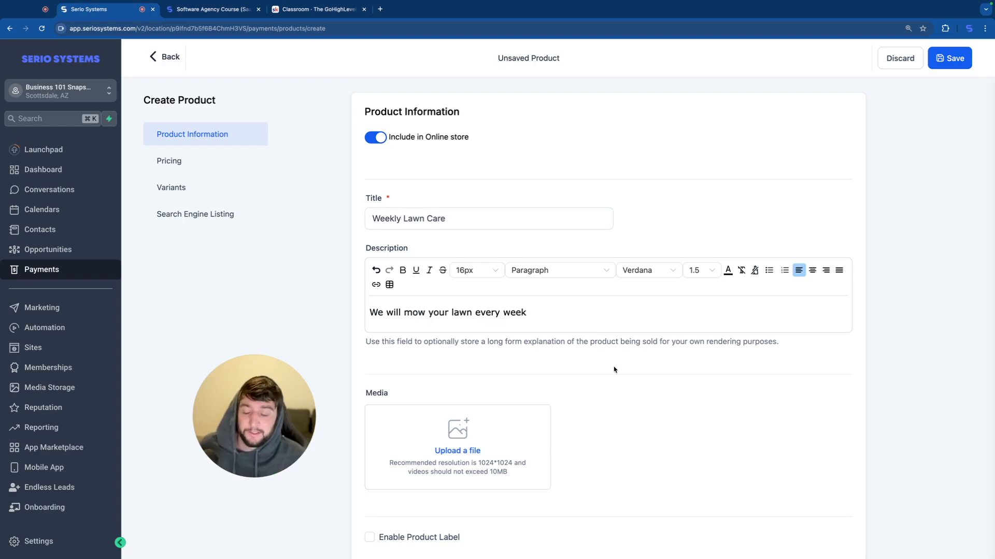
- Make the product's price recurring with a weekly billing period and an amount of $30
scroll(614, 369, down, 5)
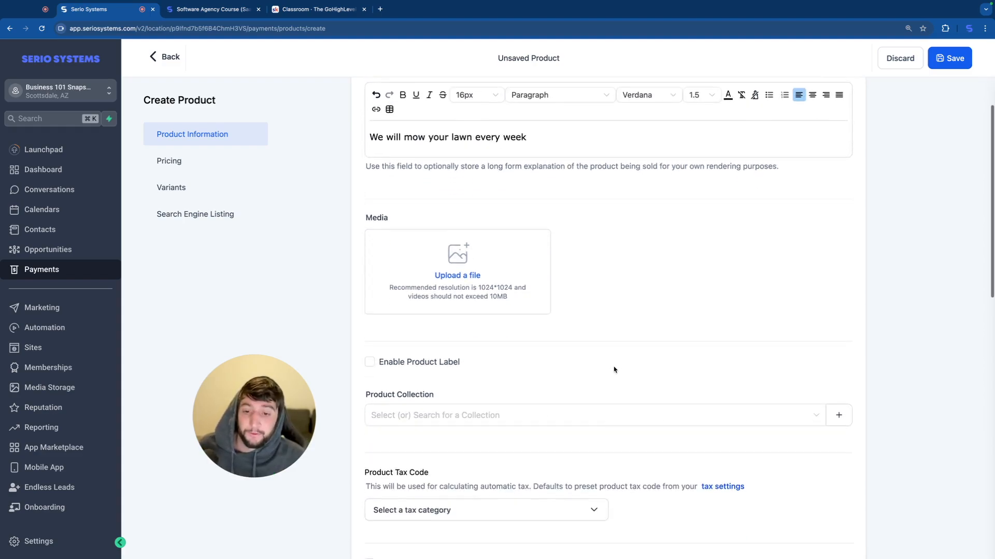
scroll(422, 278, down, 5)
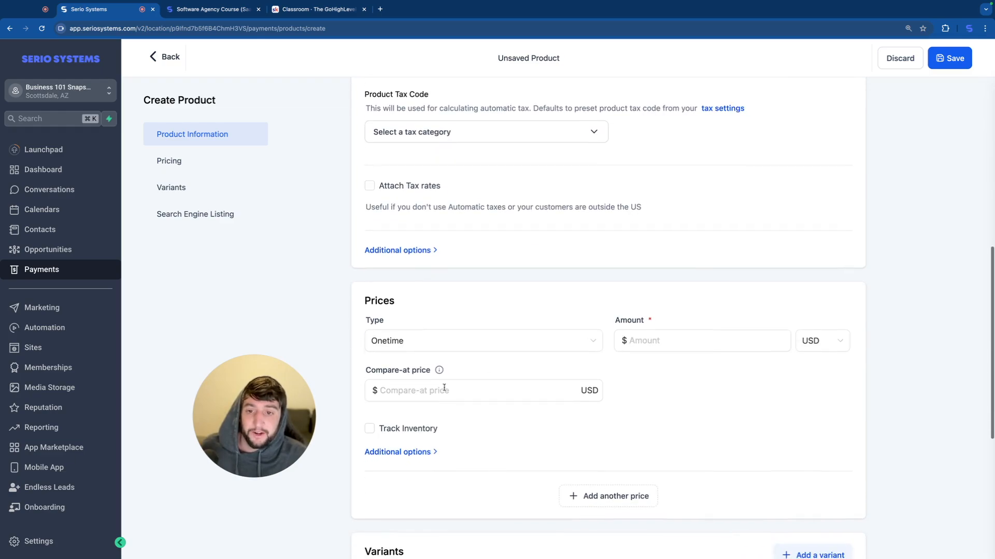
click(420, 344)
click(409, 386)
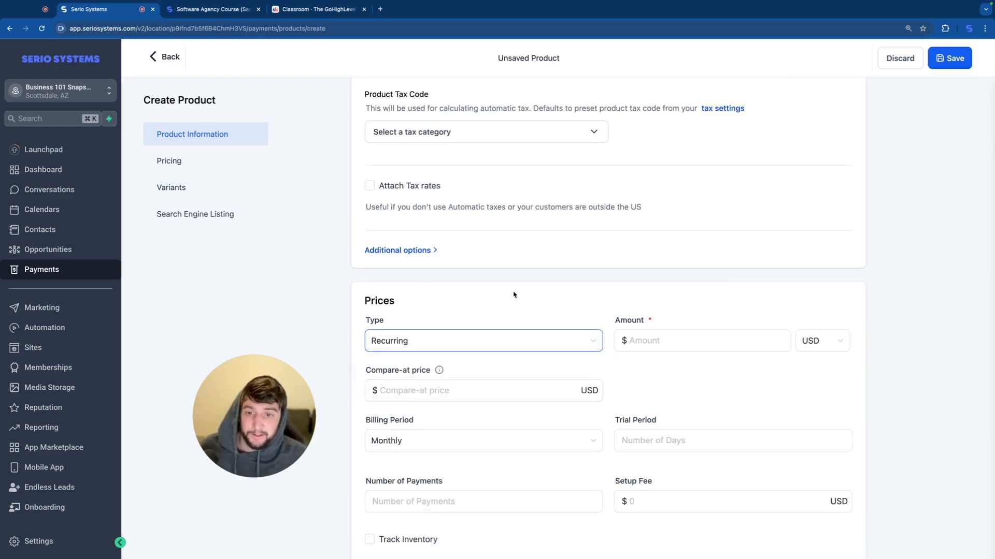
click(417, 442)
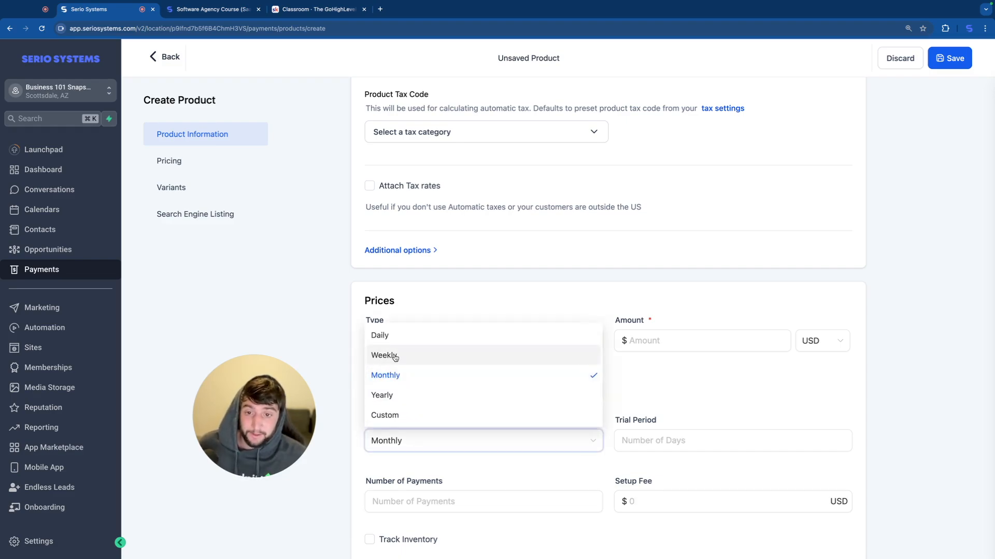
click(395, 357)
click(665, 342)
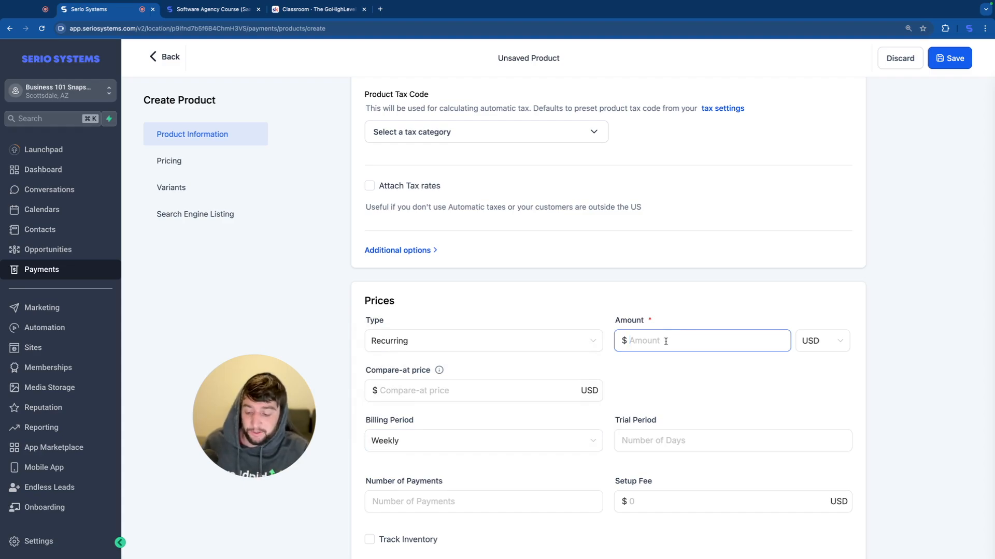
text(30)
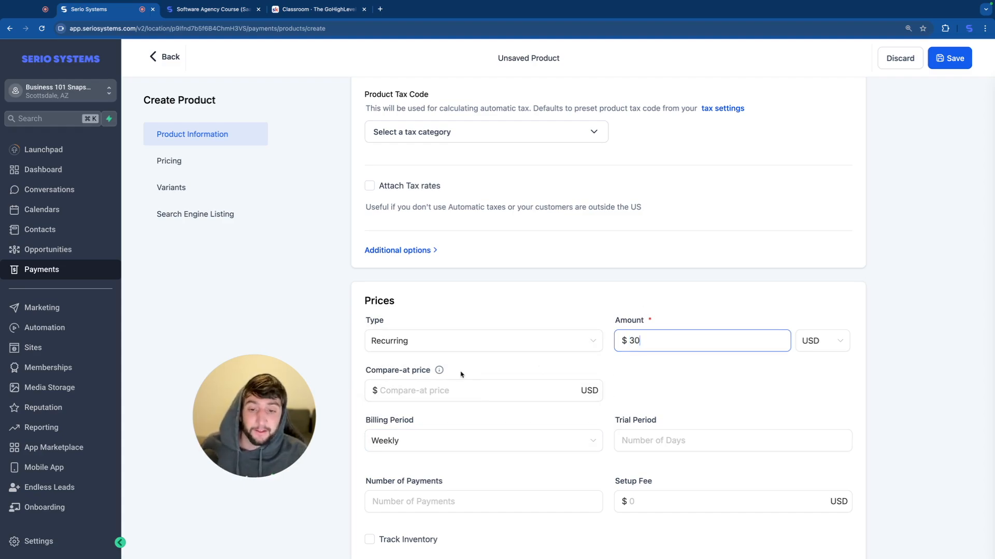
- Set the compare-at price to $40, check the remaining pricing options, and save the product
click(433, 389)
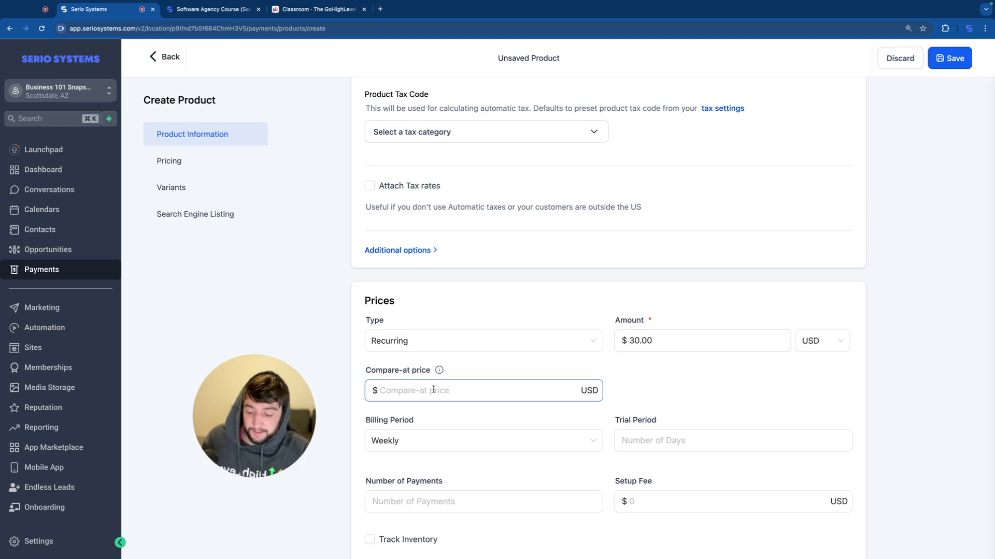
text(40)
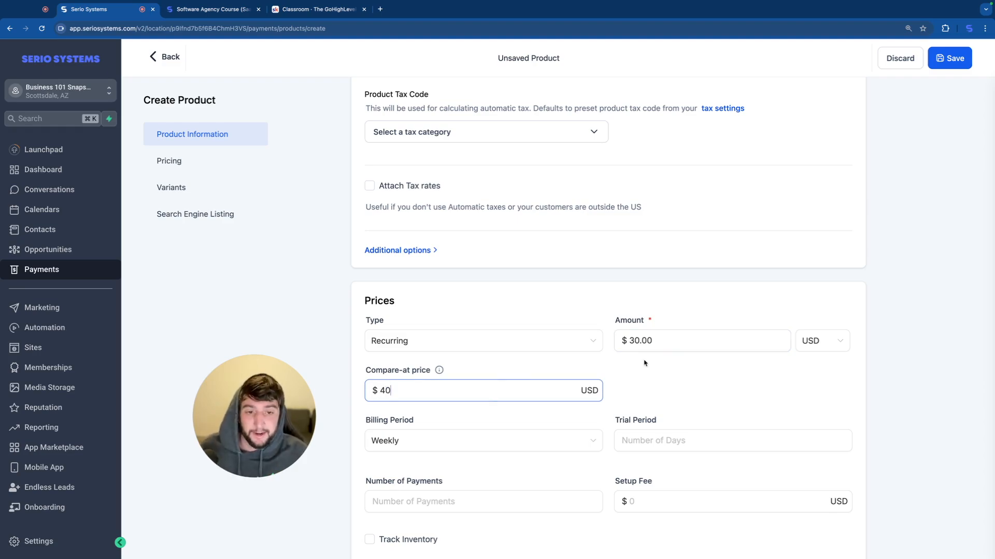
scroll(632, 430, down, 1)
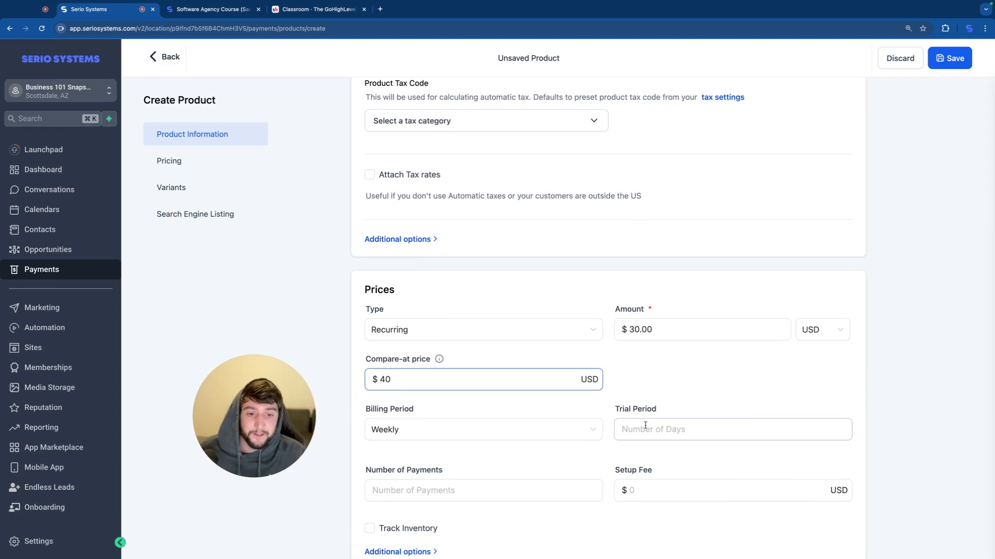
scroll(641, 378, down, 5)
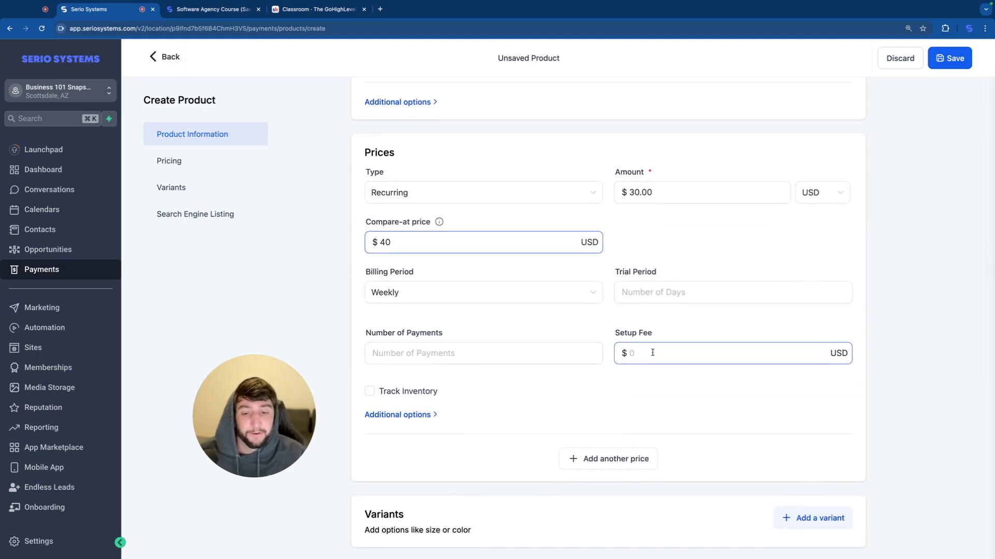
scroll(530, 393, up, 1)
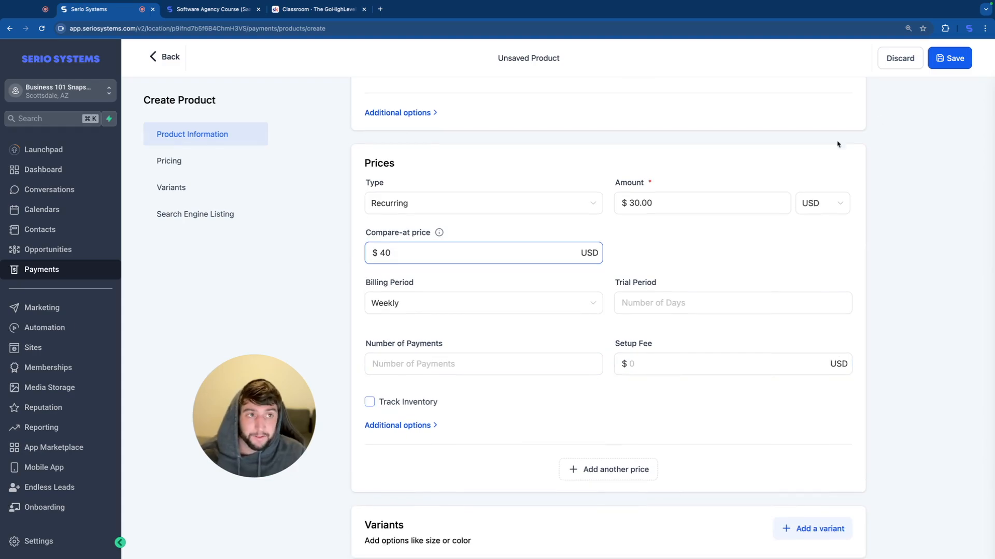
click(951, 60)
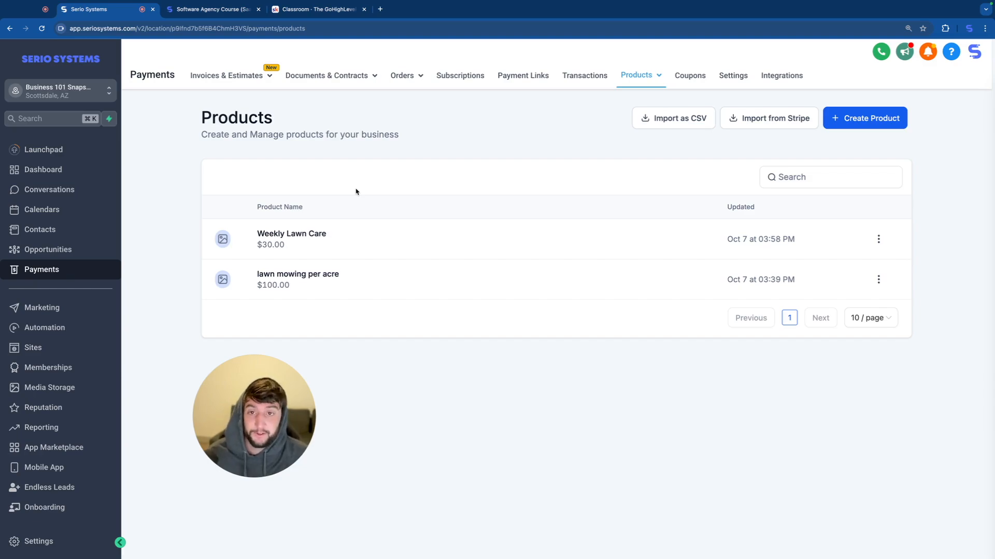
- Create a new funnel from blank in Sites, named "Lawn Care Weekly Product Page"
click(78, 350)
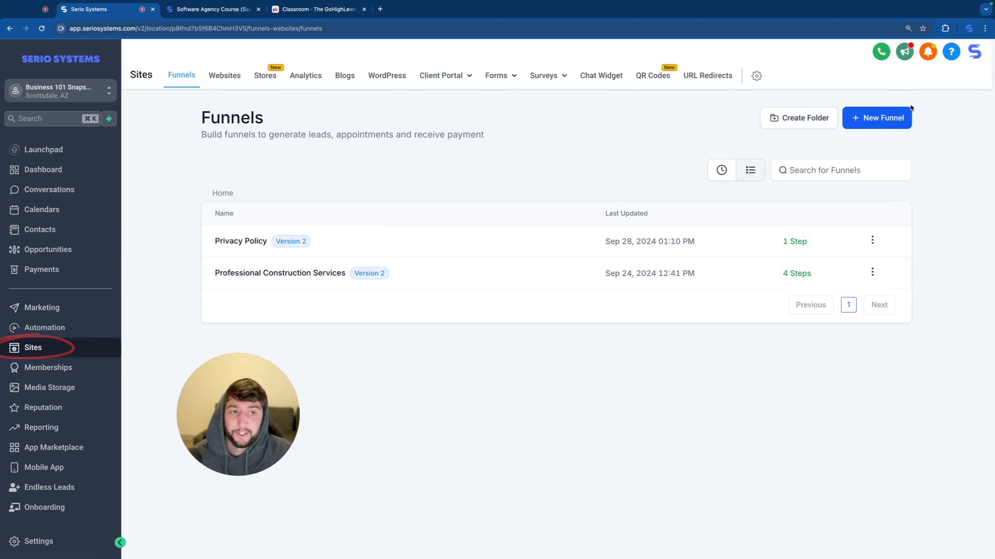
click(884, 124)
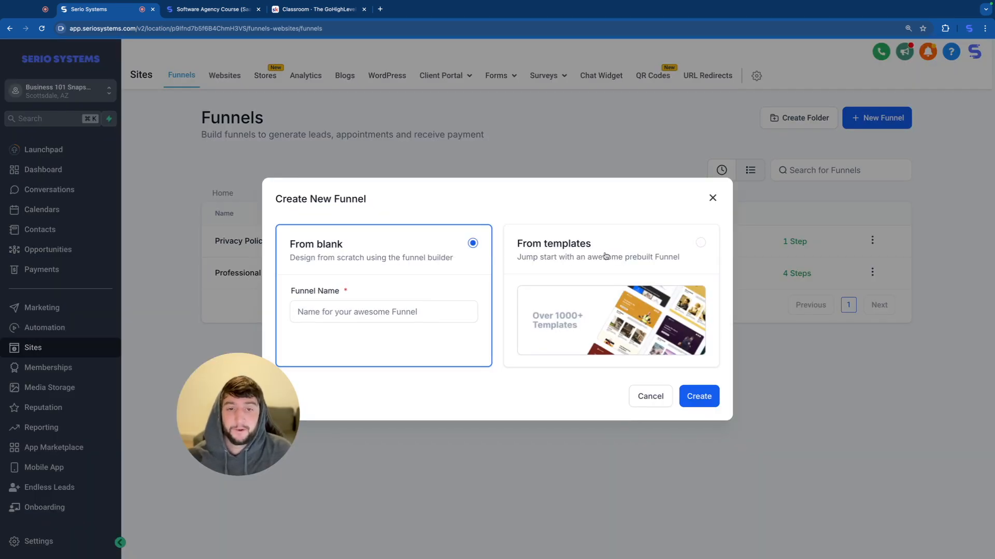
click(613, 253)
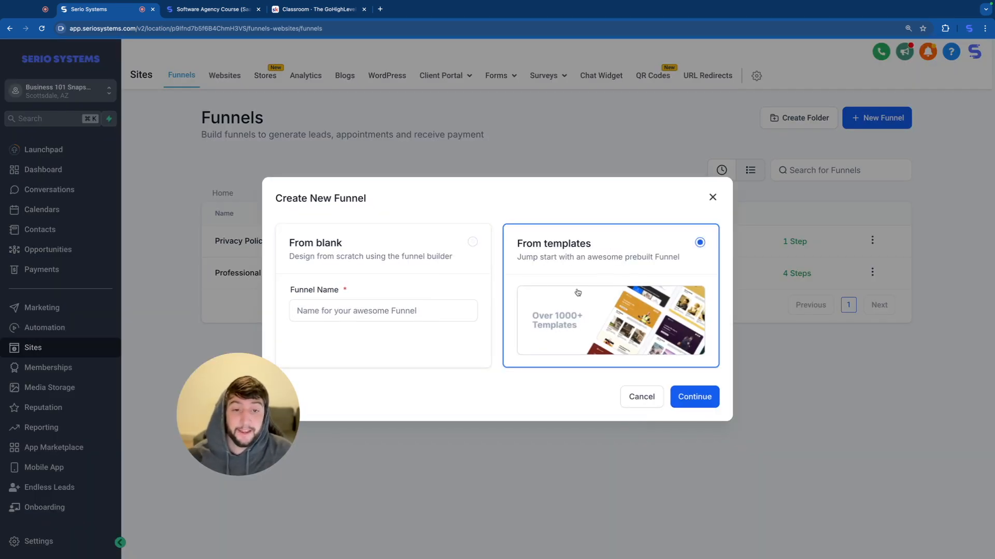
click(434, 270)
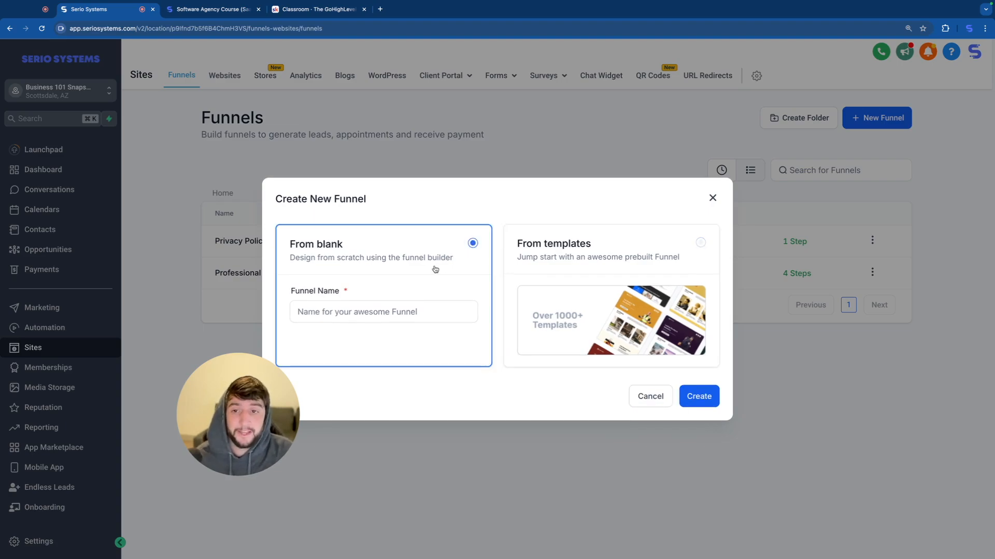
click(343, 313)
text(Lawn Care Weekly Product Page)
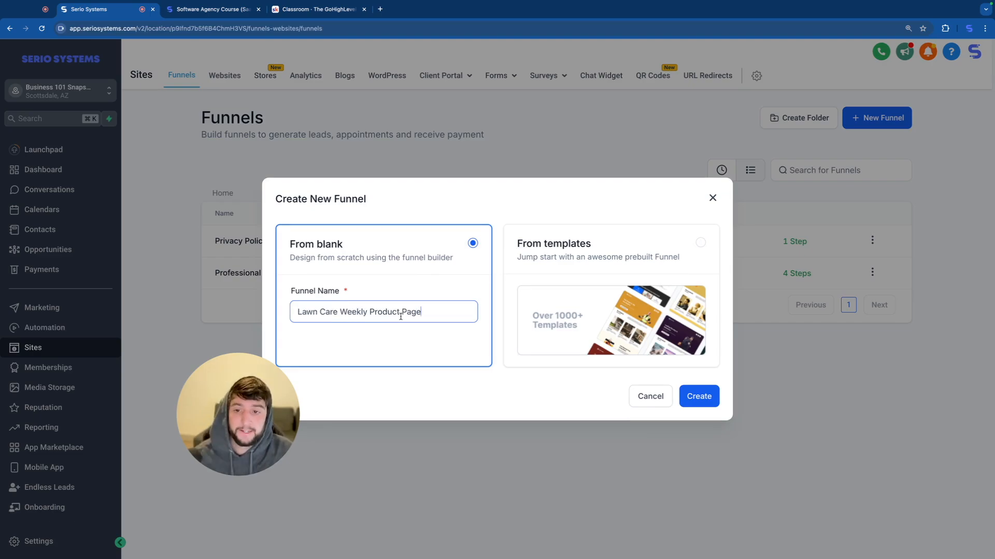
click(700, 396)
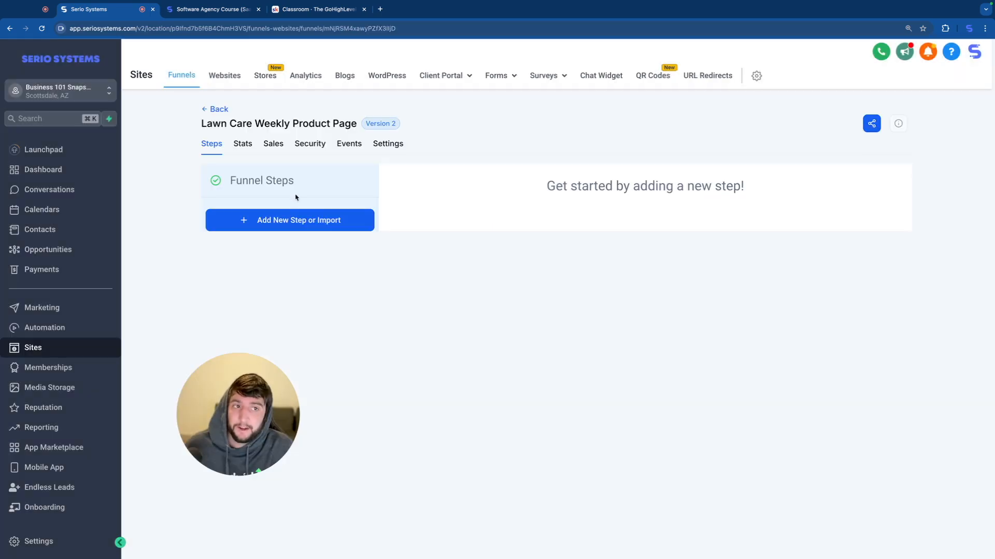
- Add a funnel step named "Product Page" with the path "product"
click(280, 220)
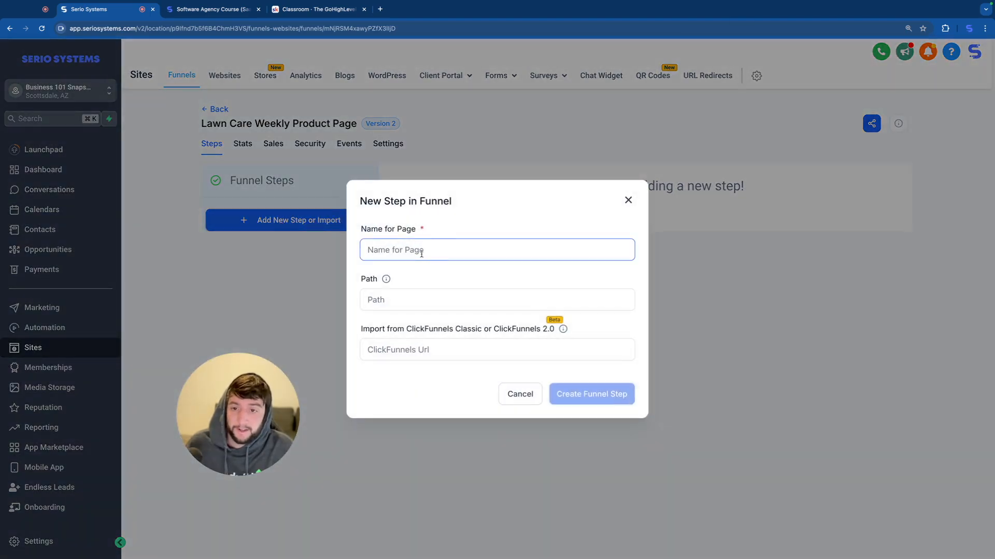
text(Product Page)
click(408, 302)
text(product)
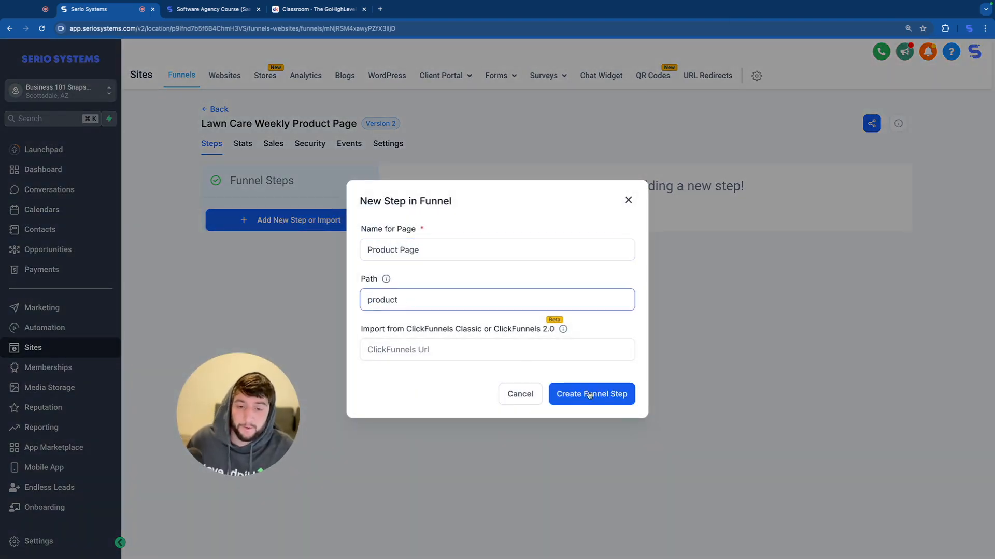
click(593, 399)
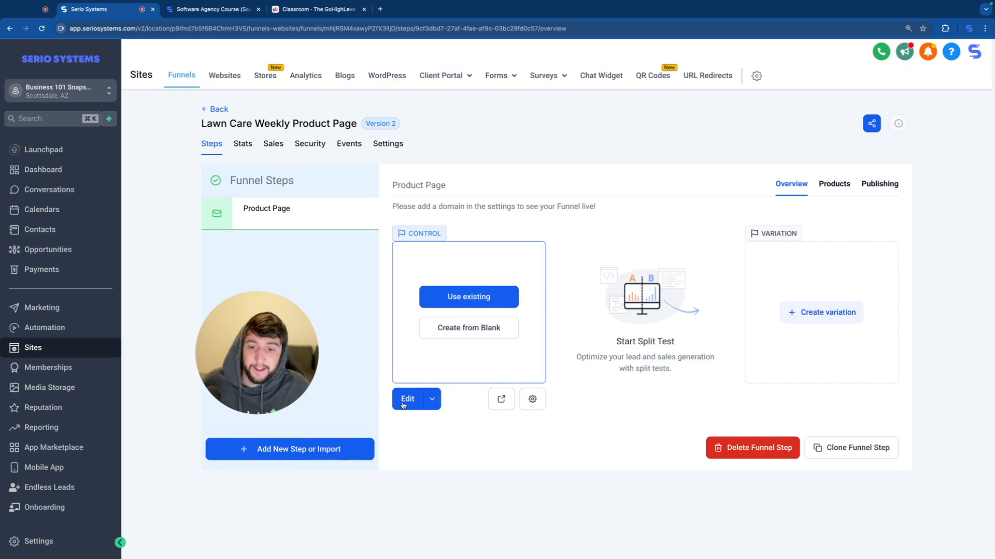
- Open the Product Page in the page builder and add a section with a one-column row
click(405, 398)
drag(161, 183, 528, 151)
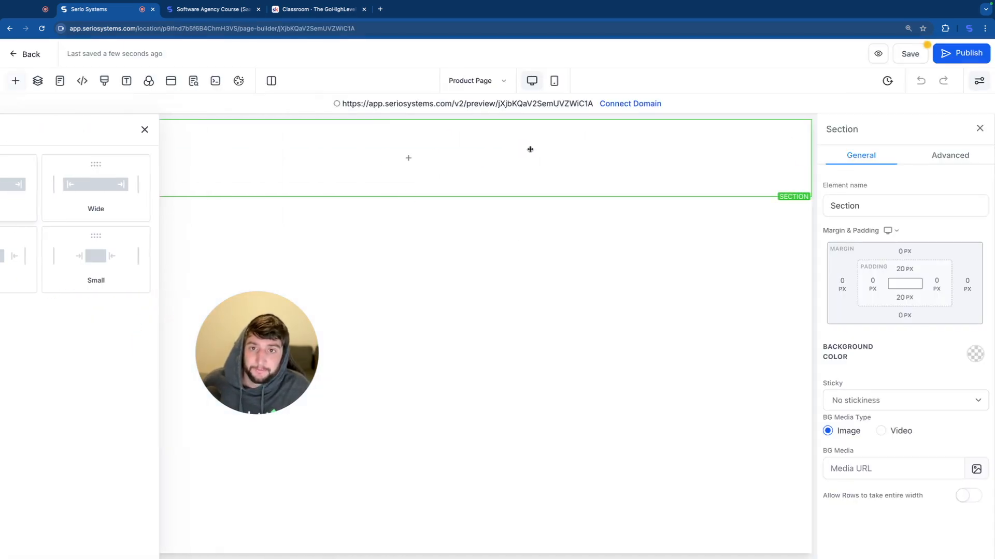
drag(173, 187, 449, 195)
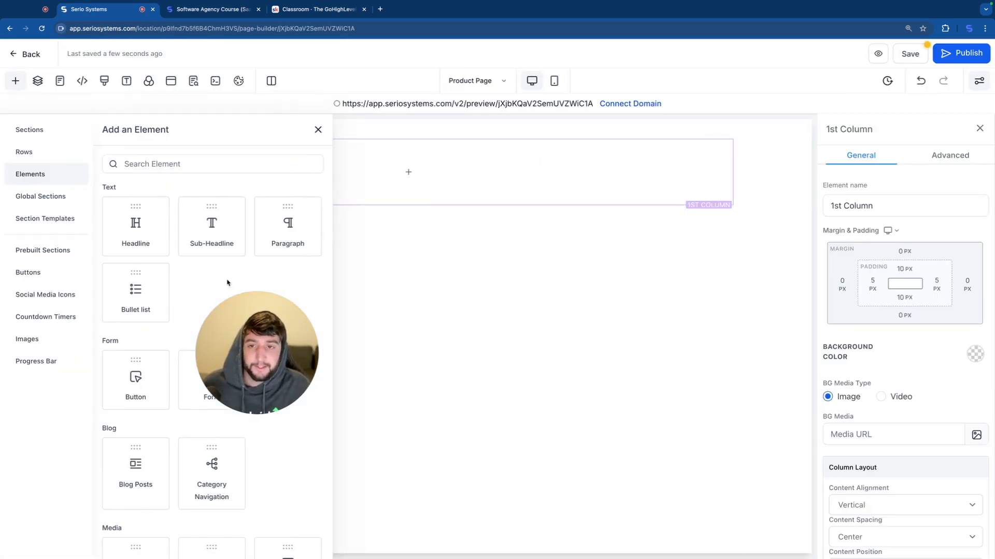
- Place a 1 Step Order element in the column and look over the order form
scroll(182, 293, down, 2)
scroll(183, 293, down, 8)
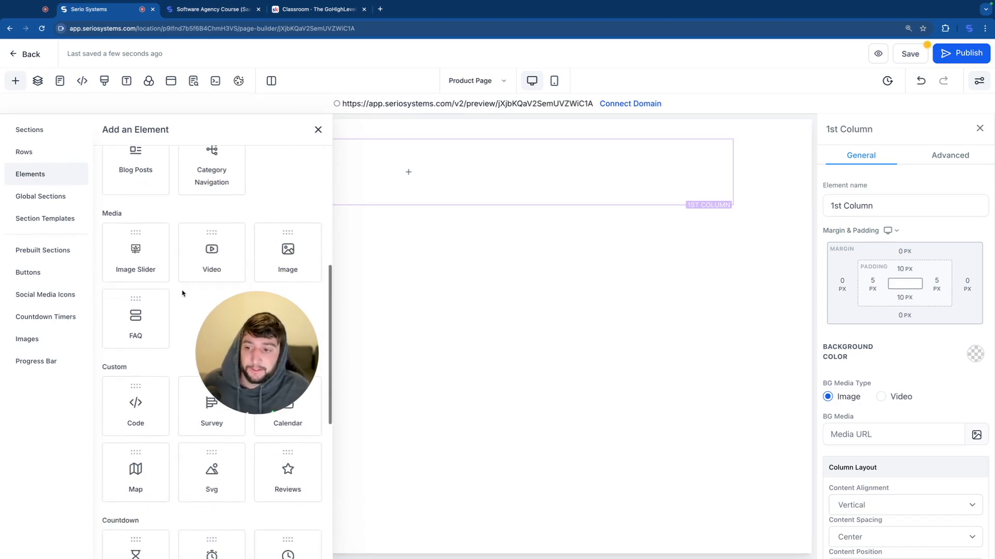
scroll(182, 293, down, 1)
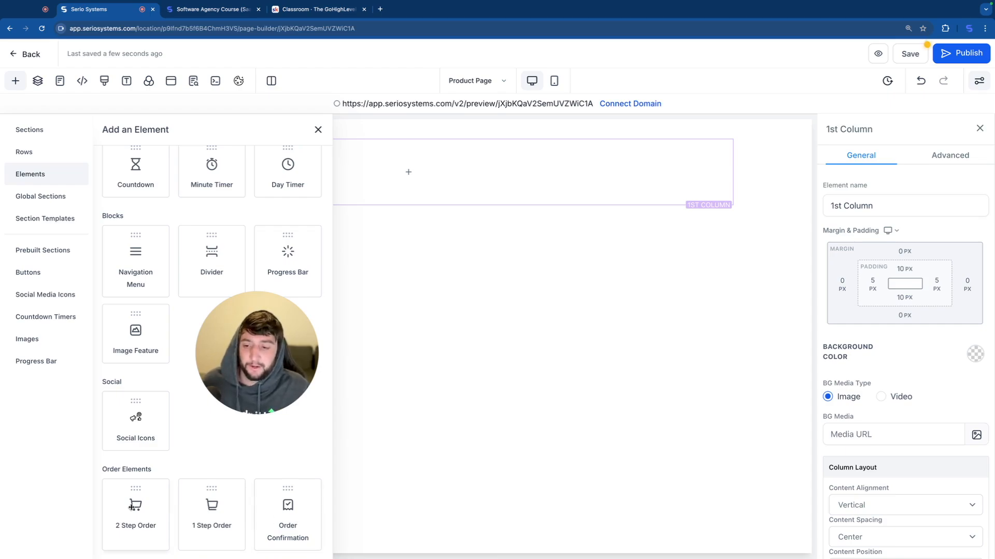
drag(212, 518, 432, 189)
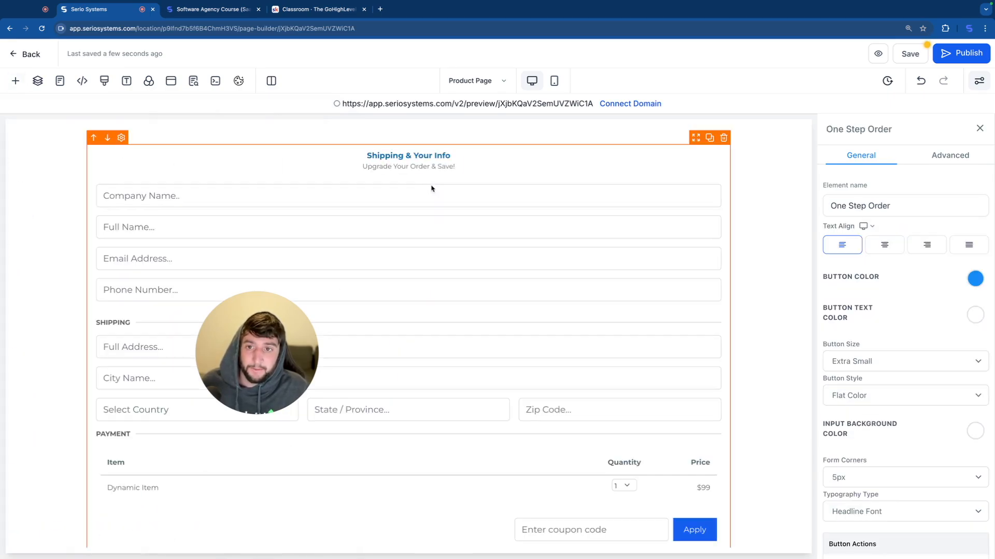
scroll(378, 335, down, 3)
scroll(377, 335, up, 3)
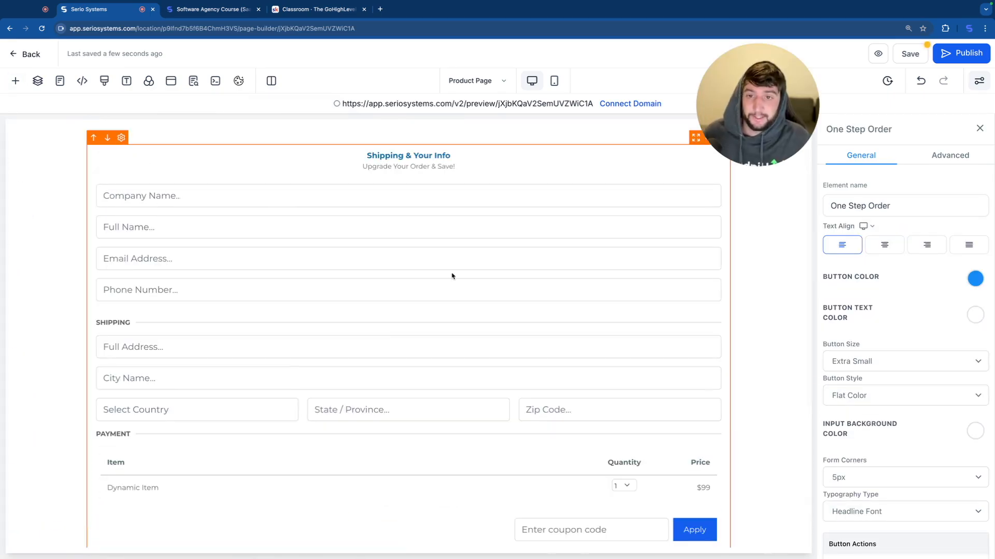
scroll(468, 229, down, 4)
scroll(468, 228, up, 4)
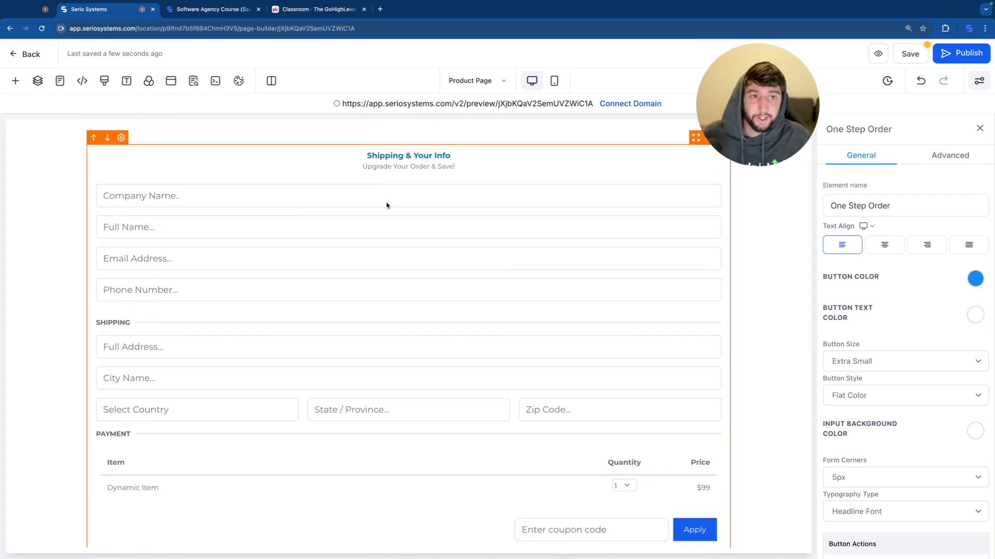
- Change the order form's headline to "Personal Info" and remove its sub-headline text
click(949, 164)
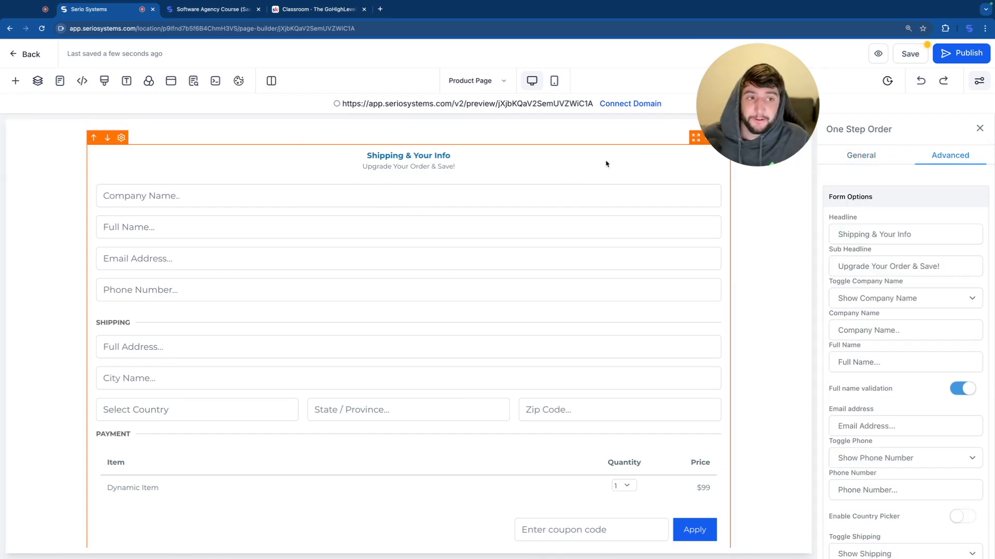
drag(928, 235, 832, 237)
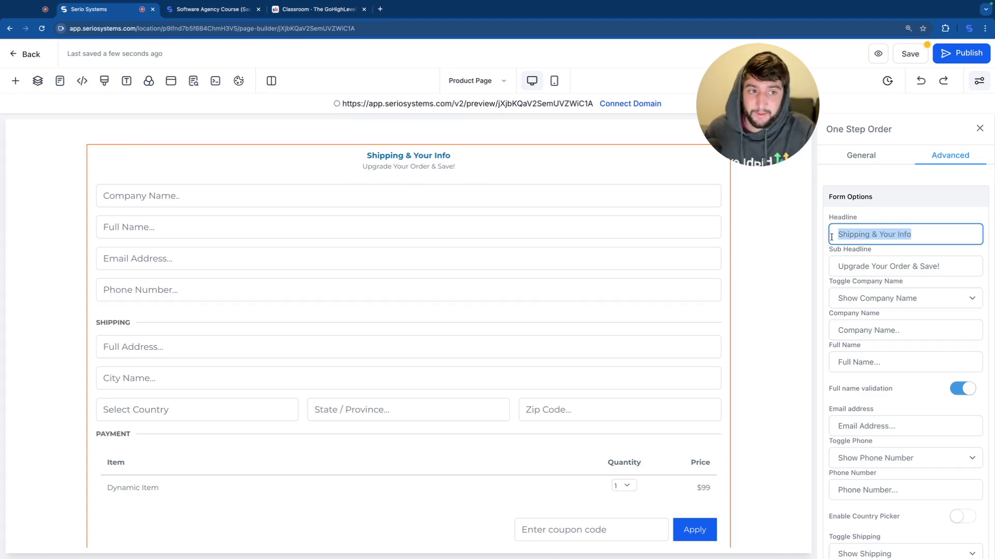
text(Personal Info)
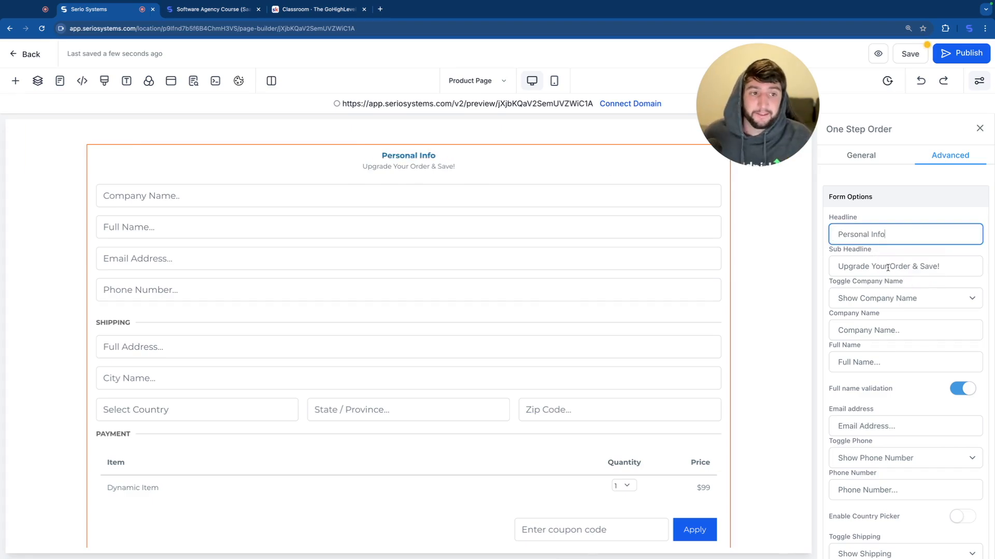
drag(944, 268, 821, 260)
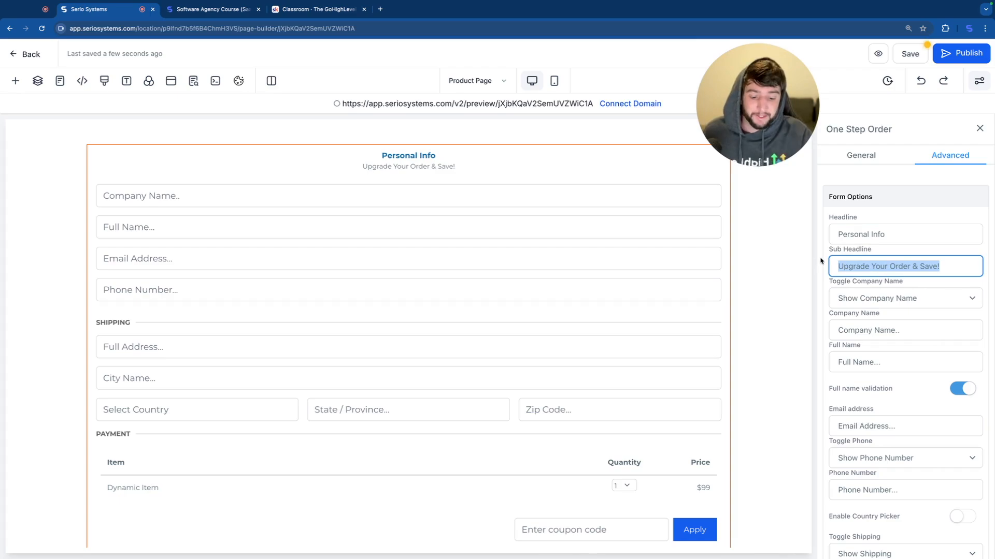
key(BackSpace)
- Change the order form's shipping headline to "Location"
scroll(876, 327, down, 5)
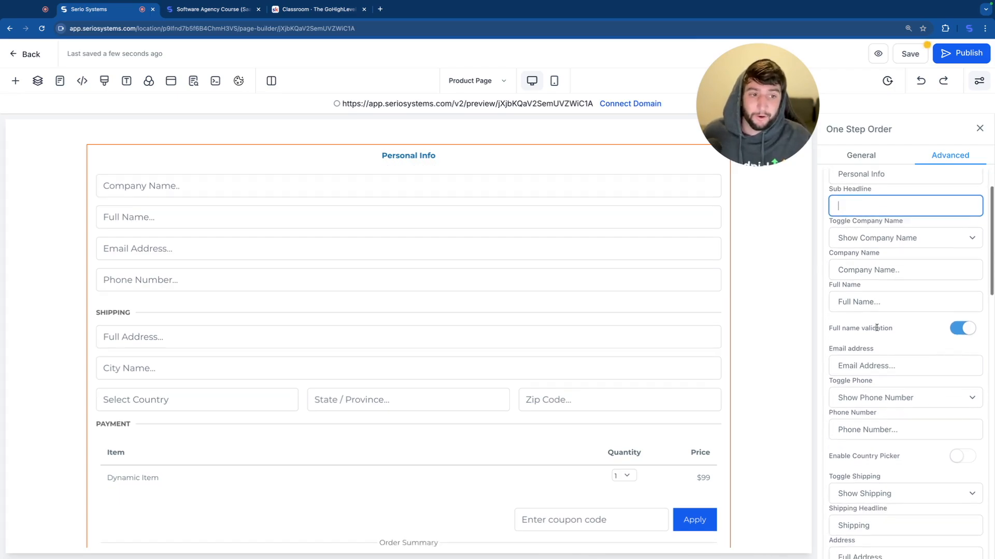
scroll(876, 328, down, 1)
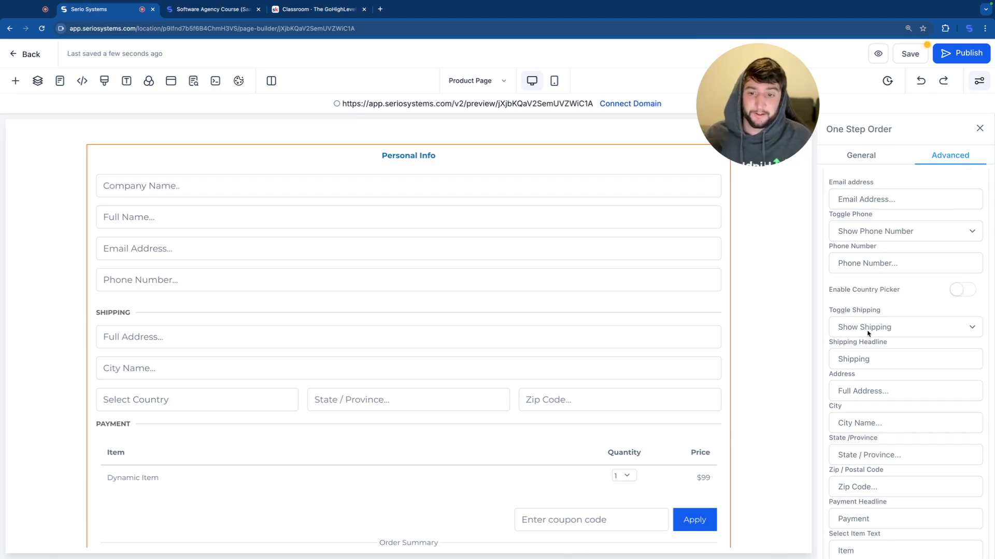
double_click(873, 360)
text(Location)
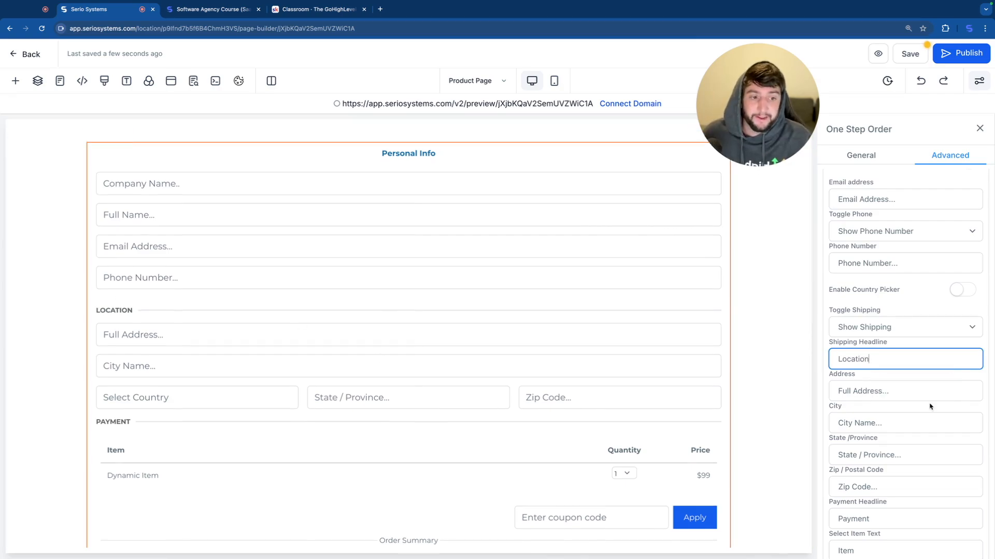
- Turn off cart mode for the order form and enable its terms and conditions
scroll(931, 406, down, 6)
scroll(930, 407, down, 2)
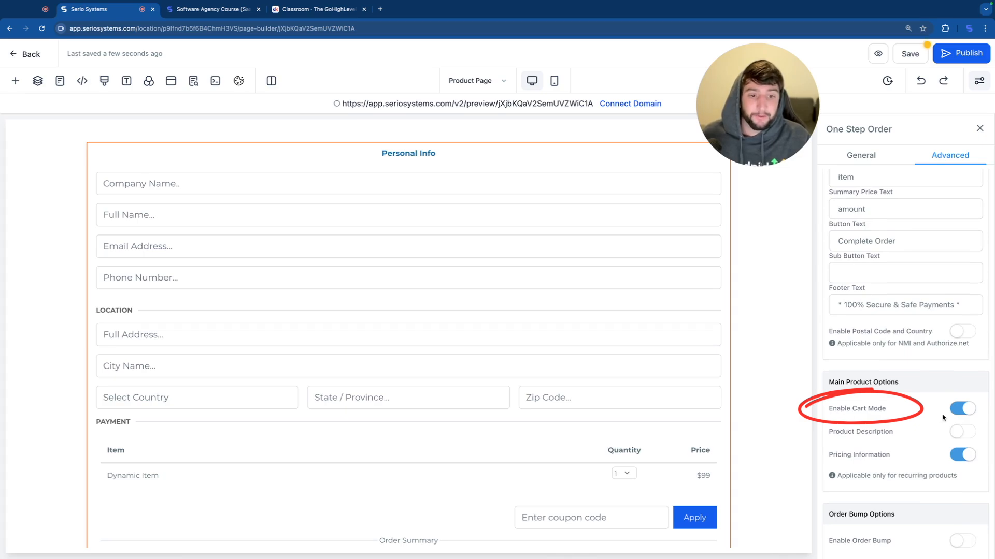
click(964, 409)
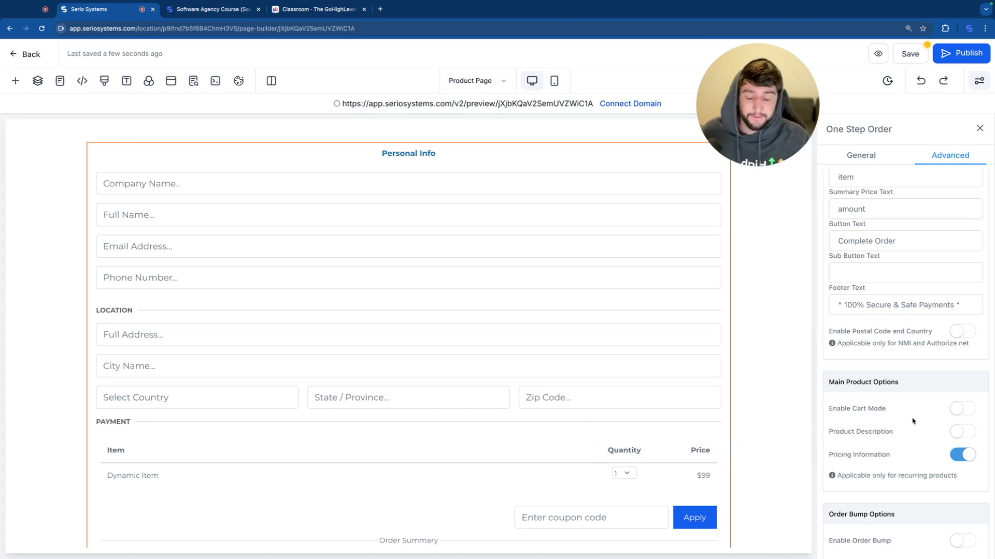
scroll(913, 421, down, 4)
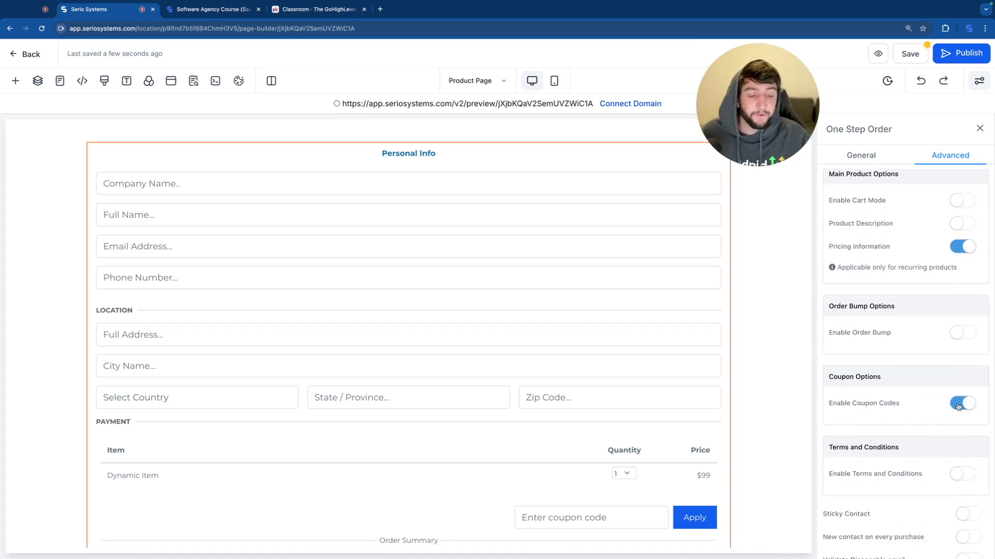
scroll(958, 406, down, 1)
click(959, 455)
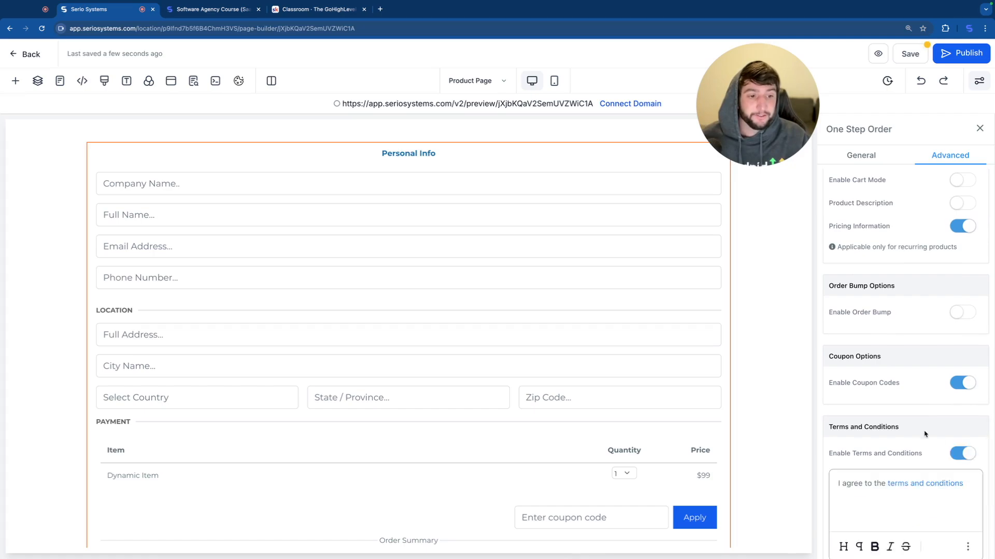
- Enable Sticky Contact for the order form and check its remaining advanced options
scroll(960, 401, down, 4)
click(962, 399)
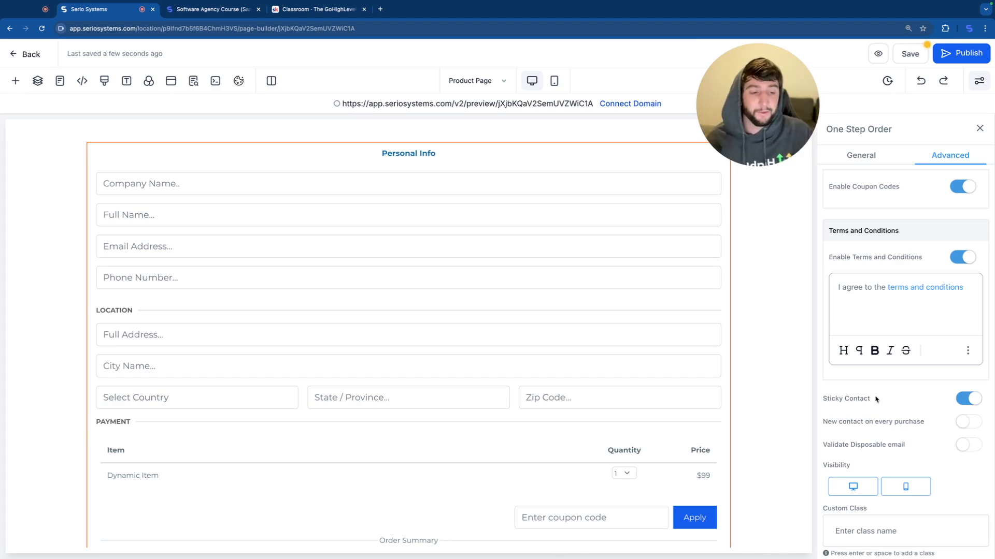
scroll(916, 415, down, 1)
scroll(904, 412, down, 1)
scroll(917, 384, up, 4)
- Save the Product Page and preview the order form, then return to the page builder
click(910, 53)
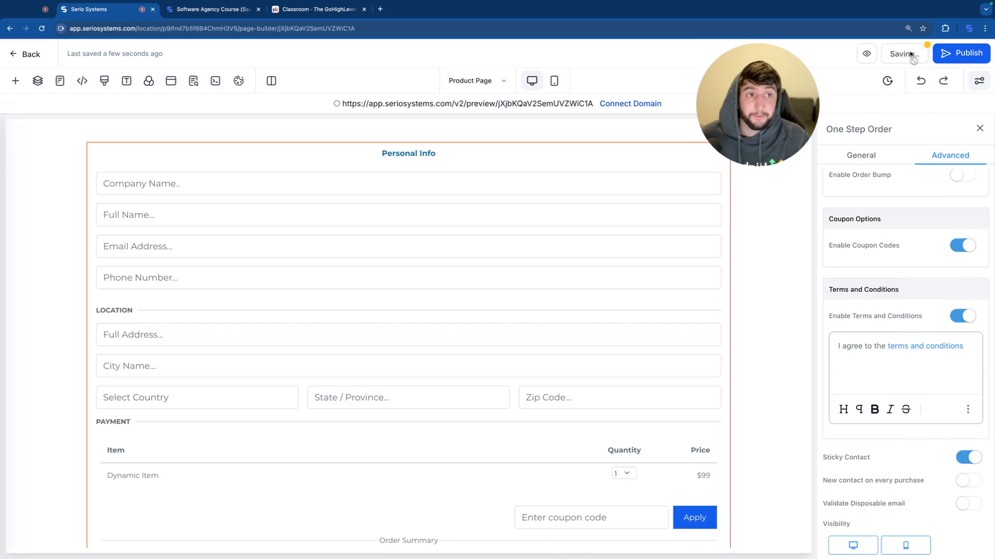
click(877, 57)
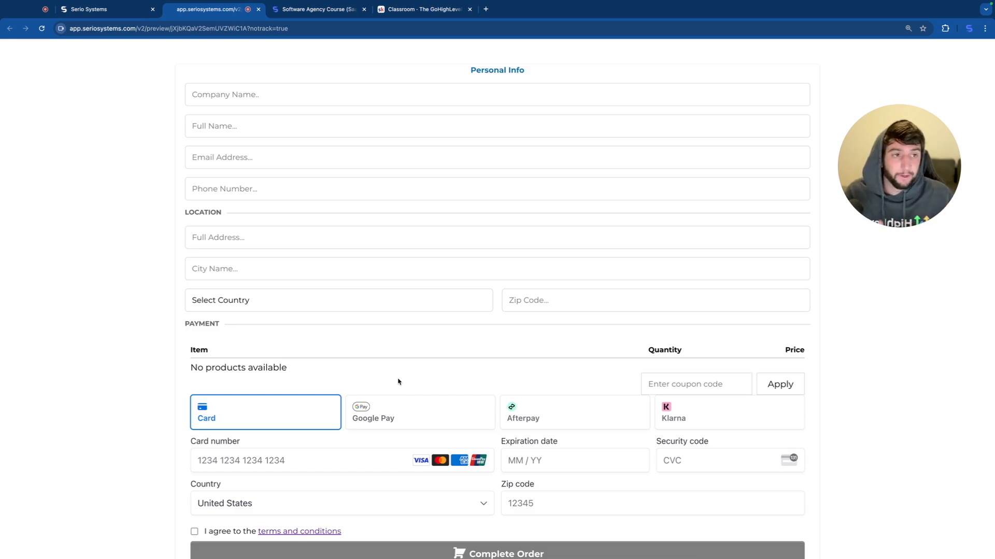
key(ctrl+w)
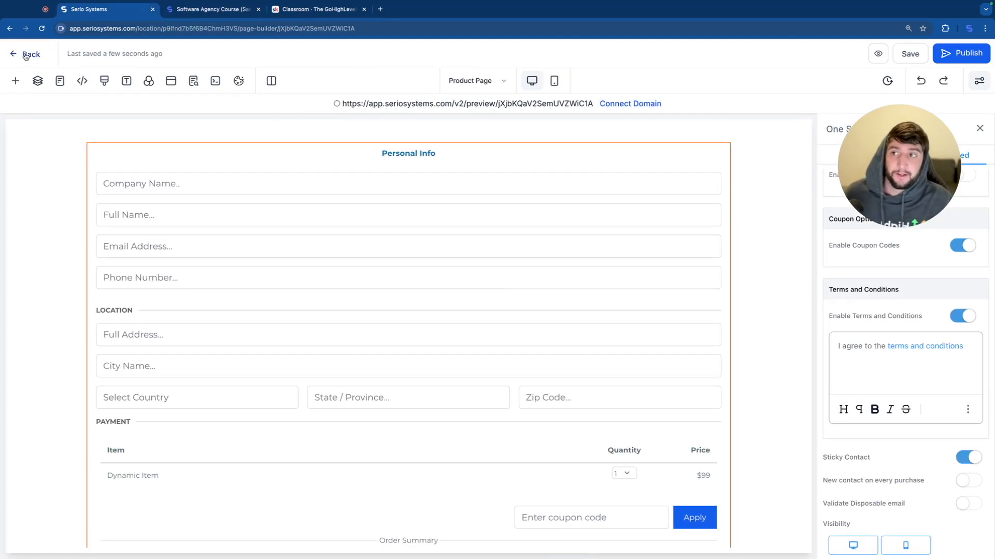
- Go back to the funnel's Product Page step and start adding the Weekly Lawn Care product at the Weekly Lawn Care @ 30 price
click(27, 55)
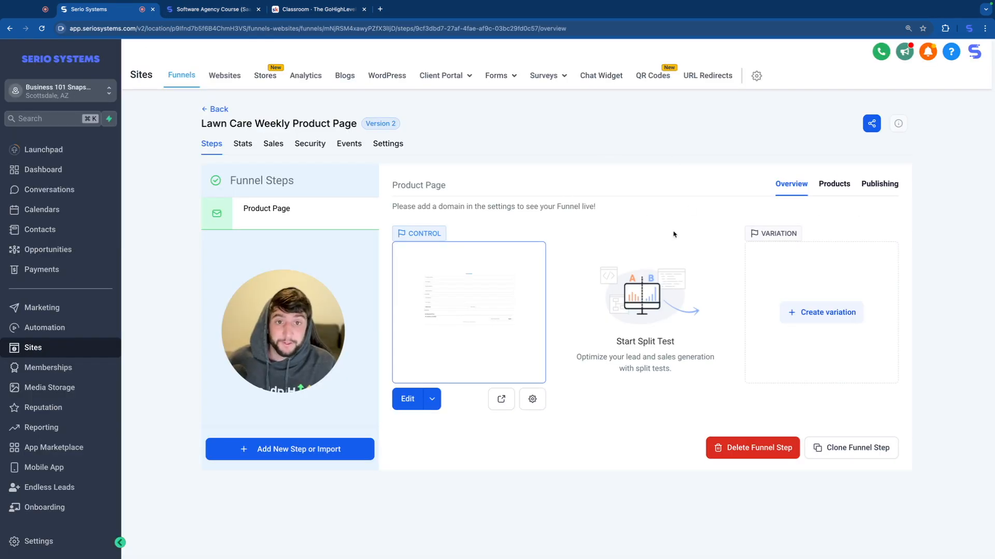
click(834, 185)
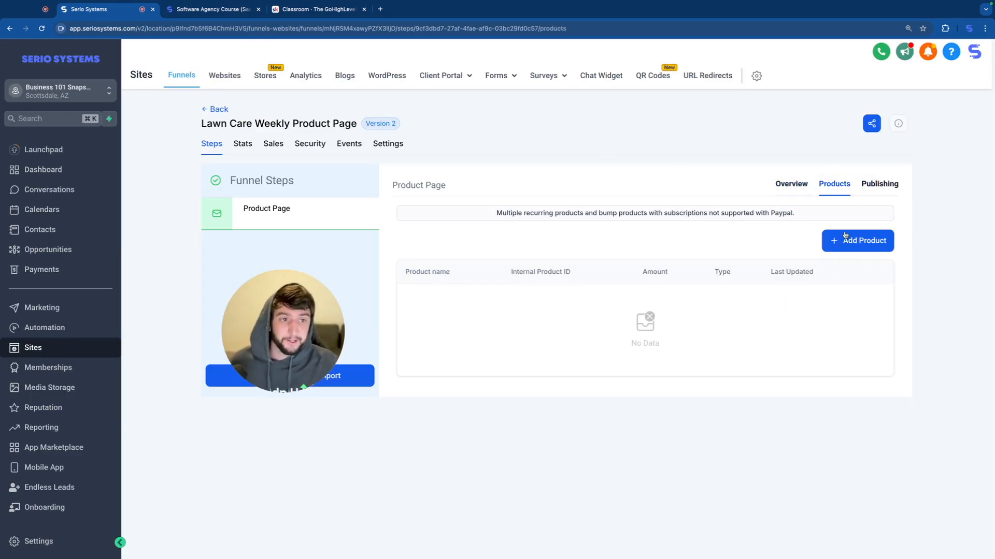
click(852, 249)
click(451, 280)
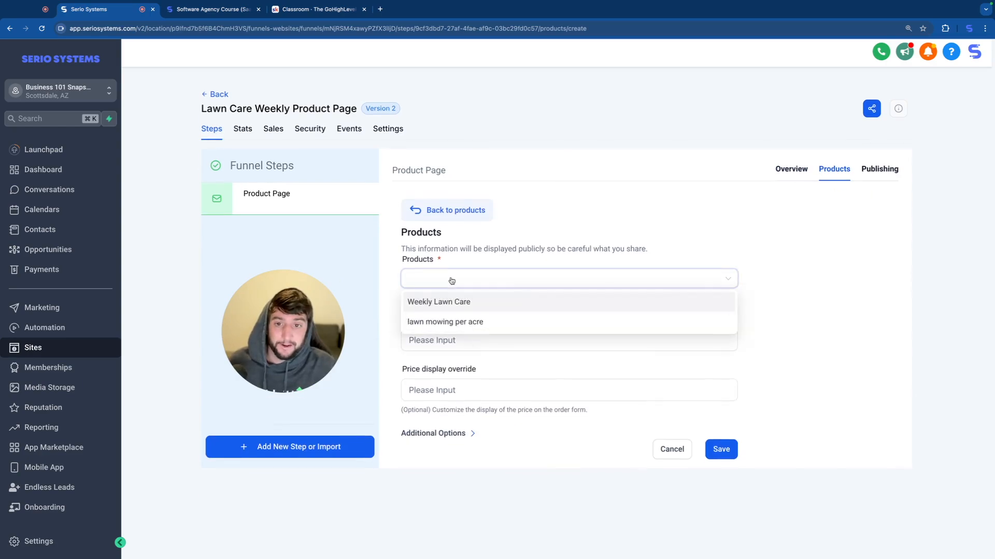
click(456, 305)
click(441, 340)
click(442, 357)
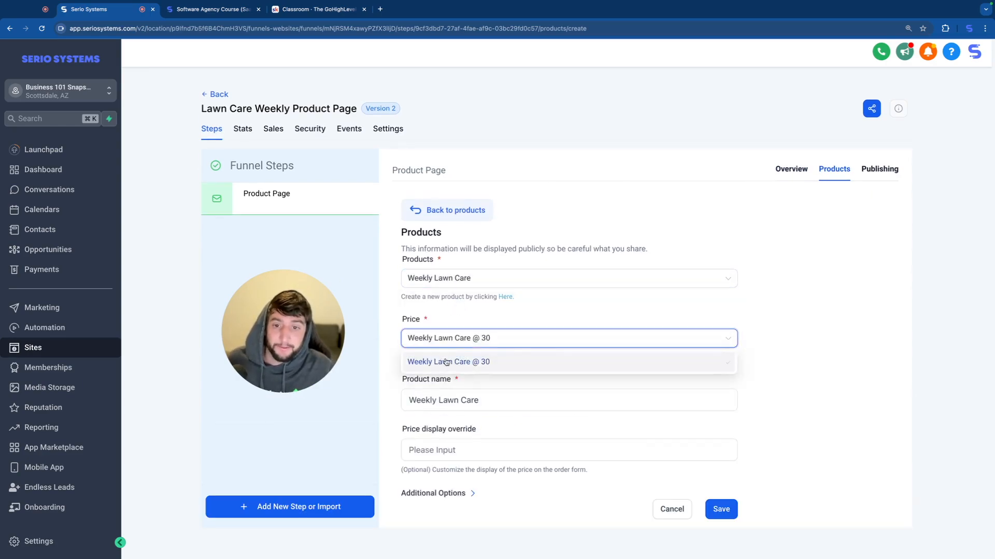
- Name the product "Weekly Lawn Care Service", set its price display override to "$30/weekly" and save it
click(491, 403)
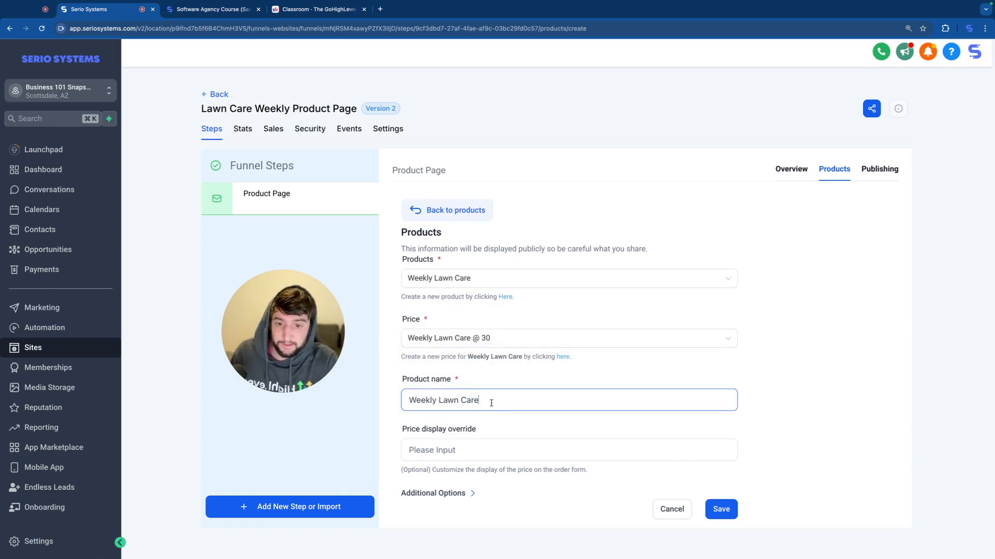
text(Service)
click(468, 451)
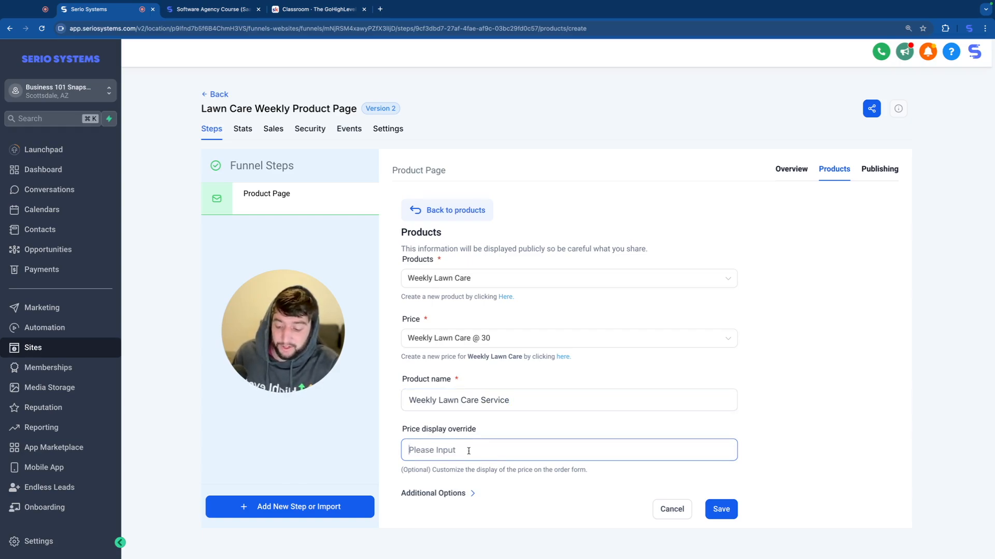
text($30/weekly)
click(721, 510)
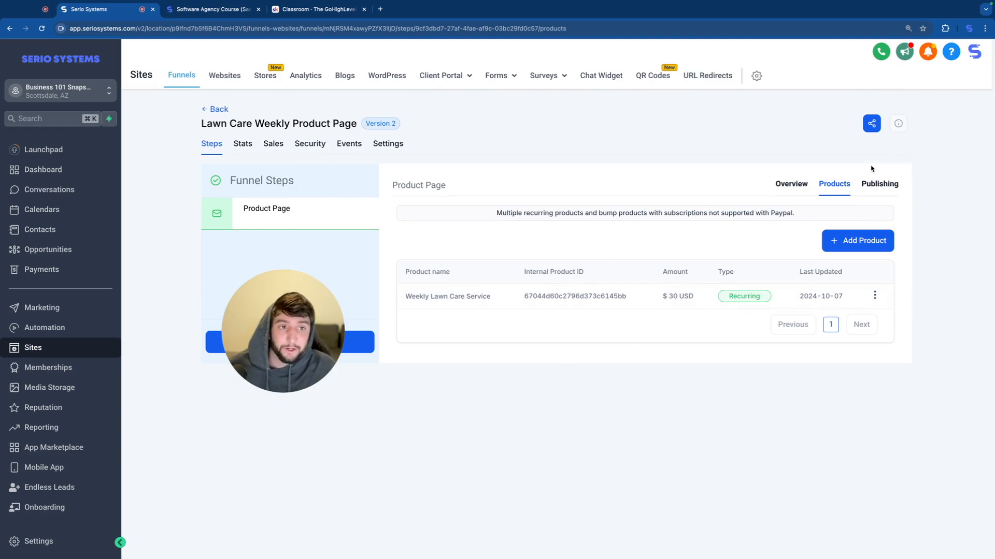
- View the published order page, examine its item, order summary and payment fields, and tick the terms and conditions agreement
click(782, 182)
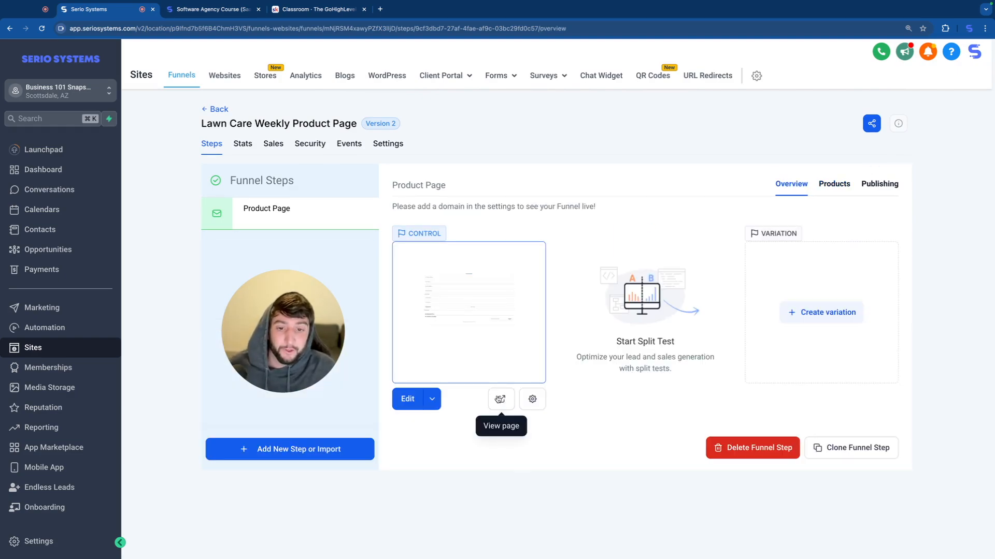
click(501, 400)
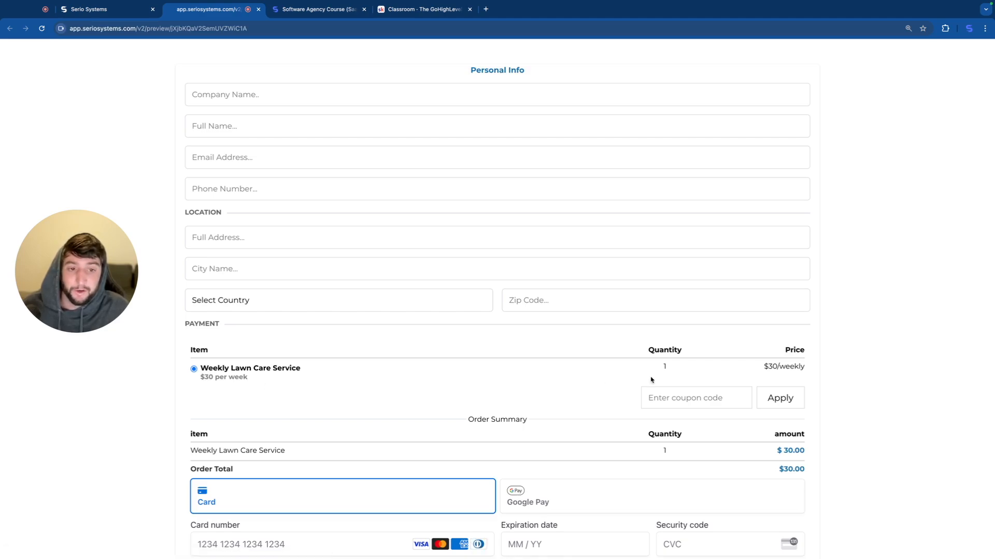
drag(672, 369, 654, 369)
click(549, 373)
scroll(553, 381, down, 1)
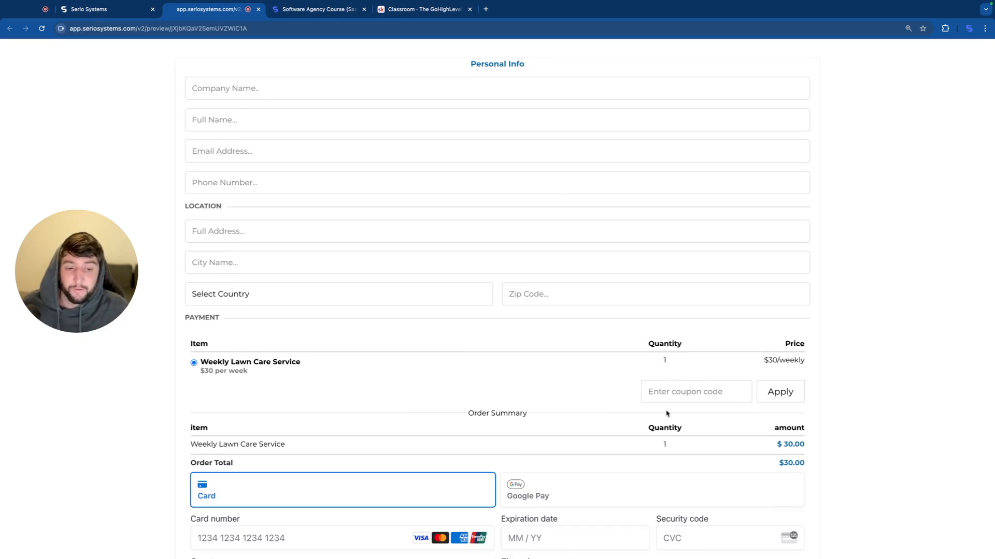
scroll(522, 359, down, 1)
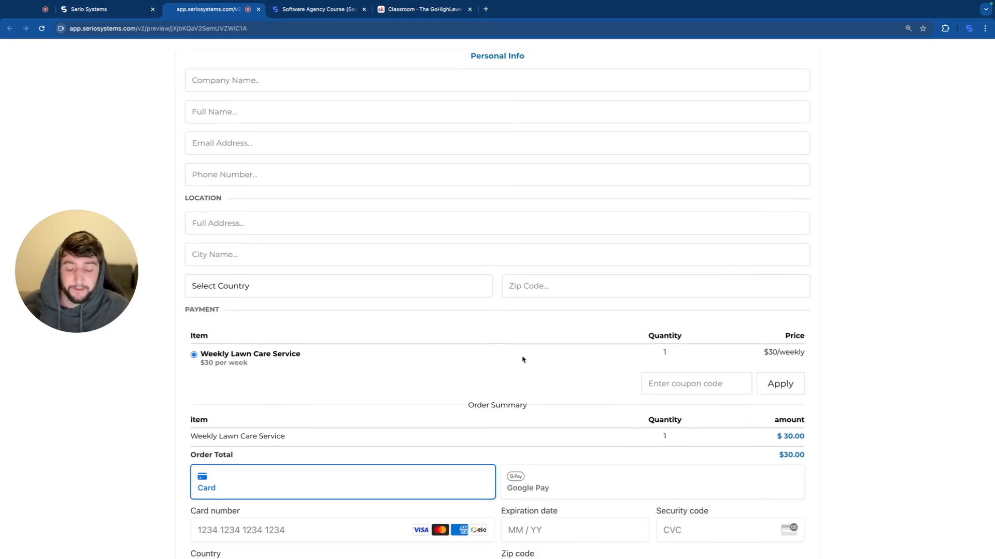
scroll(495, 413, down, 5)
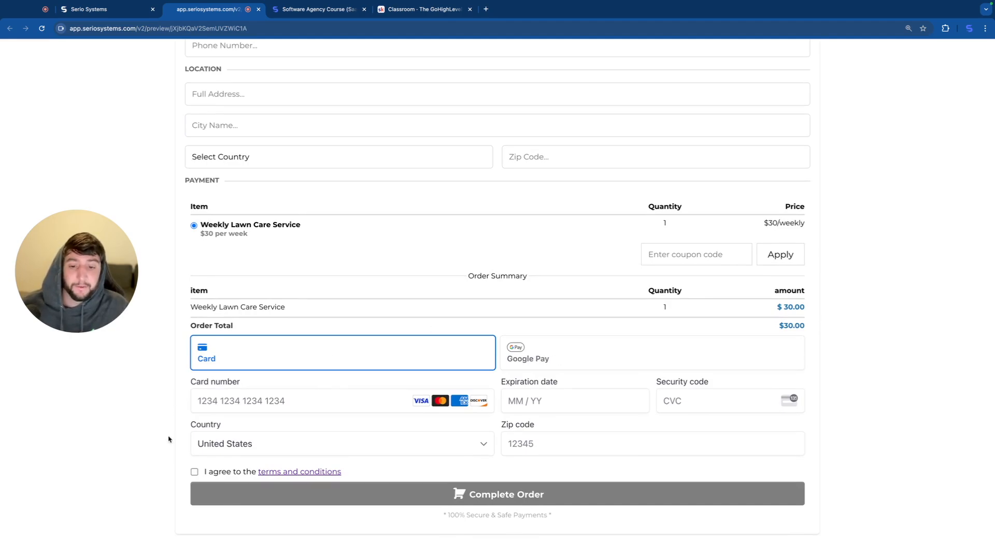
click(195, 472)
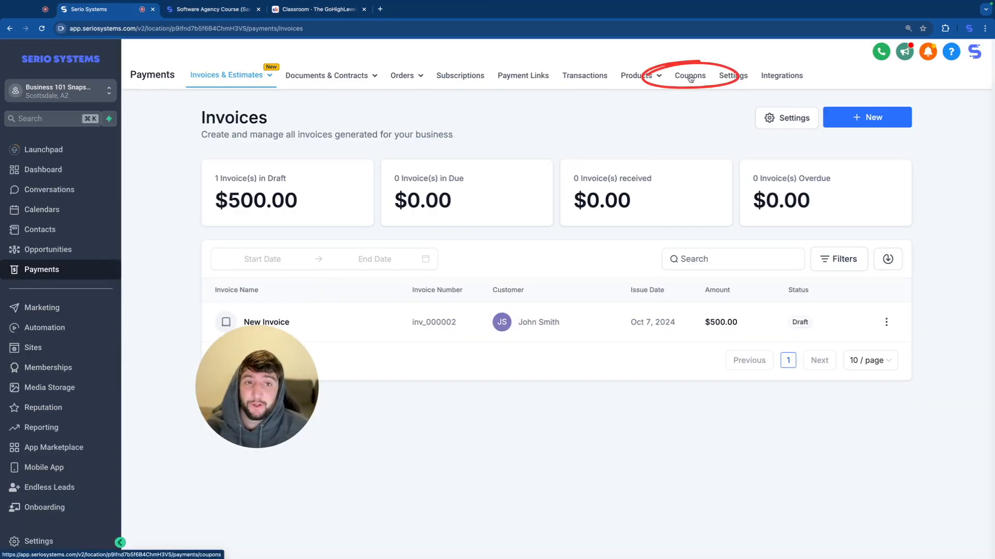
- Start a new coupon in Payments with SAVE15 as both its name and its coupon code
click(693, 79)
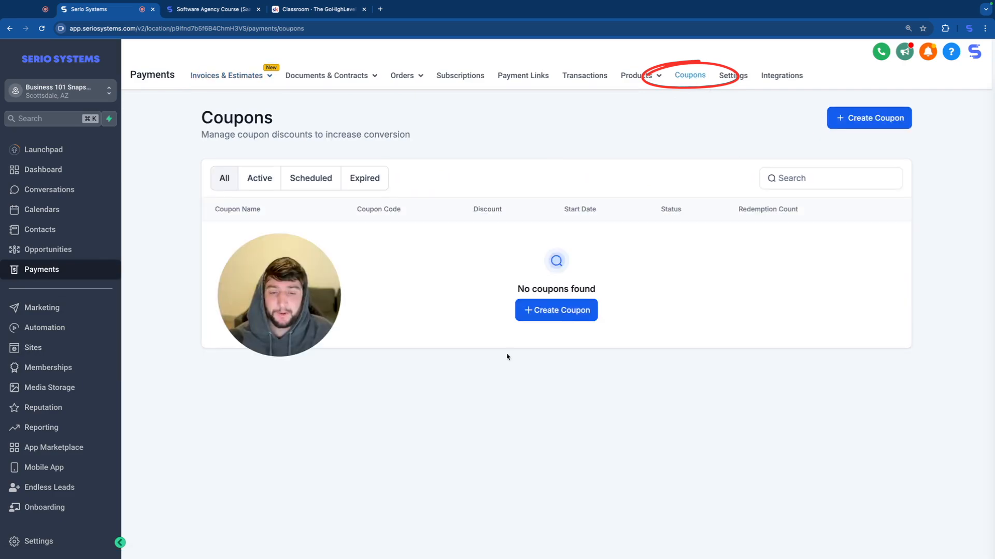
click(564, 311)
click(480, 208)
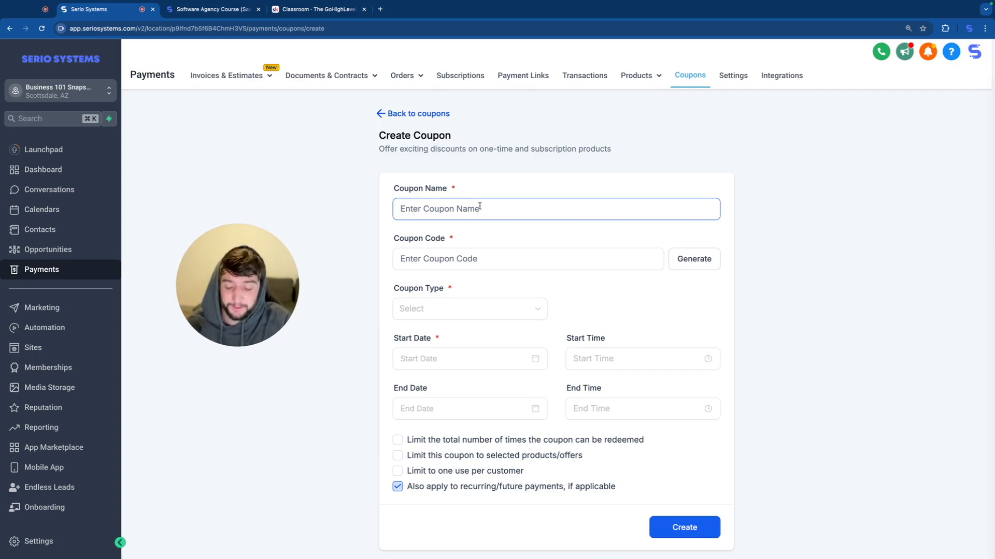
text(SAVE15)
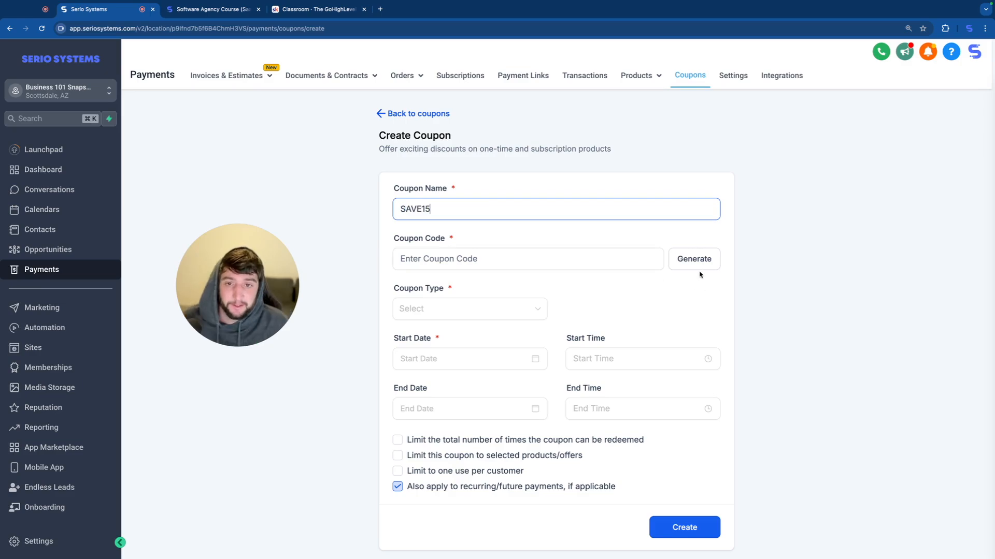
click(699, 268)
drag(449, 259, 378, 241)
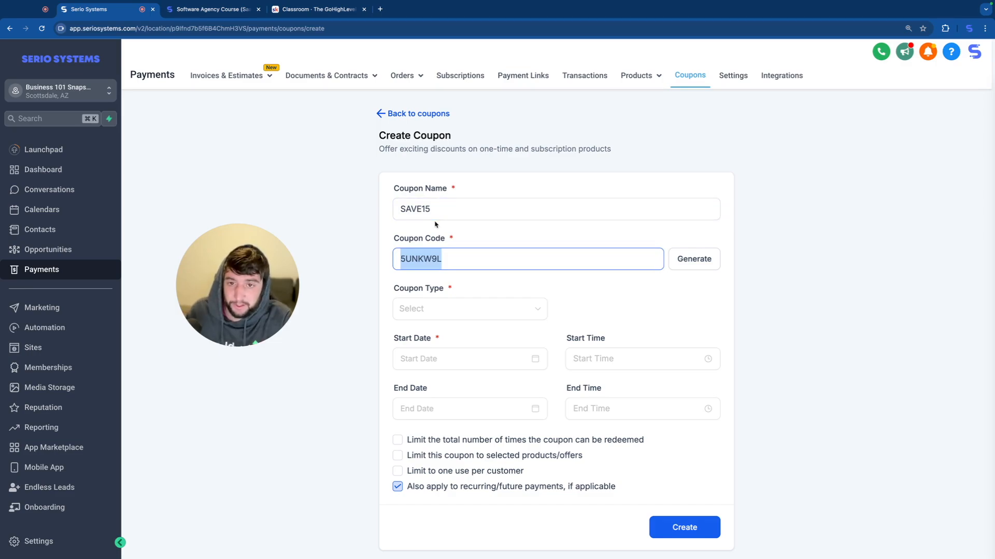
text(SAVE15)
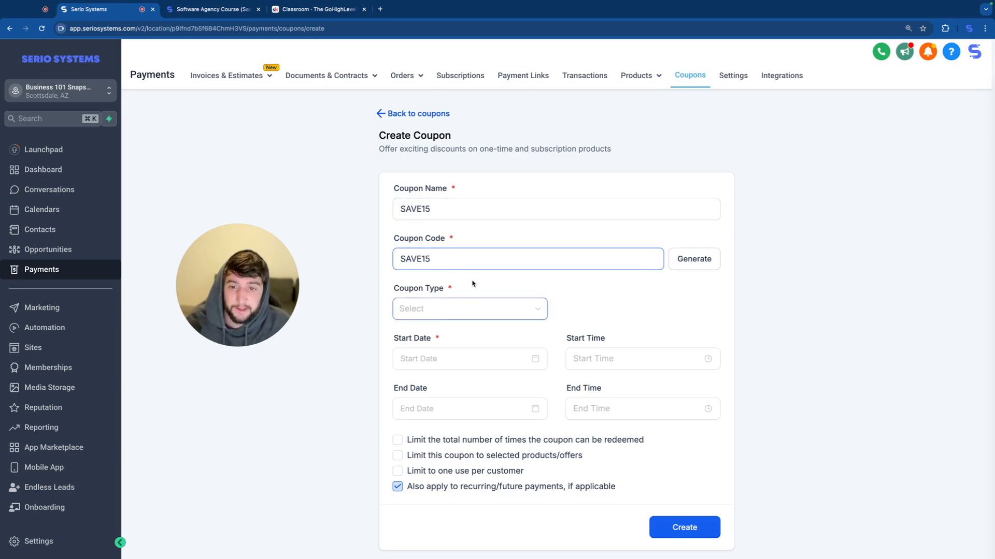
- Make it a percentage coupon with a 15% discount starting October 7, 2024
click(456, 308)
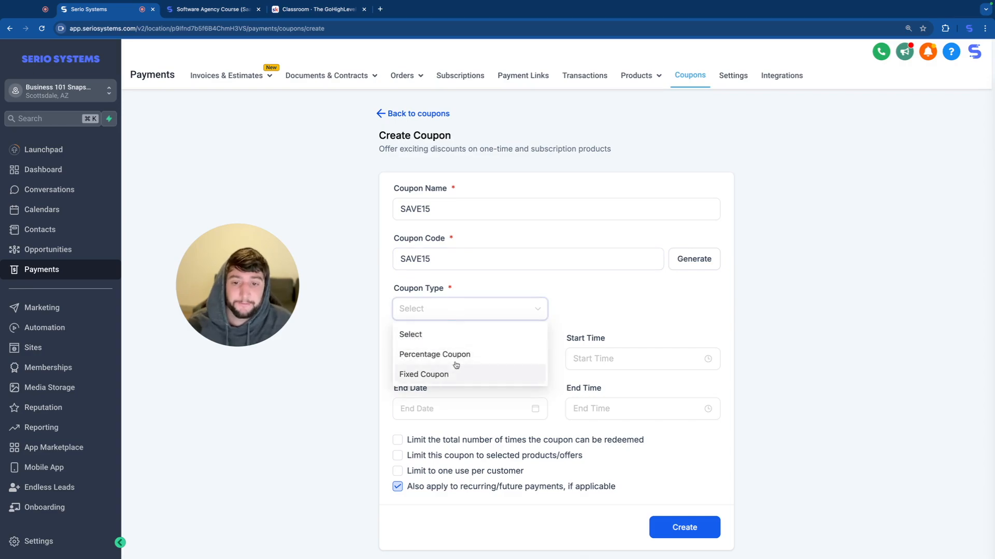
click(466, 357)
click(611, 311)
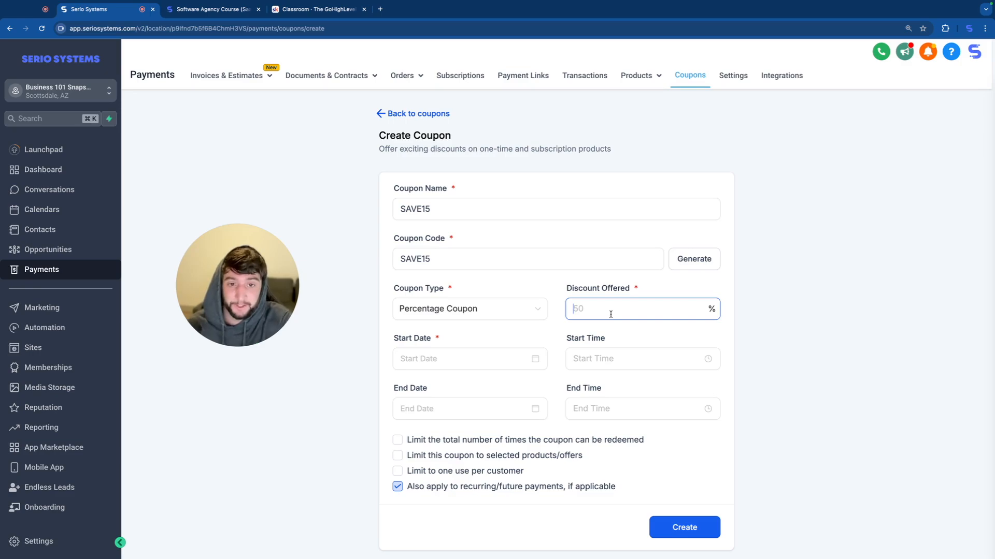
text(15)
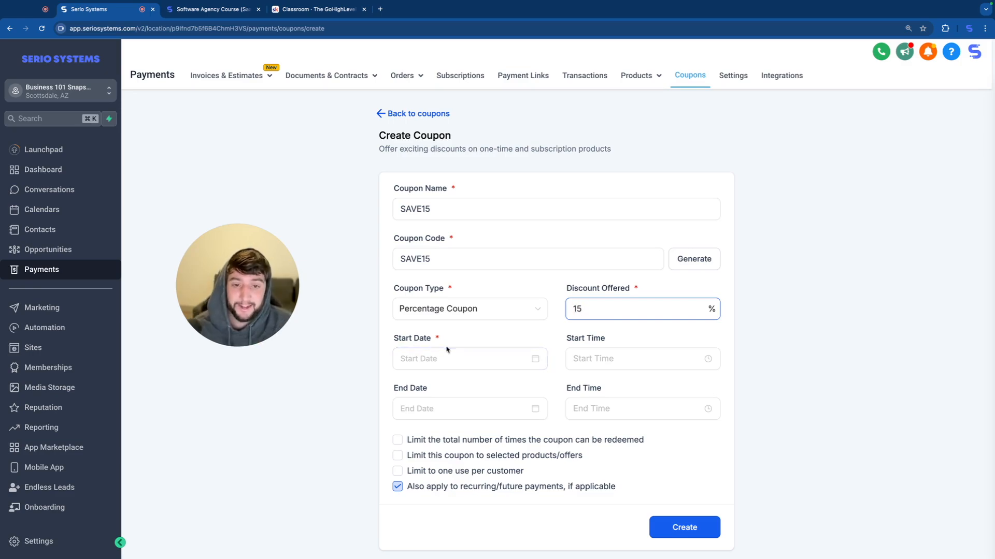
click(444, 357)
click(433, 436)
- Limit the coupon to the Weekly Lawn Care product and create it
scroll(461, 409, down, 1)
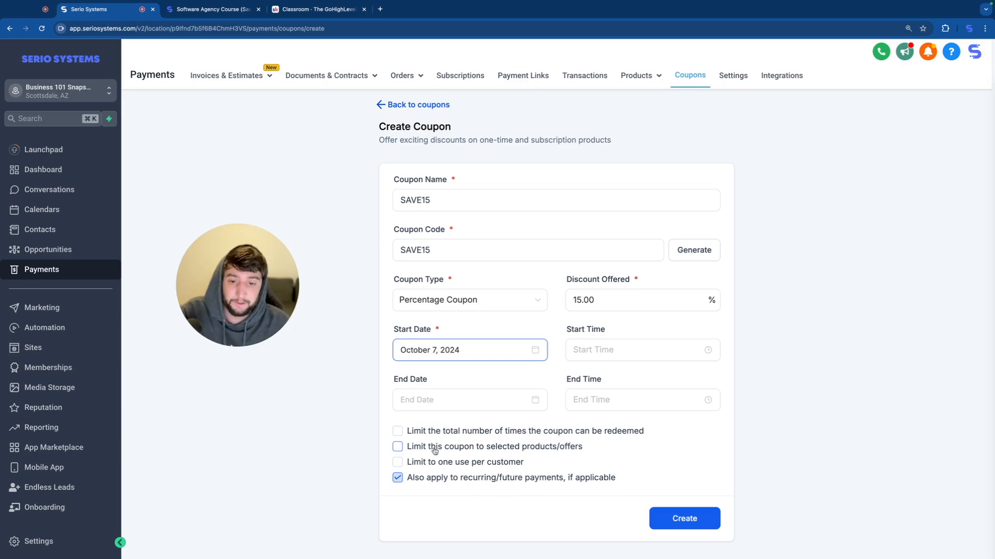
click(398, 447)
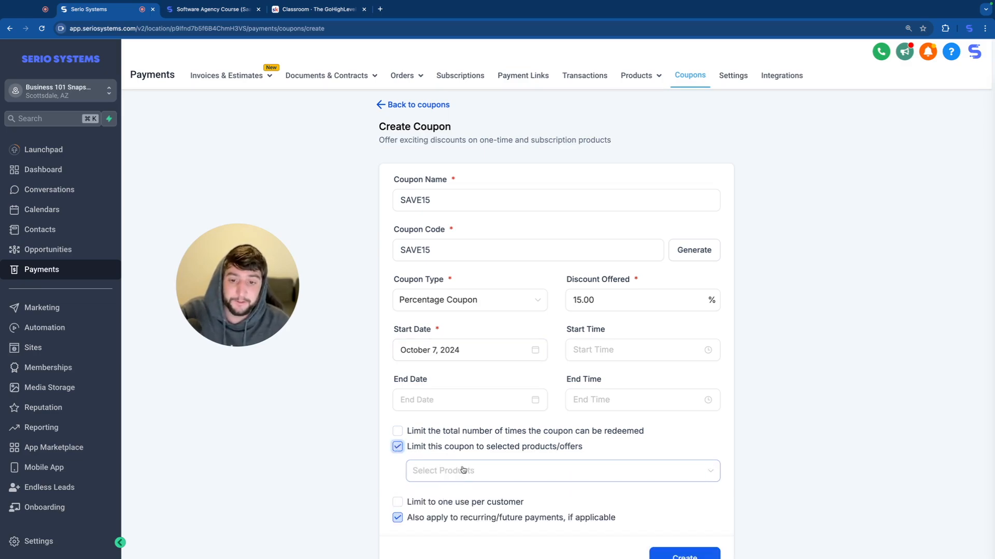
click(465, 472)
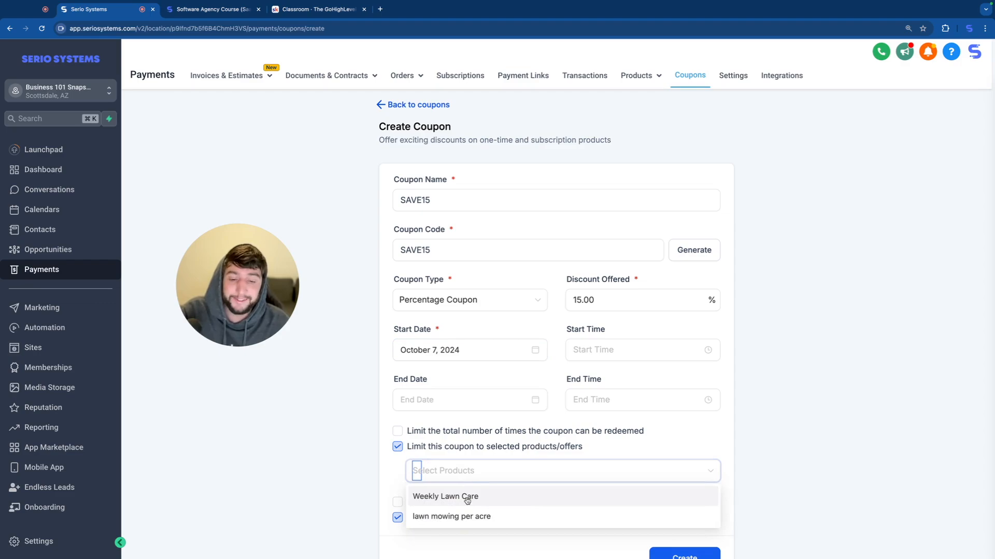
click(467, 499)
scroll(467, 498, down, 1)
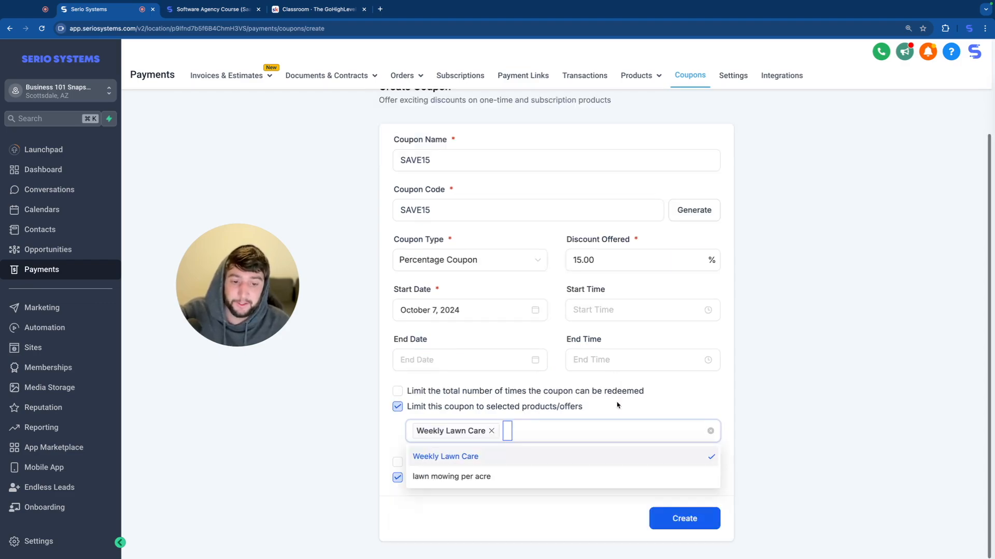
click(673, 519)
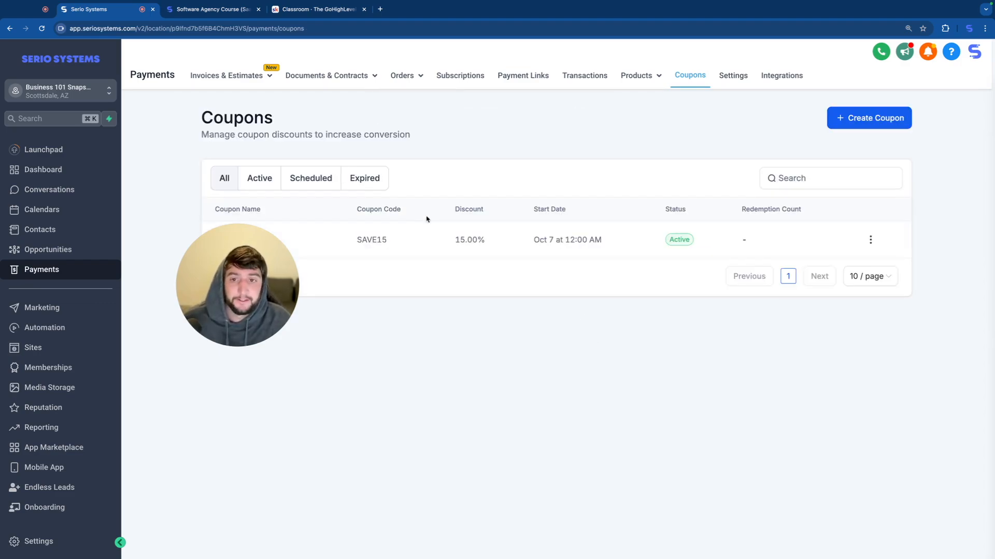
- Preview the Lawn Care Weekly Product Page funnel's order form, apply coupon code SAVE15 to the order, and close the preview
click(56, 347)
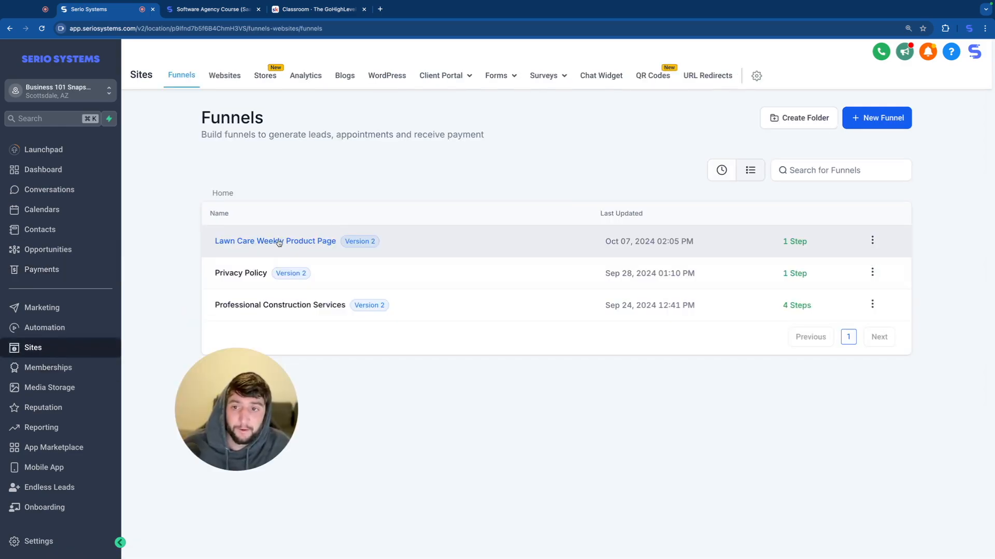
click(303, 242)
click(499, 400)
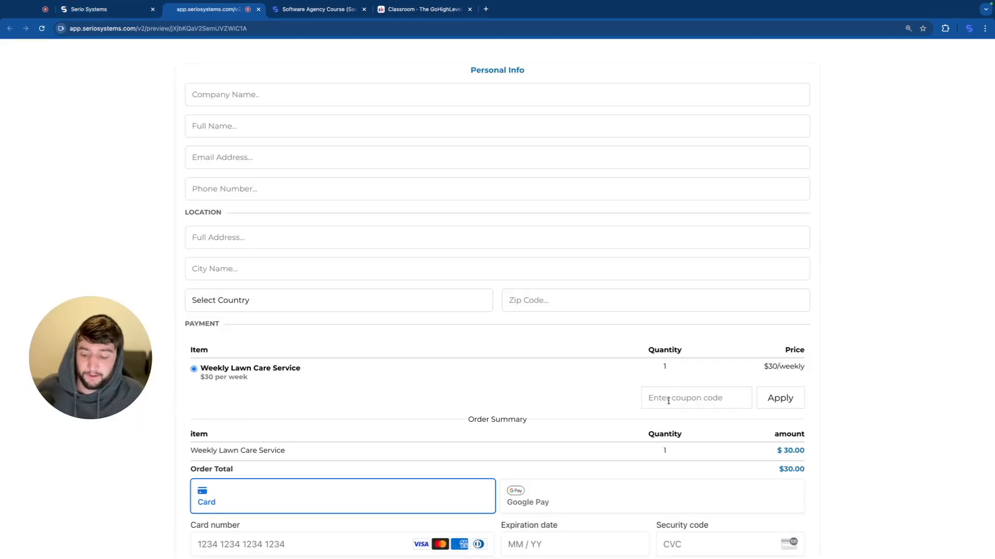
text(SAVE15)
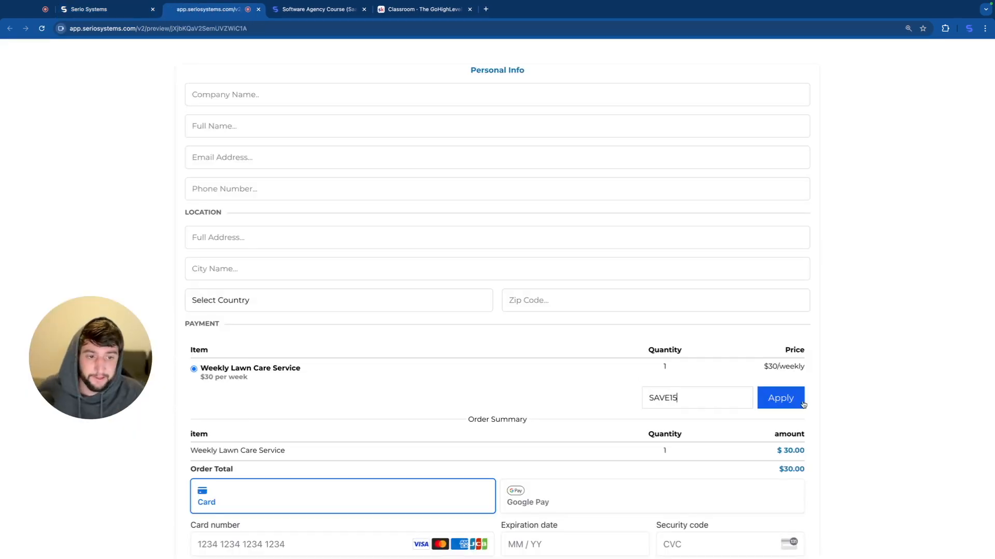
click(788, 400)
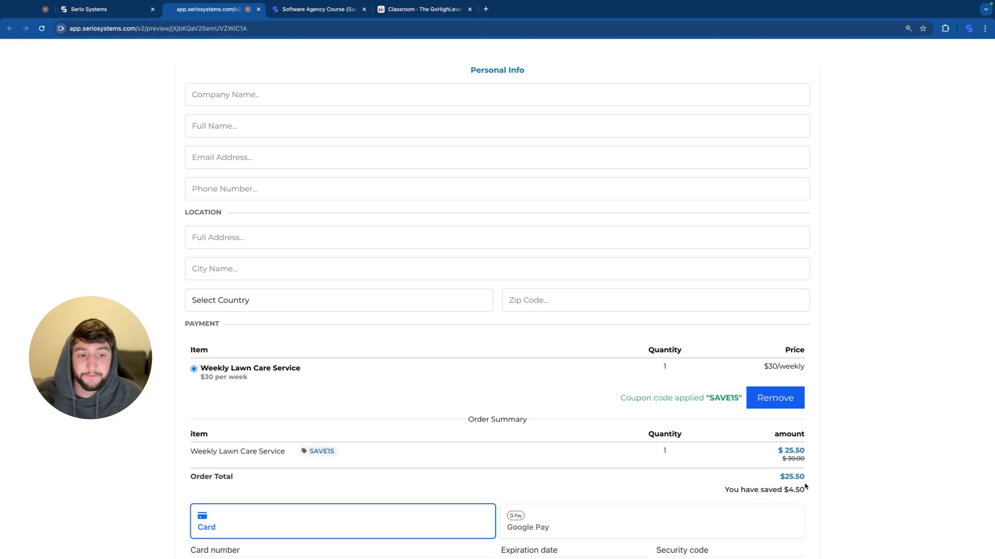
scroll(824, 470, down, 2)
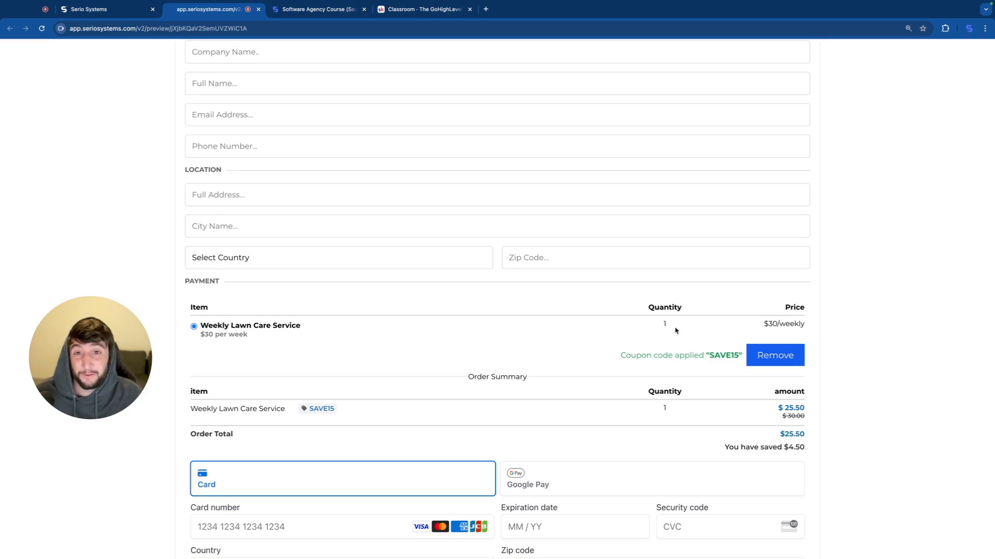
key(ctrl+w)
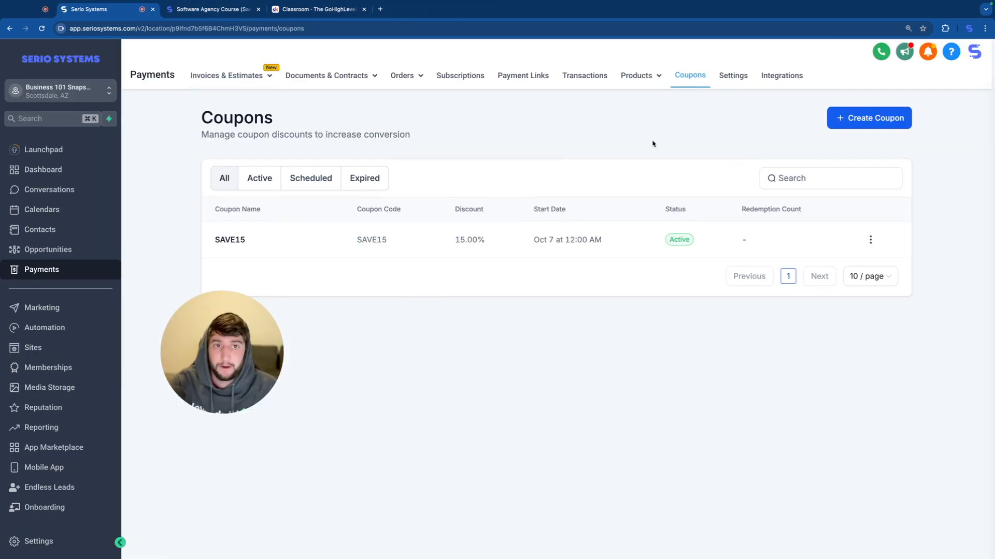
- Review the Payments receipt settings, including title, prefix, start number, sender details, email subject, template and notes
click(742, 81)
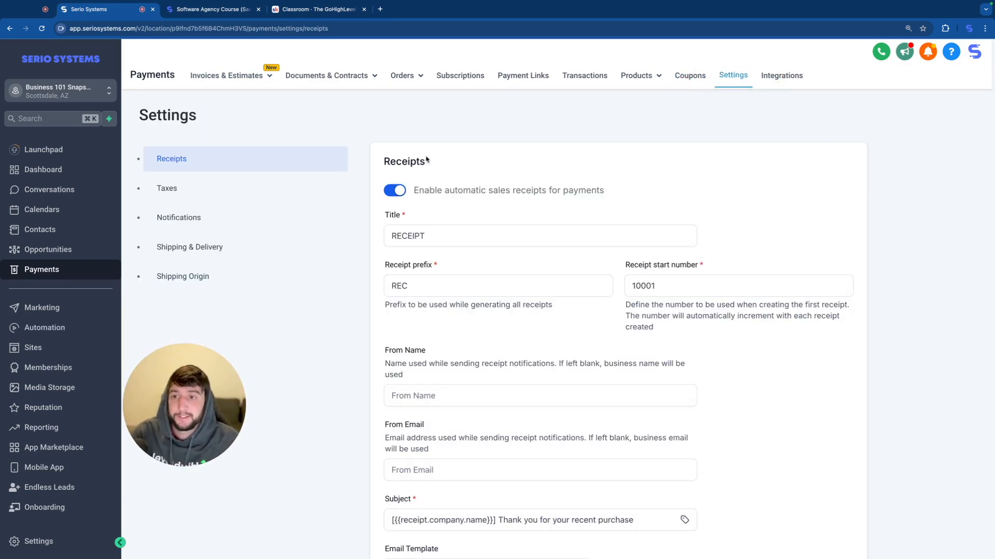
click(409, 234)
click(451, 277)
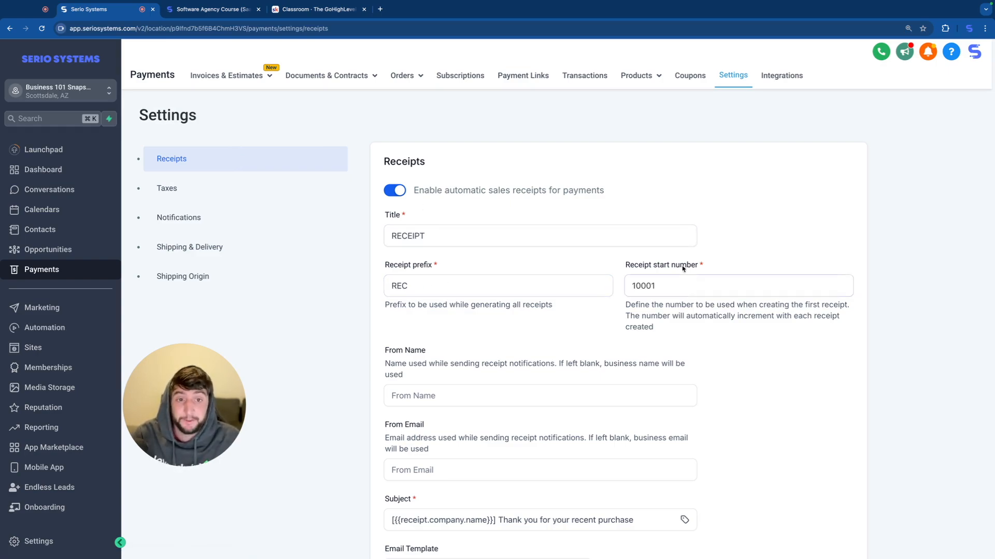
scroll(529, 336, down, 5)
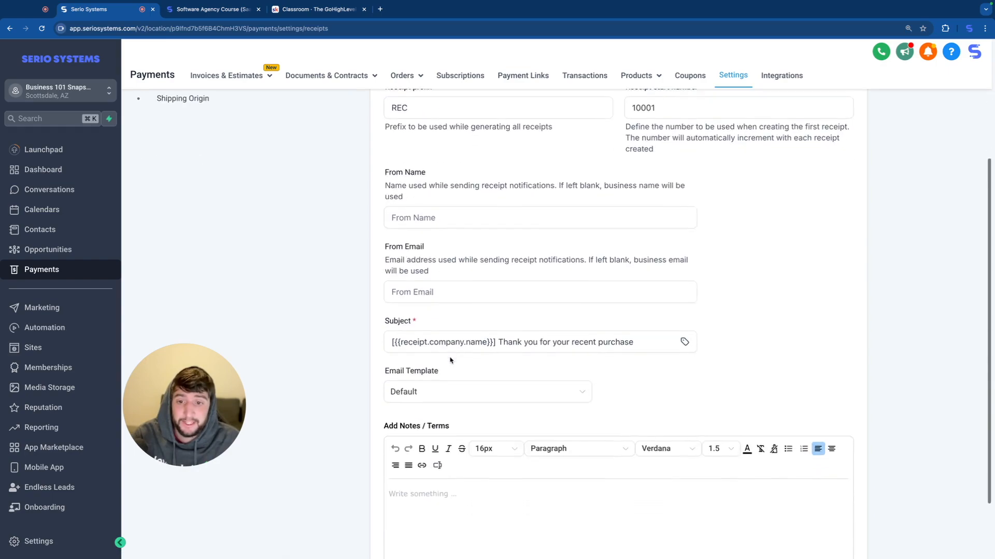
scroll(447, 322, down, 1)
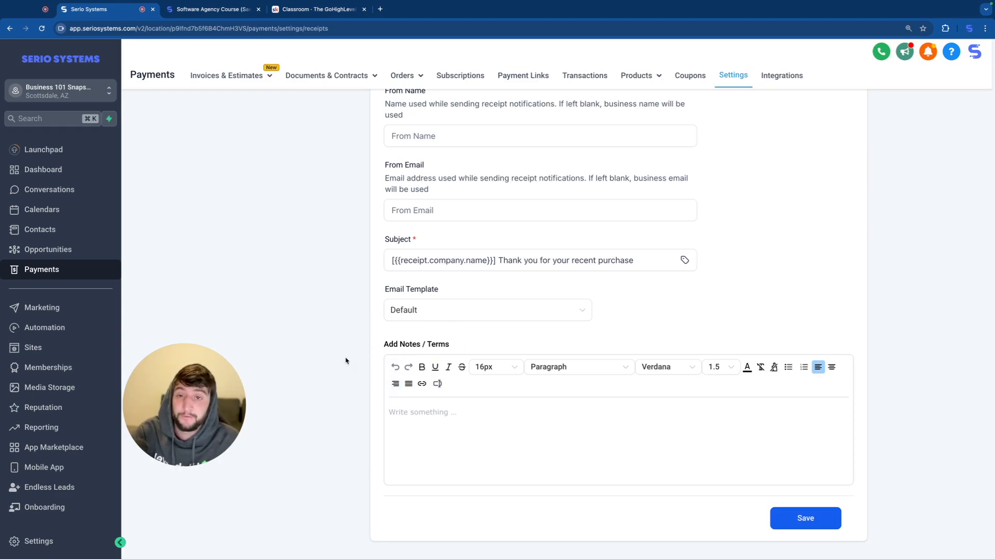
scroll(346, 361, up, 5)
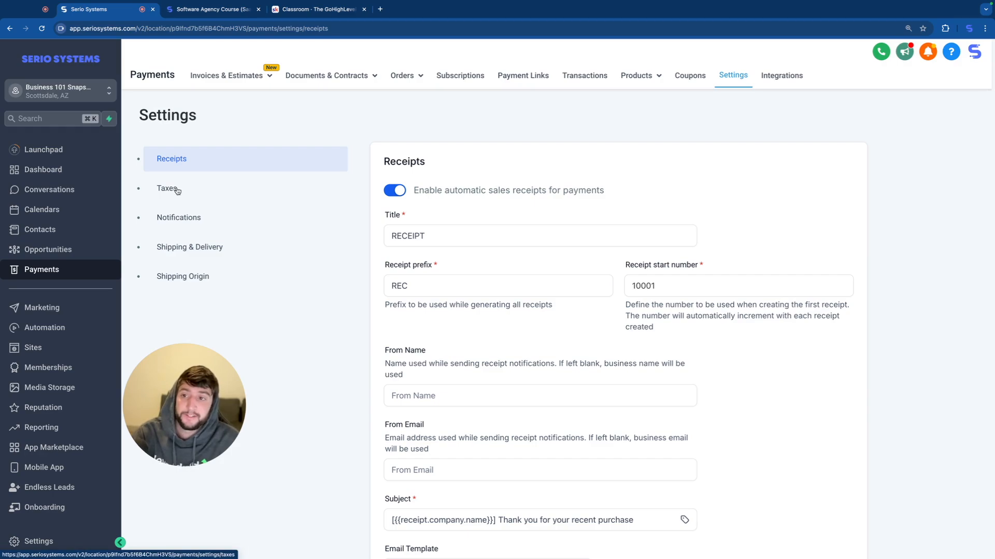
- Review the Payments tax settings, examining the fields for adding a tax rate and the automatic sales tax options
click(169, 190)
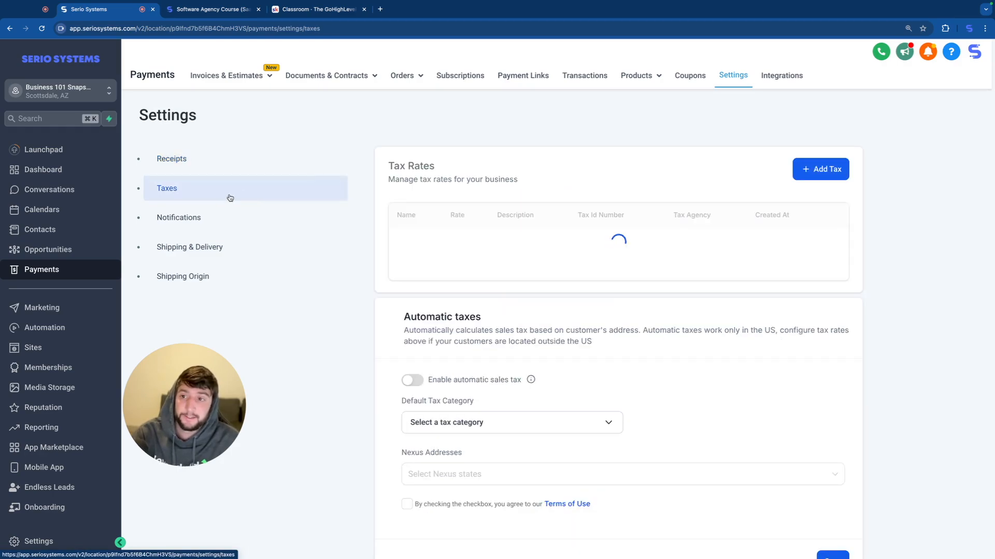
click(819, 174)
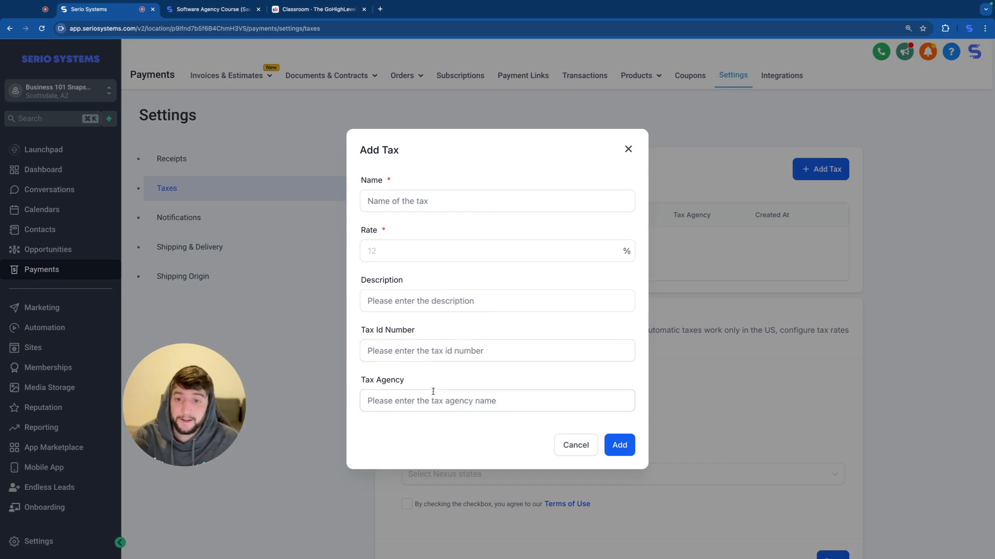
click(628, 149)
scroll(548, 348, down, 1)
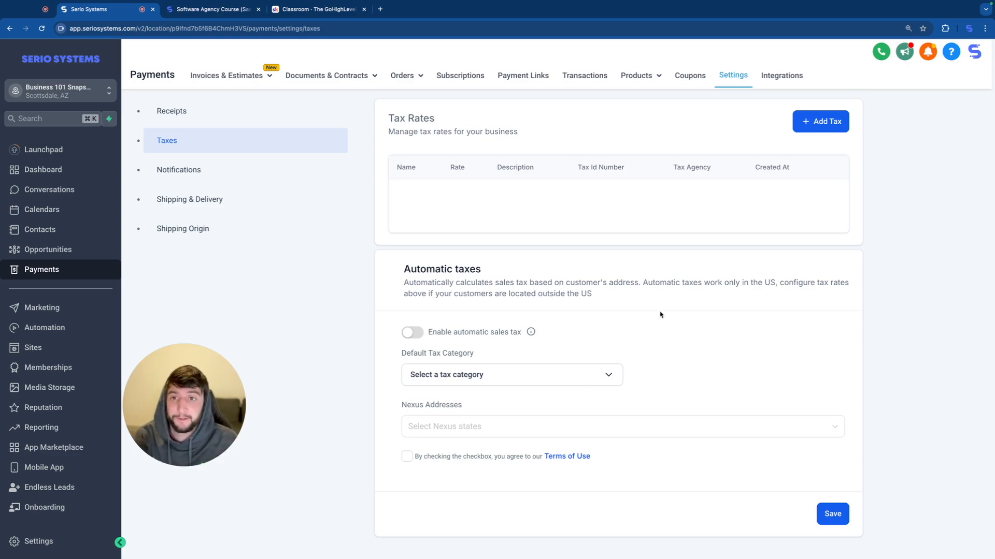
- Review the abandoned cart notification settings, including its email template choices and sending delay
click(182, 172)
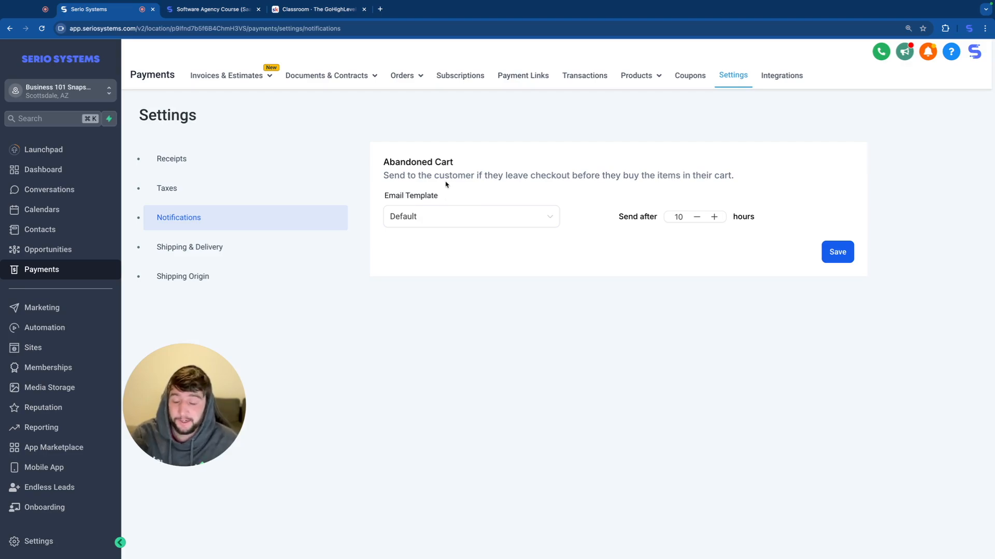
click(444, 217)
click(430, 245)
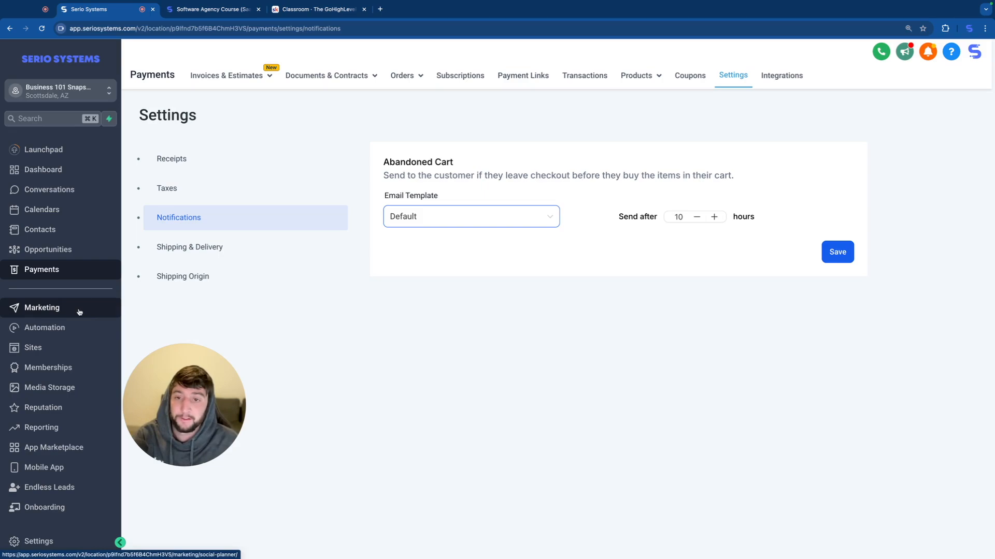
- Examine the shipping zone form with United States selected, dismiss it, and view the shipping origin details
click(205, 248)
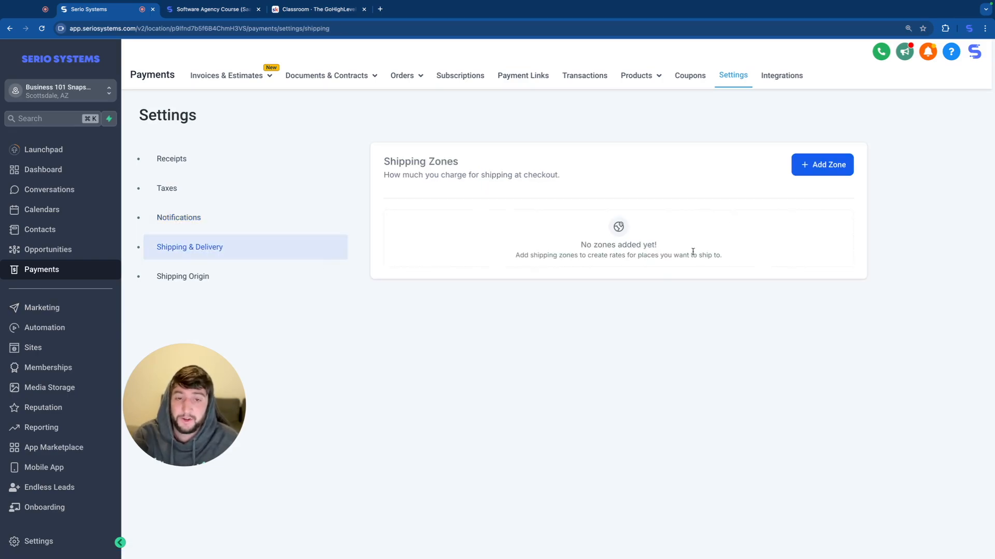
click(814, 166)
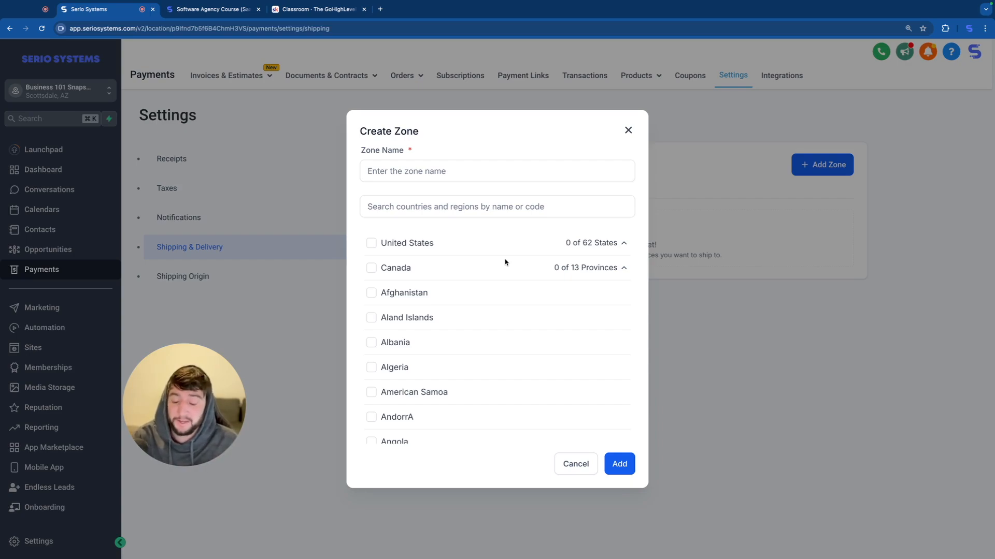
click(371, 243)
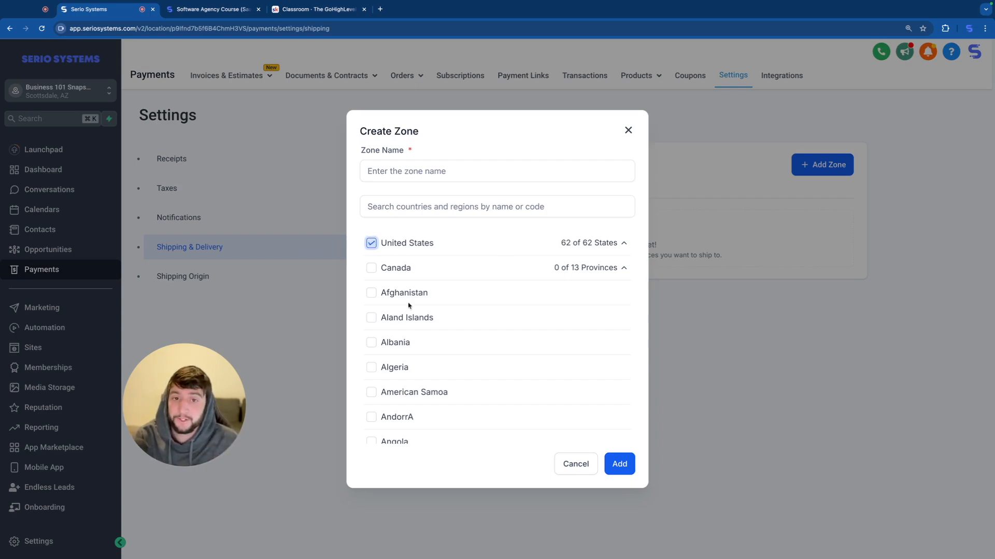
click(627, 130)
click(214, 282)
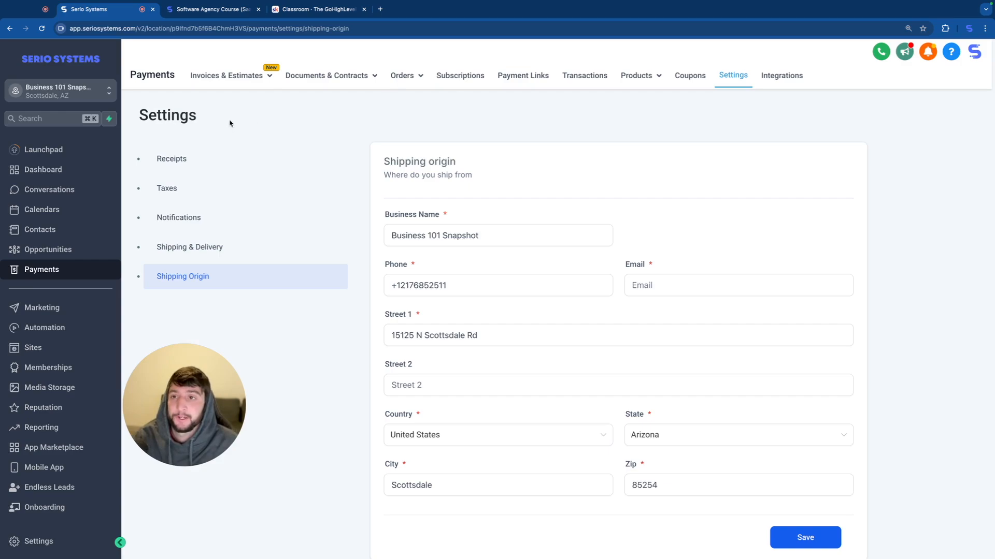
- Review the invoice settings, from business information, email, terms and product options to custom fields and customer and team notifications
click(227, 83)
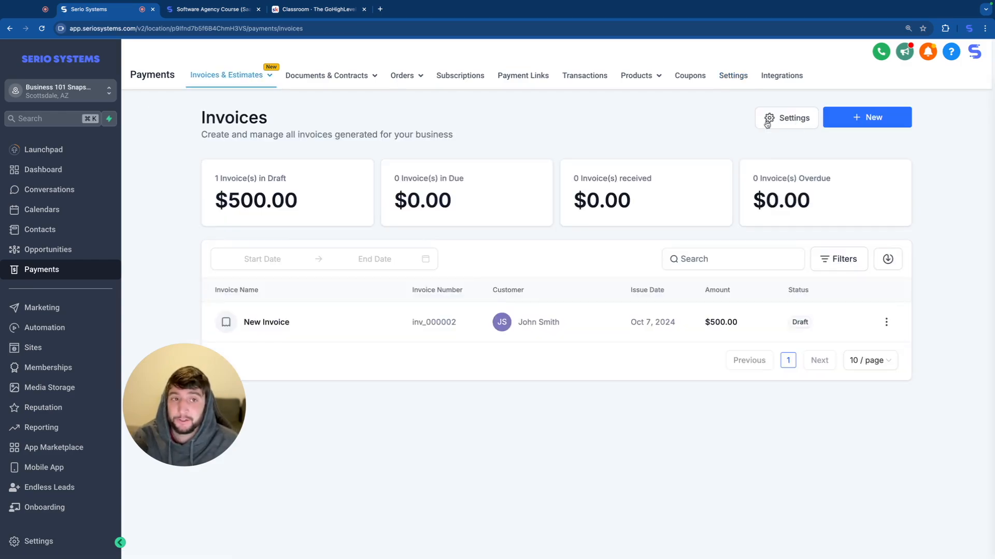
click(775, 119)
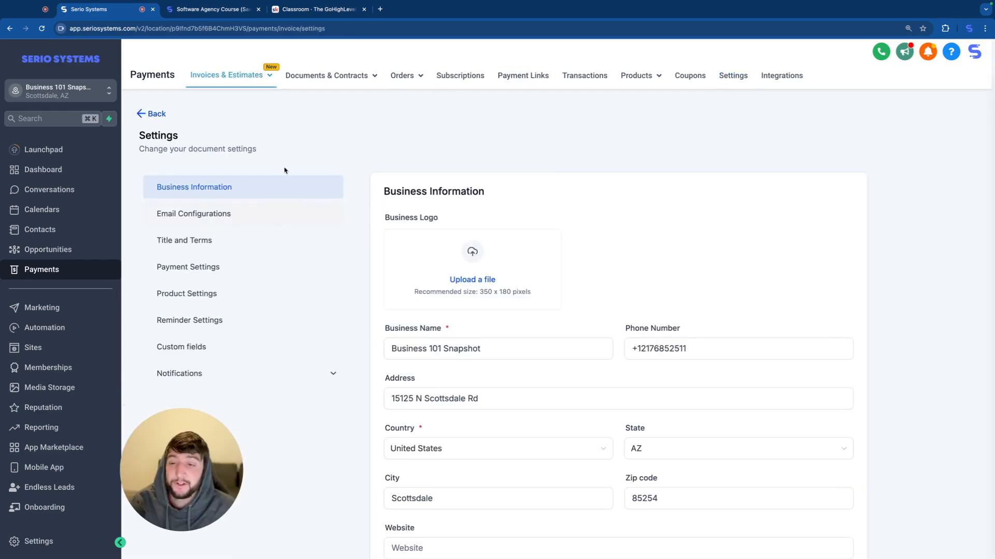
click(218, 213)
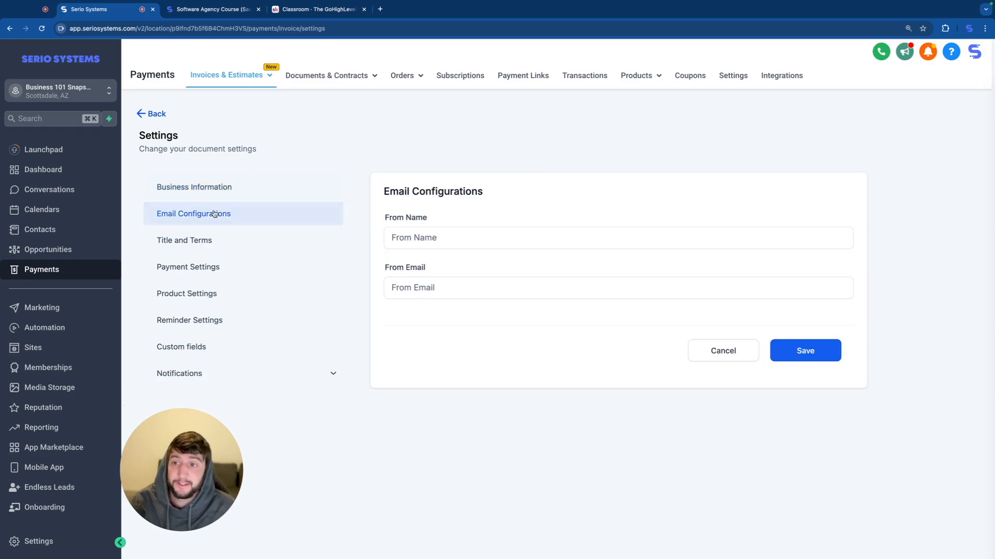
click(201, 242)
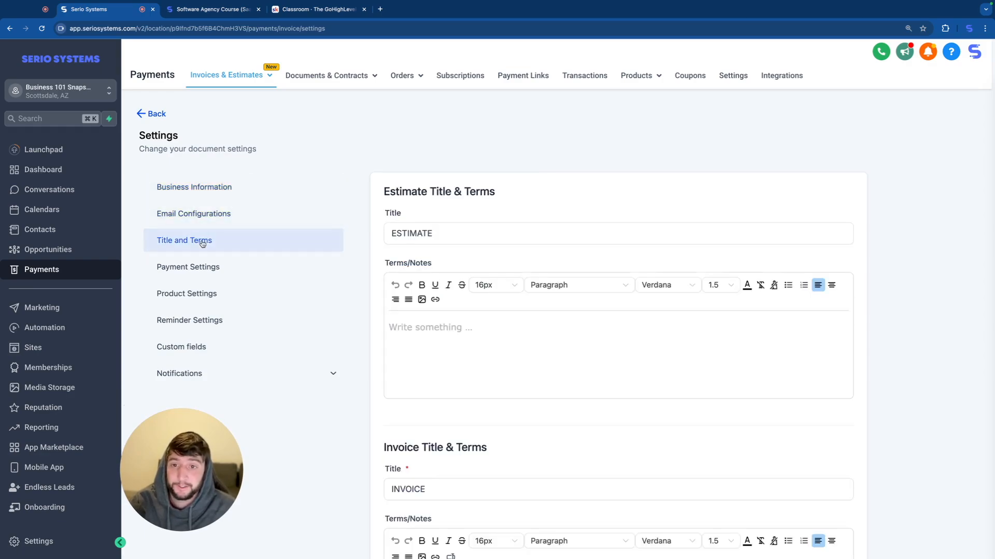
click(202, 274)
click(201, 294)
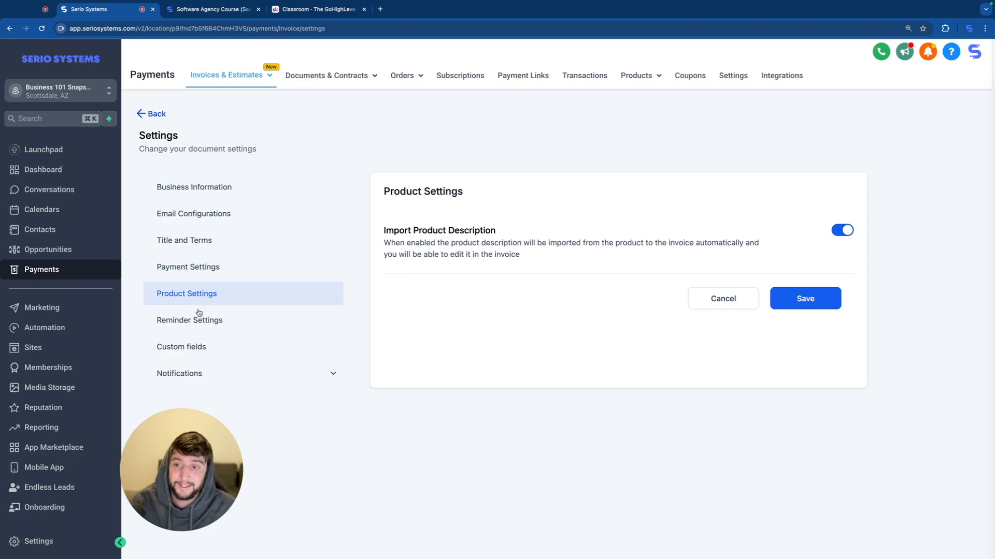
click(199, 346)
click(200, 373)
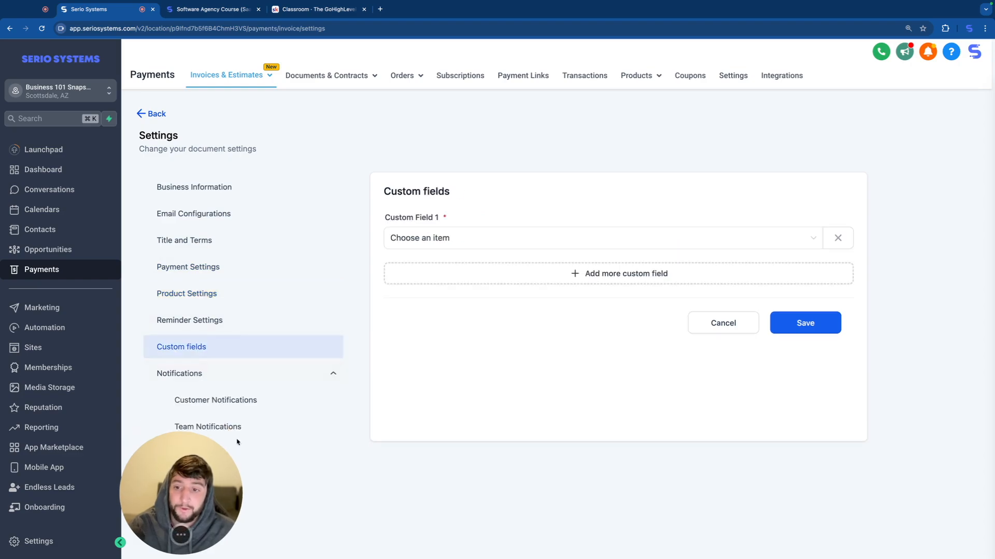
click(261, 410)
click(256, 427)
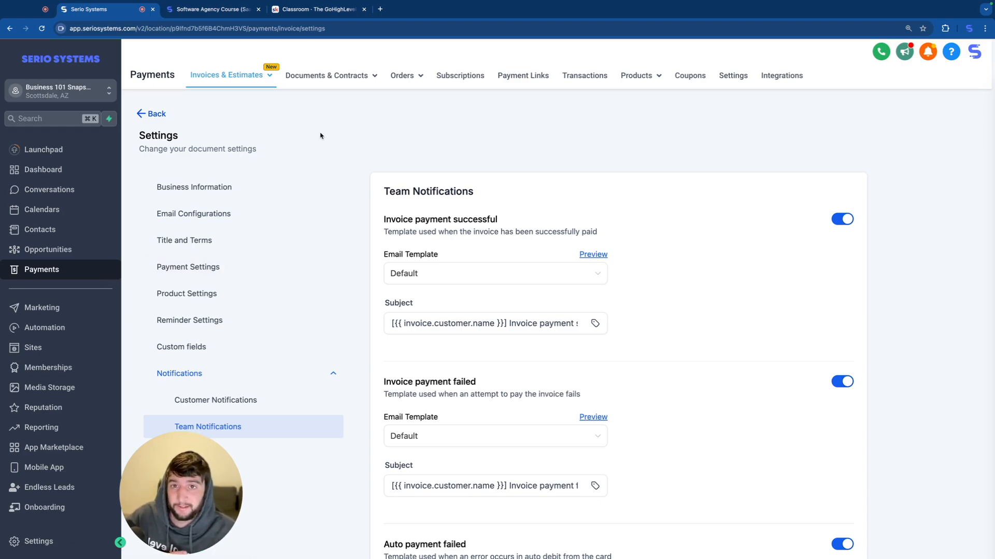
- Create a new blank automation workflow
click(66, 328)
click(861, 122)
click(855, 165)
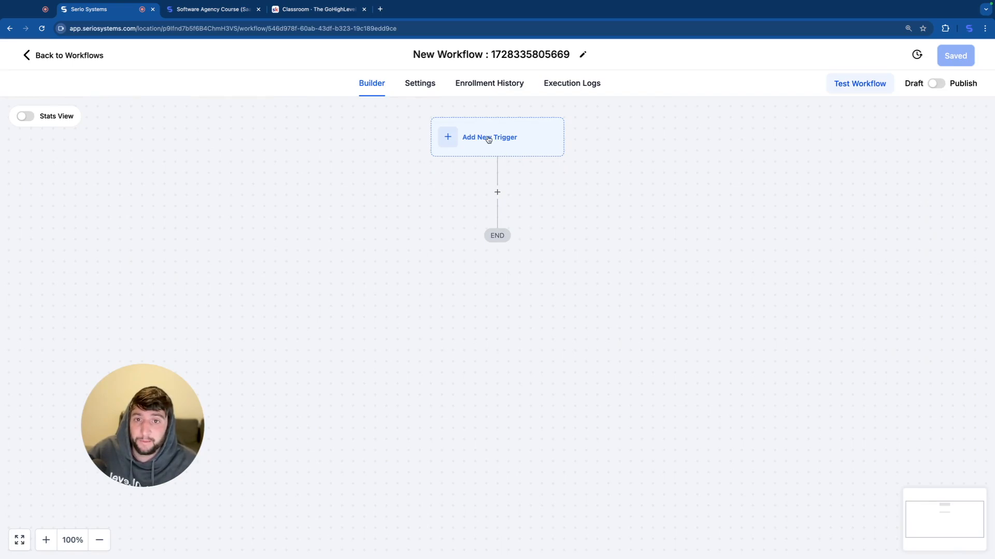
- Add an Invoice trigger with an Invoice Status filter to the workflow and save the trigger
click(501, 138)
scroll(755, 317, down, 15)
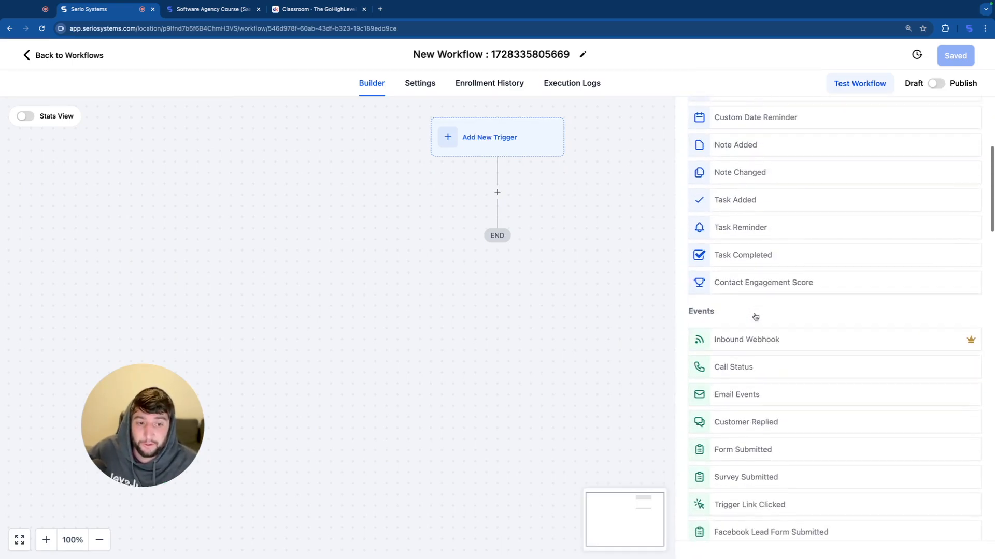
scroll(754, 335, down, 10)
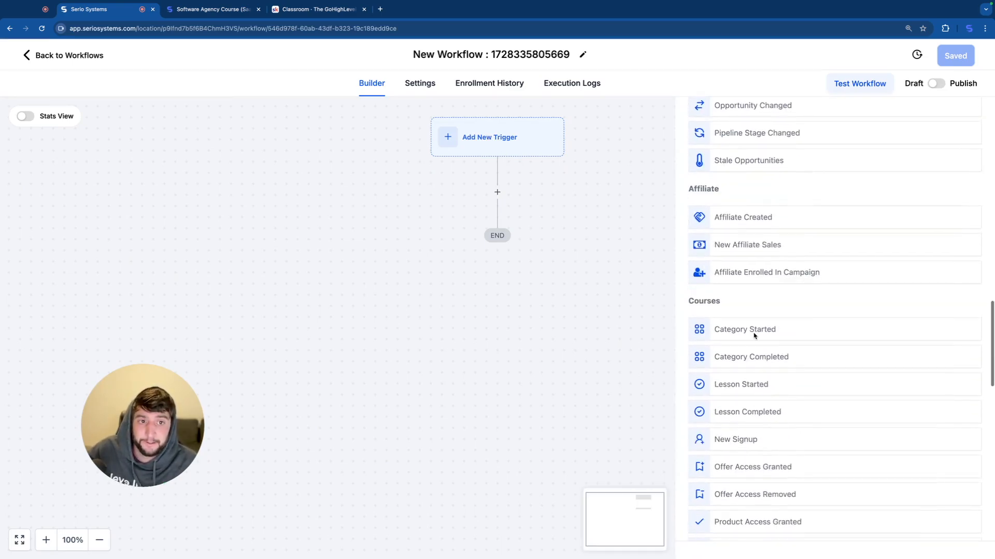
scroll(747, 285, down, 1)
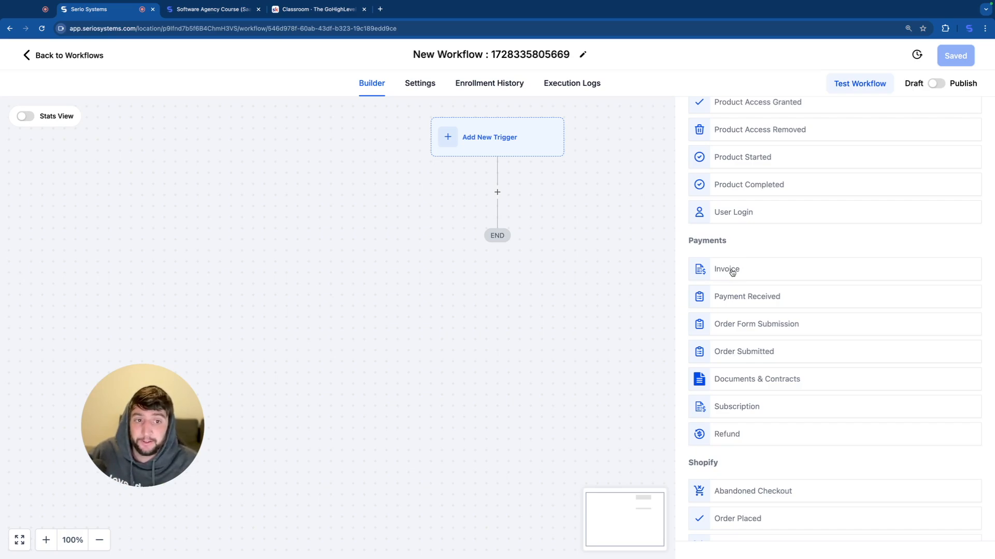
click(729, 271)
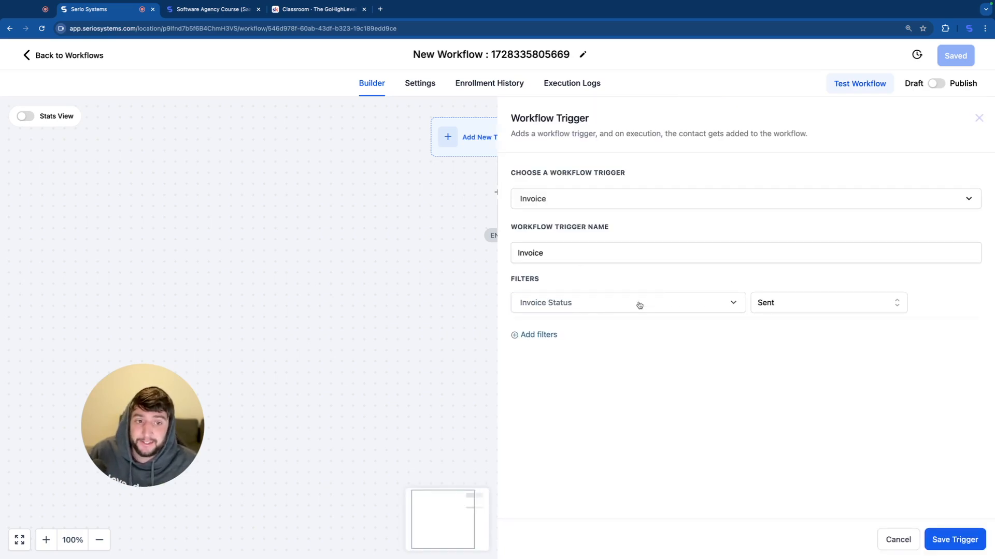
click(793, 303)
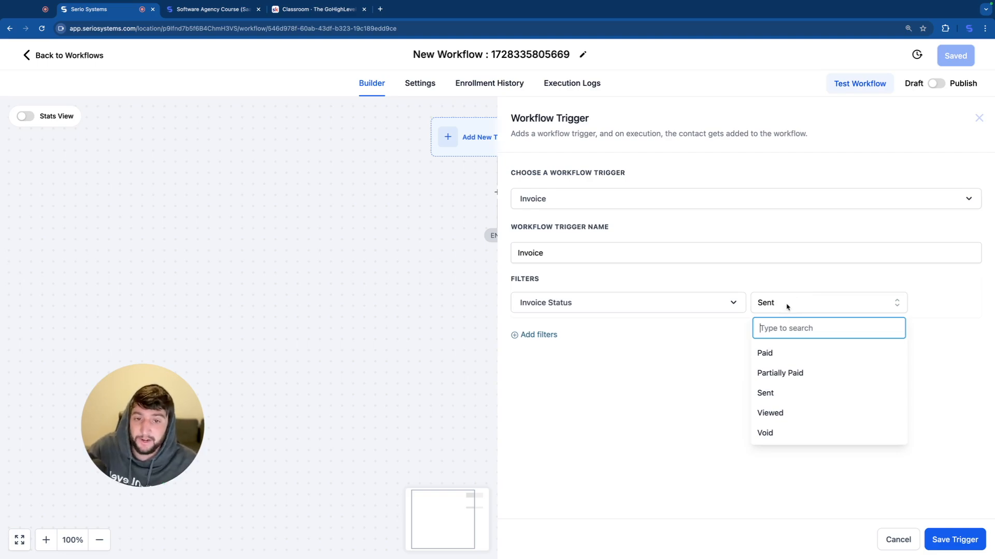
click(733, 343)
click(955, 537)
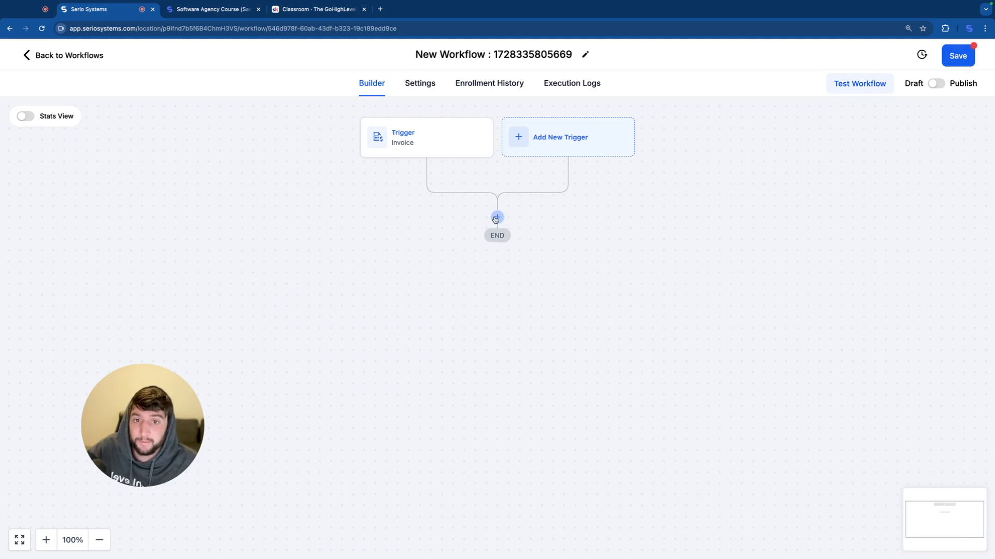
- Open a new SMS action for the workflow and view its message settings
click(497, 215)
text(sms)
click(735, 218)
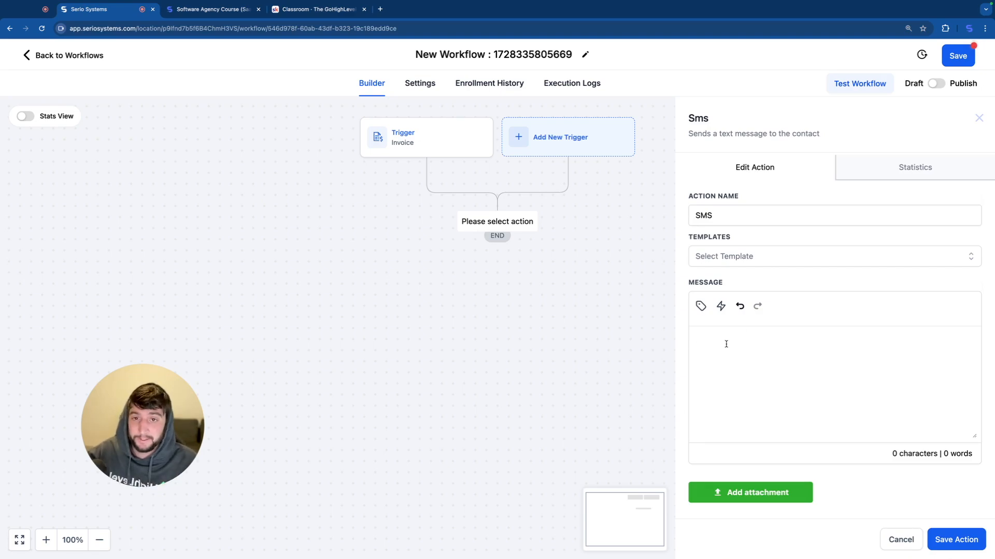
click(726, 344)
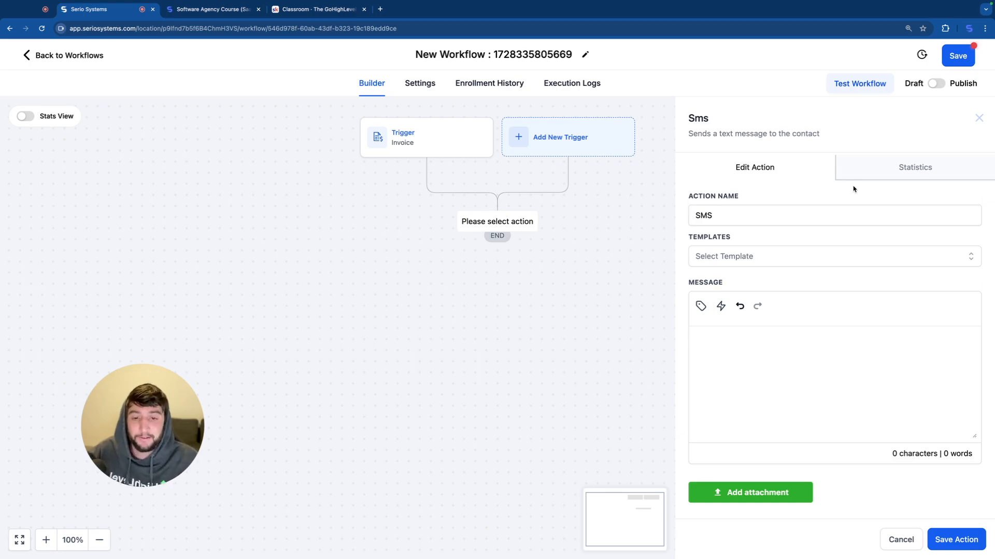
- Add a Payment Received trigger without filters to the workflow and save it
click(533, 137)
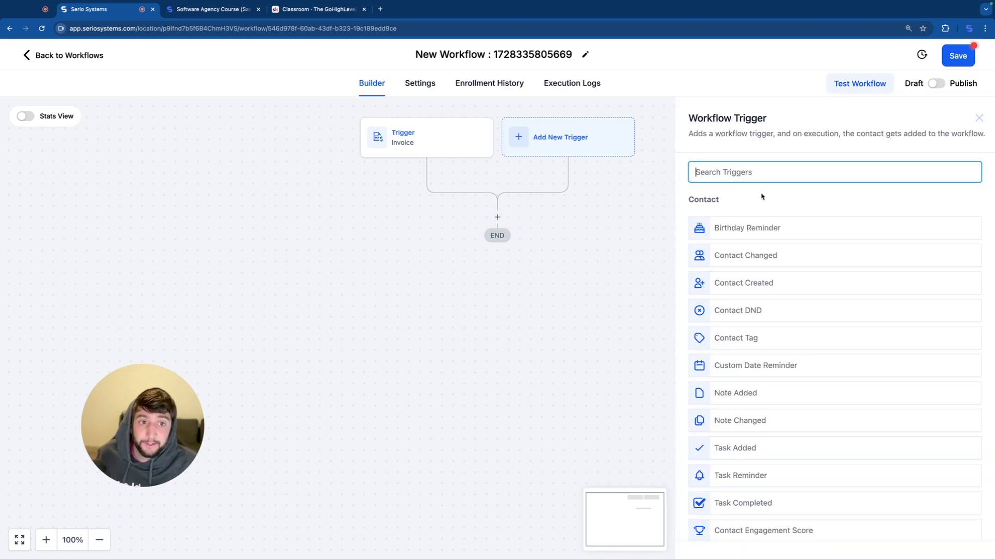
scroll(741, 249, down, 1)
scroll(726, 265, down, 15)
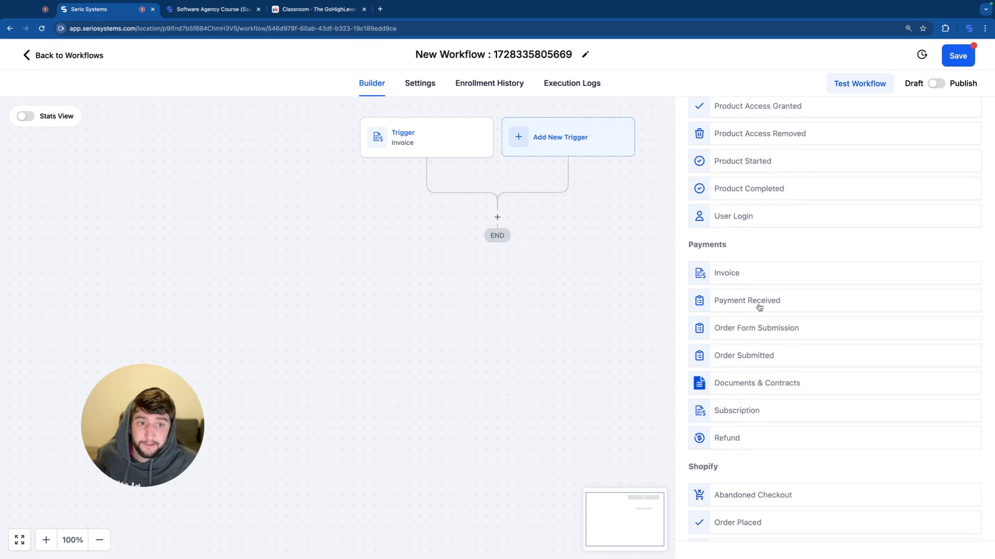
click(759, 304)
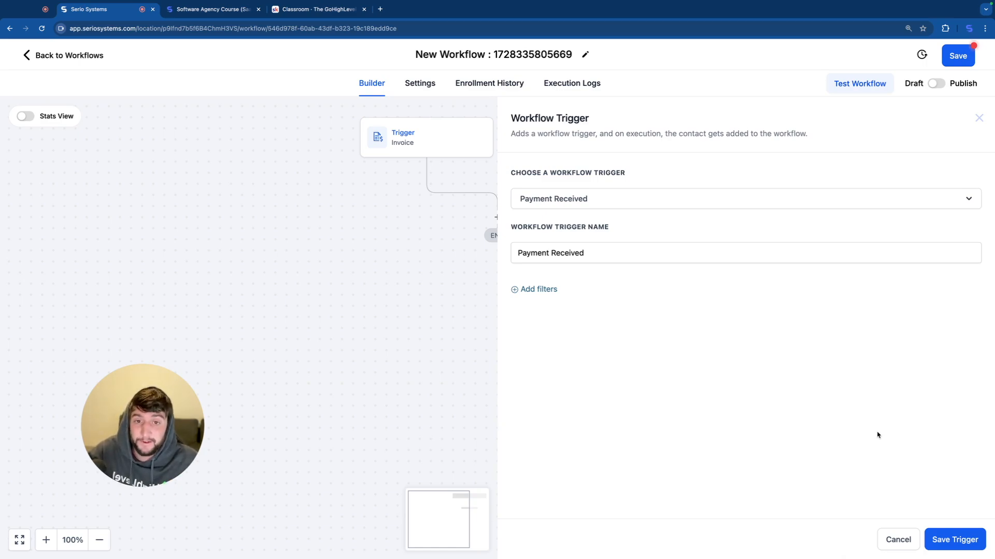
click(953, 540)
- Open a new email action, view its subject and message settings, and dismiss it
click(497, 220)
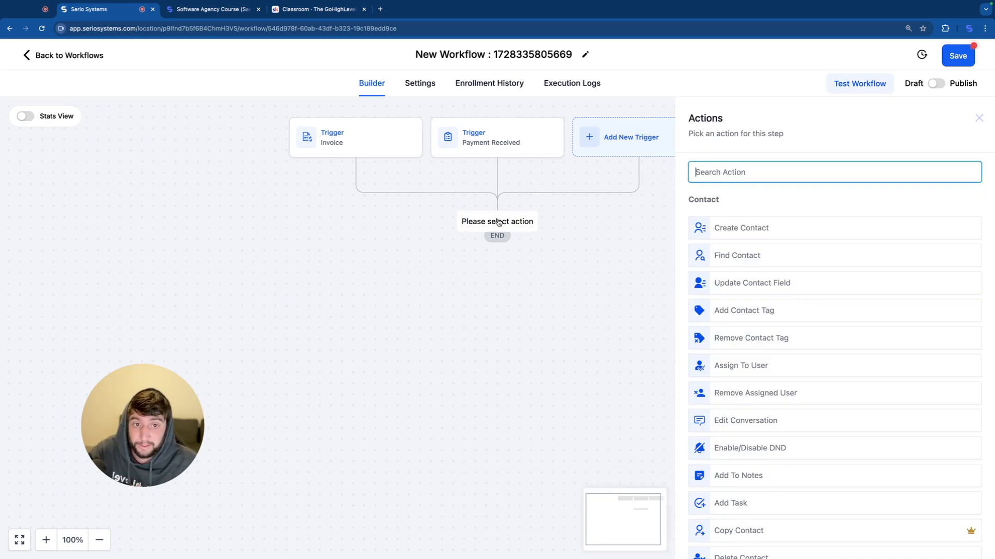
text(email)
click(751, 220)
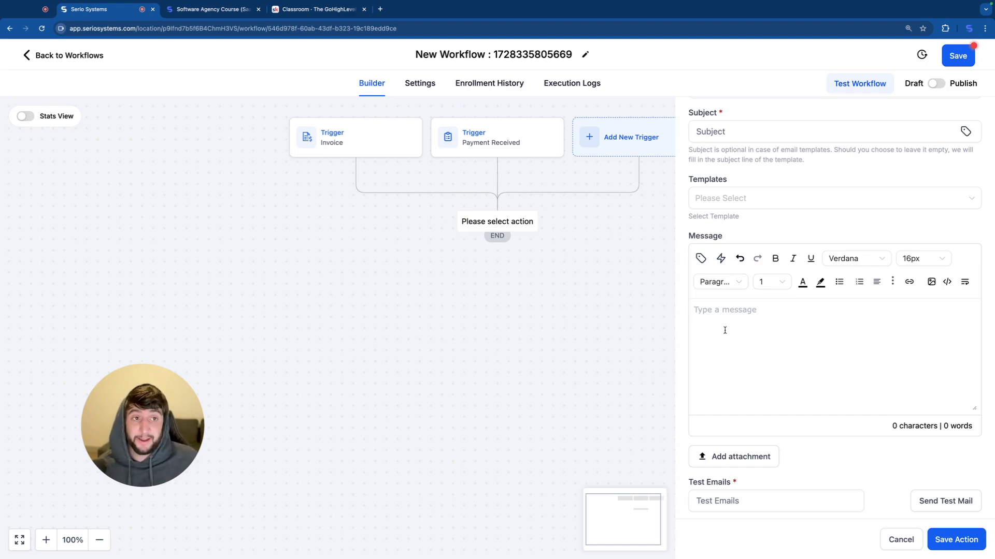
click(900, 539)
- Start an Order Form Submission trigger with an In funnel/website filter set to Lawn Care Weekly Product Page
click(628, 137)
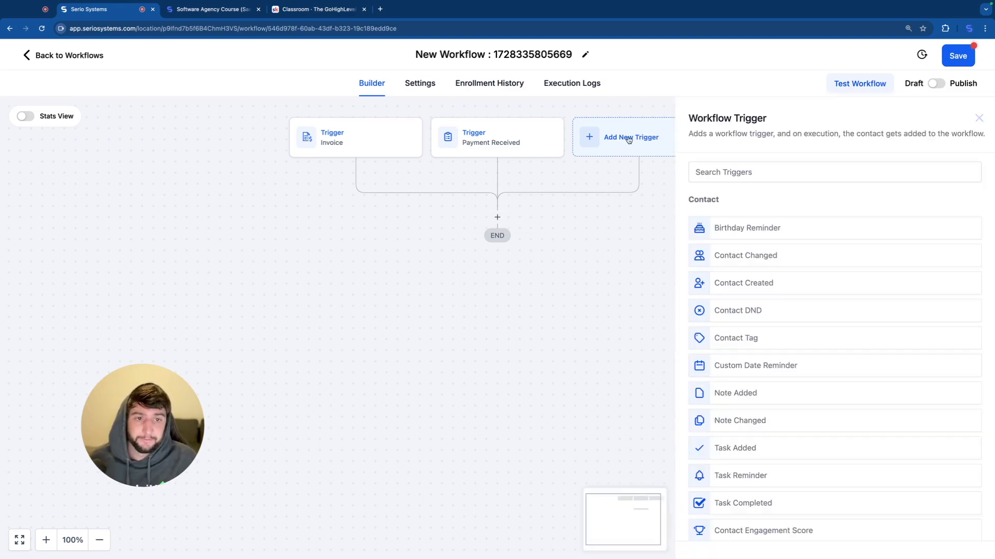
scroll(778, 372, down, 10)
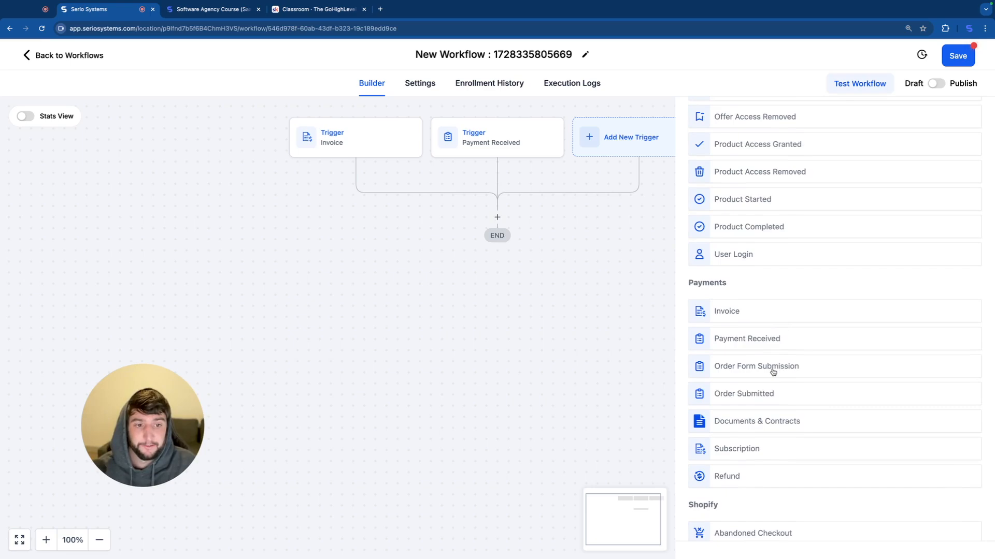
click(772, 372)
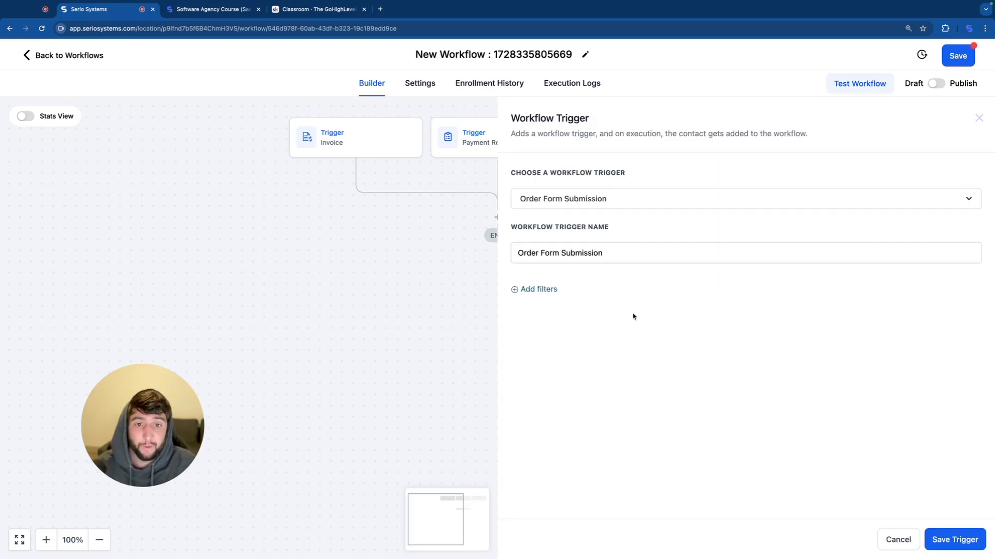
click(539, 290)
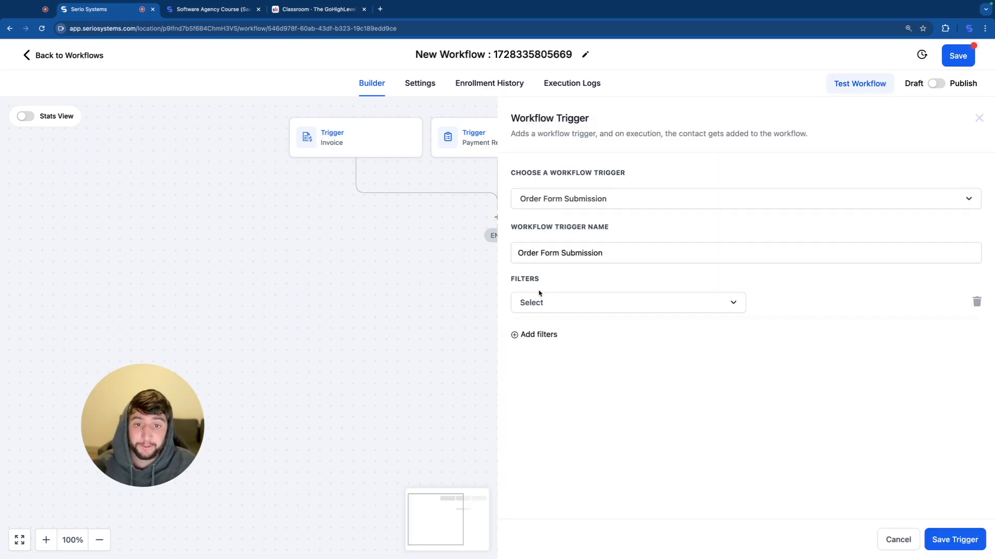
click(579, 304)
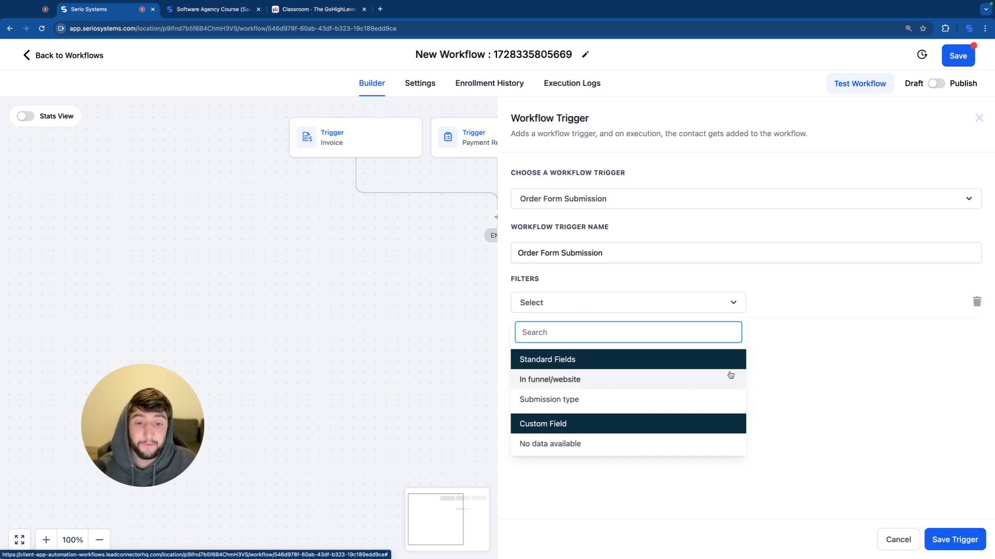
click(597, 383)
click(814, 303)
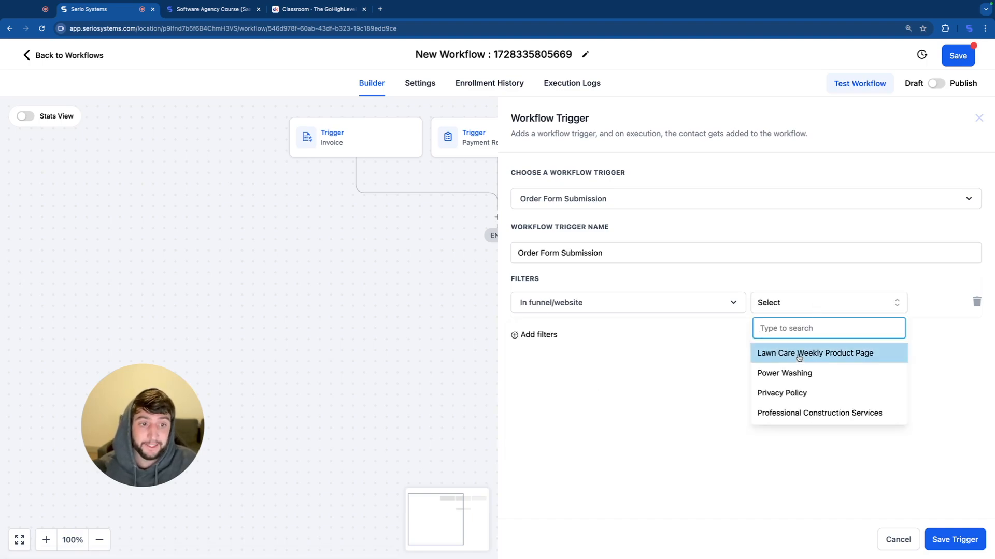
click(828, 358)
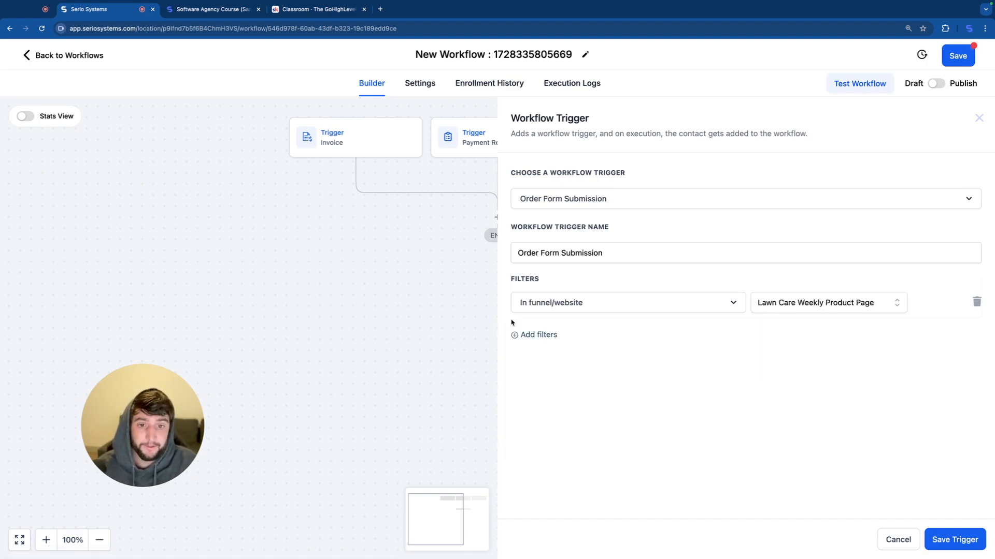
- Add a Page is filter set to Product Page to the Order Form Submission trigger
click(549, 336)
click(559, 337)
click(556, 412)
click(826, 335)
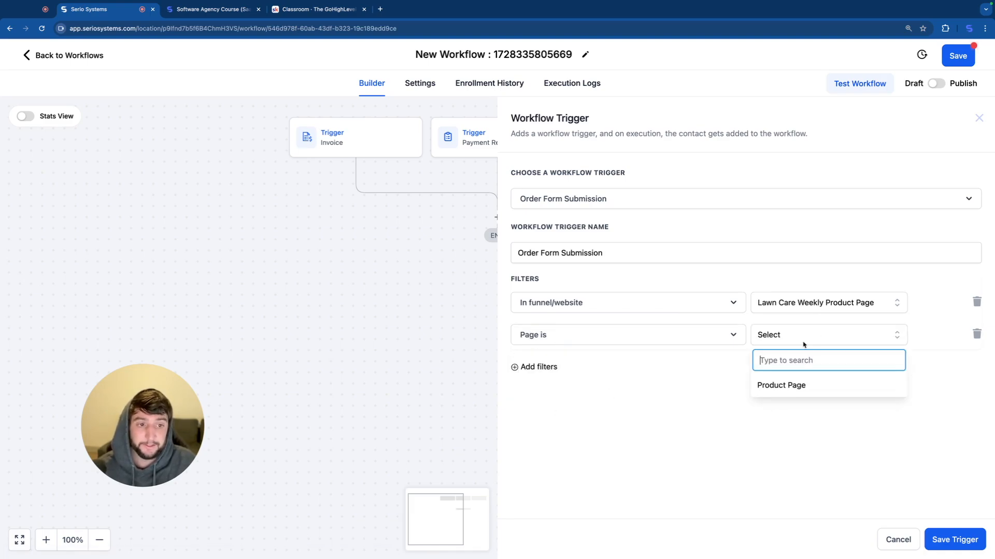
click(782, 386)
- Add a Product is filter set to Weekly Lawn Care Service to the Order Form Submission trigger
click(549, 368)
click(550, 369)
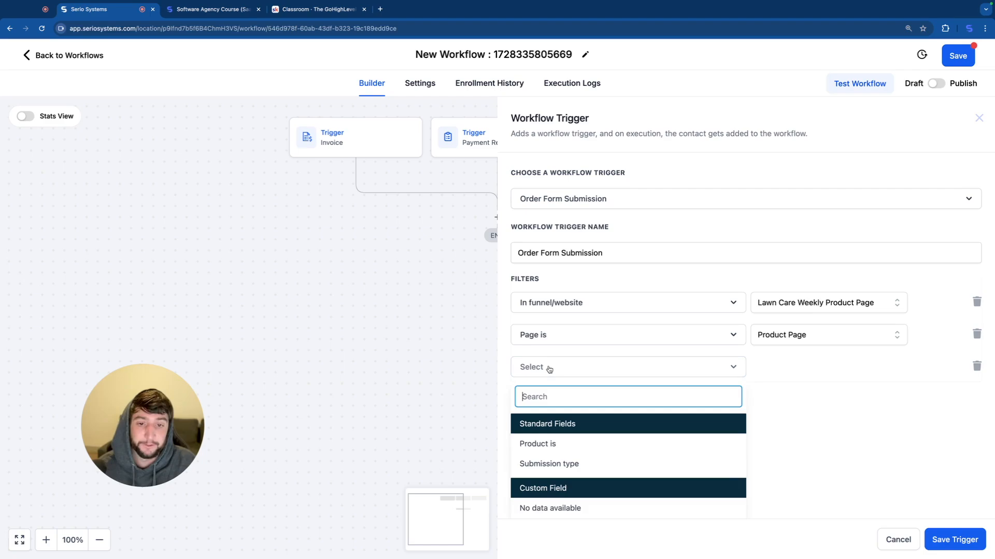
click(548, 445)
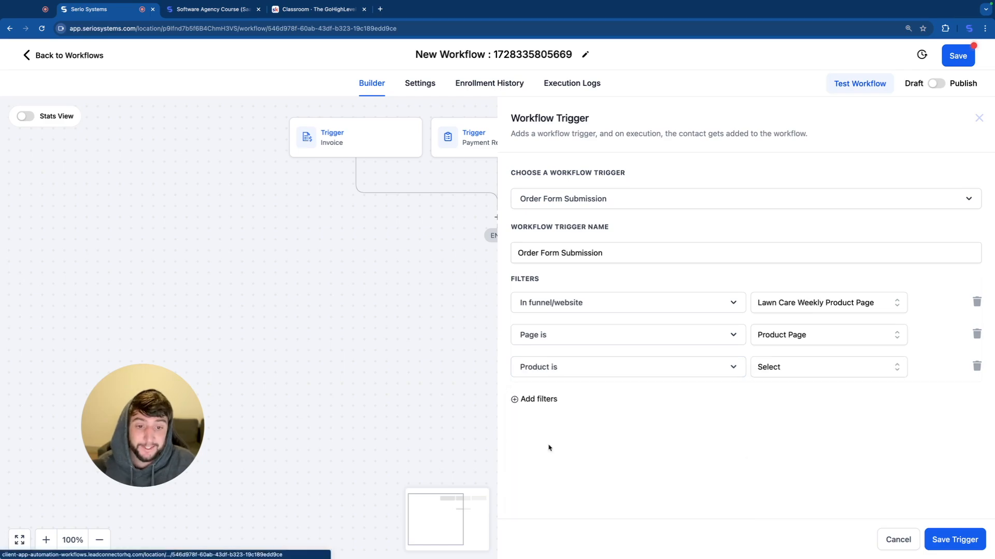
click(788, 368)
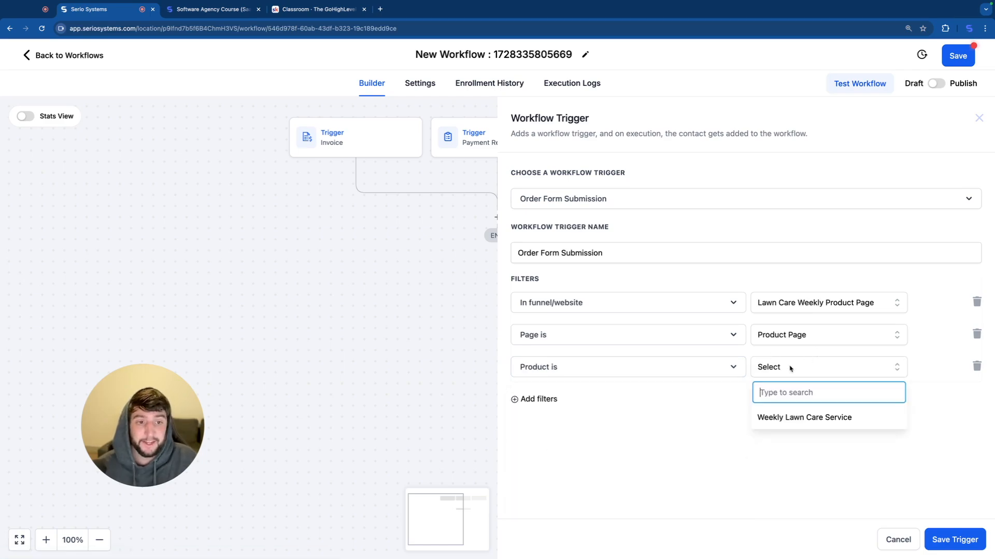
click(824, 419)
- Add a Submission type filter set to Sale and save the Order Form Submission trigger
click(547, 399)
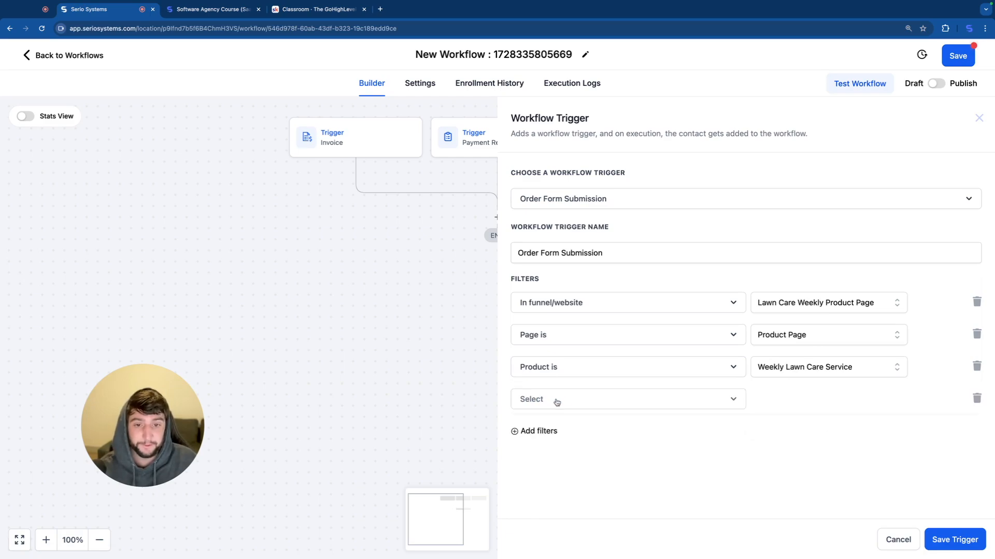
click(566, 399)
click(552, 476)
click(784, 397)
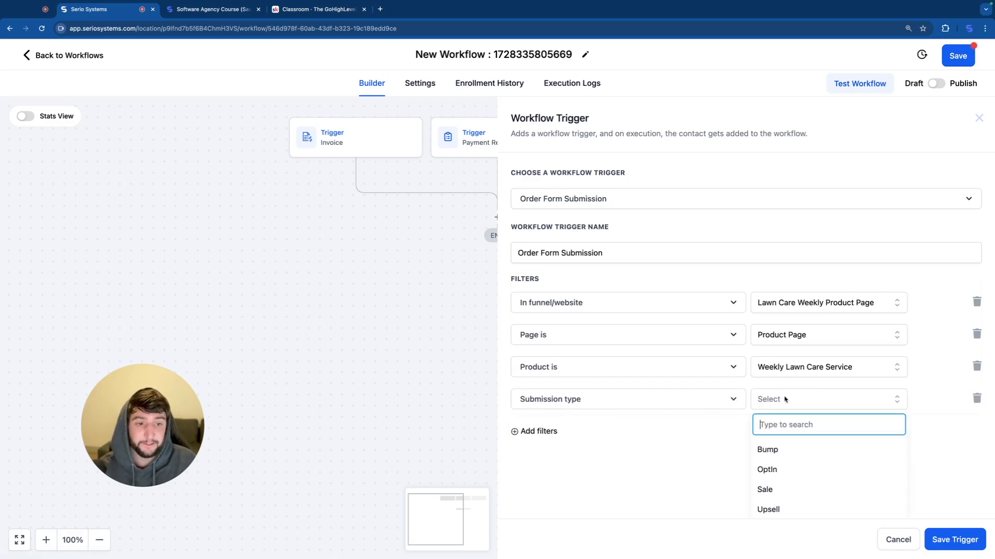
click(780, 490)
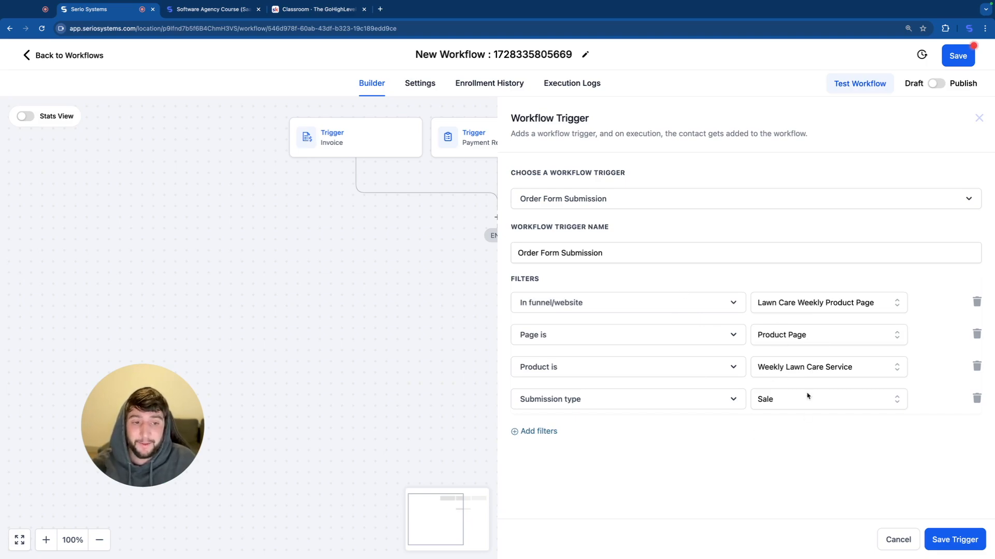
click(951, 539)
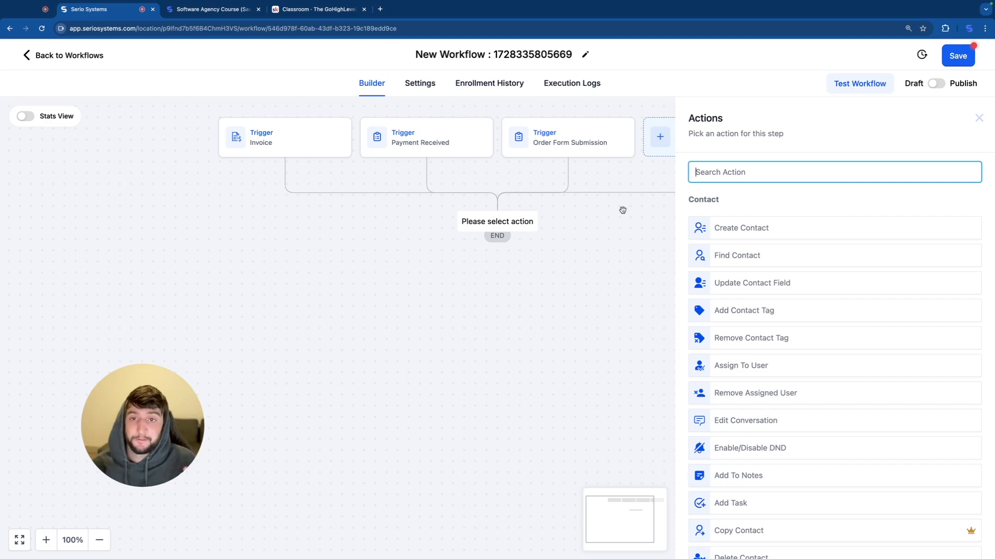
- Open a new Order Submitted trigger and view its available filters
click(632, 195)
click(687, 133)
scroll(786, 317, down, 10)
click(732, 349)
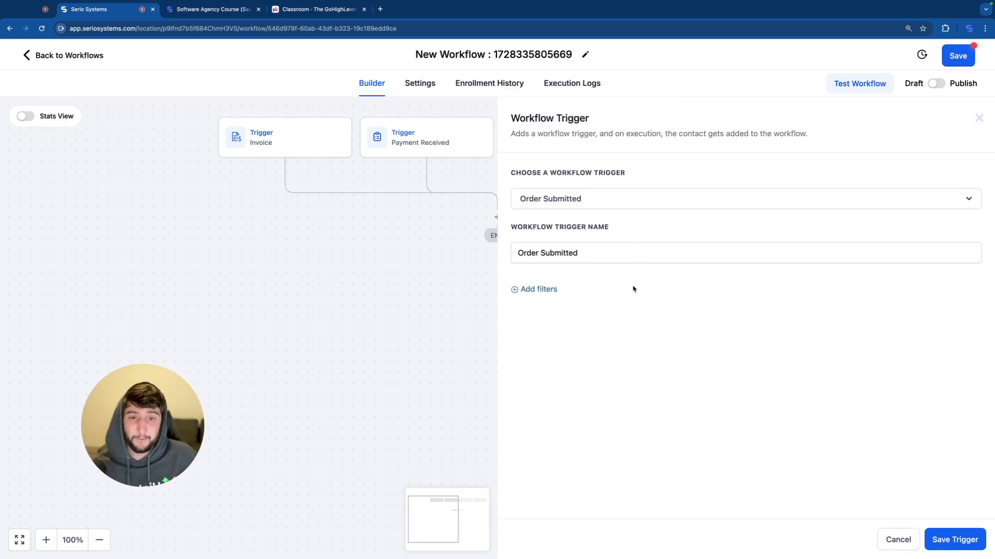
click(538, 291)
click(581, 309)
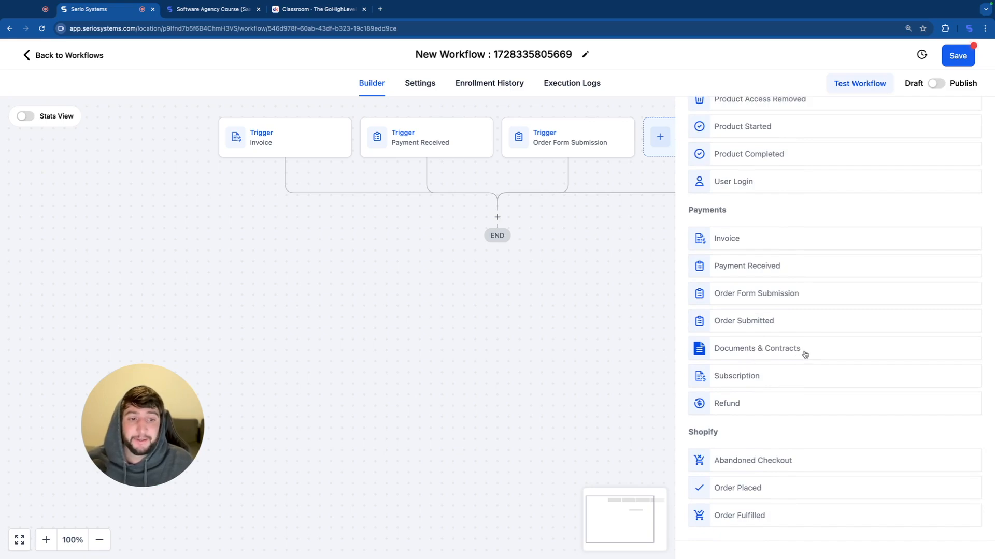
- Set up a Documents & Contracts trigger with a [Deprecated]Document Type filter using the operator Is and the value Estimate
click(803, 353)
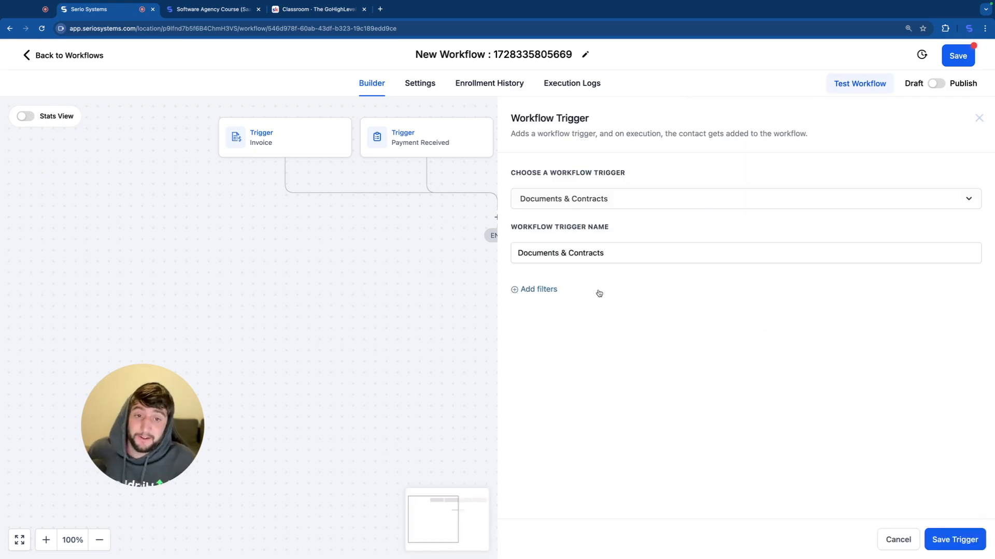
click(536, 289)
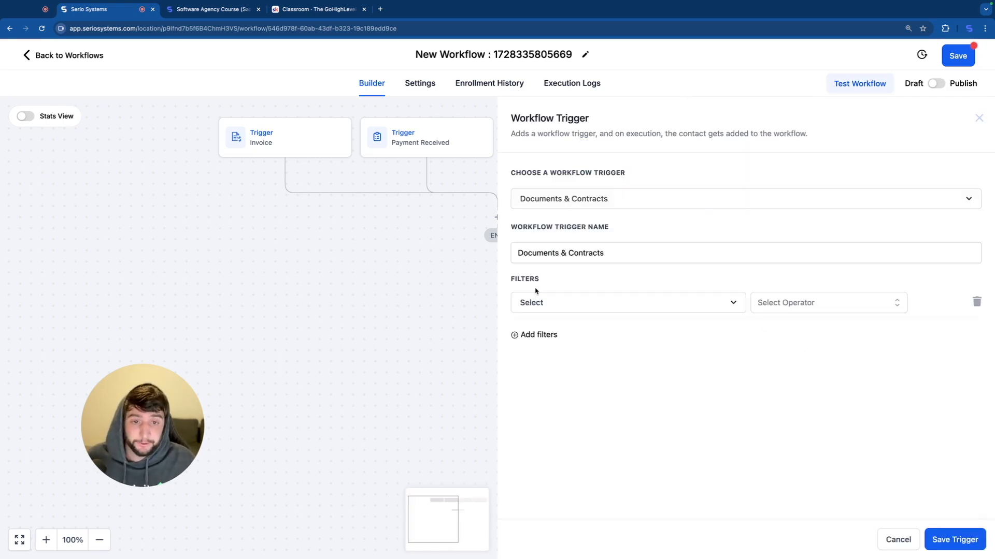
click(594, 310)
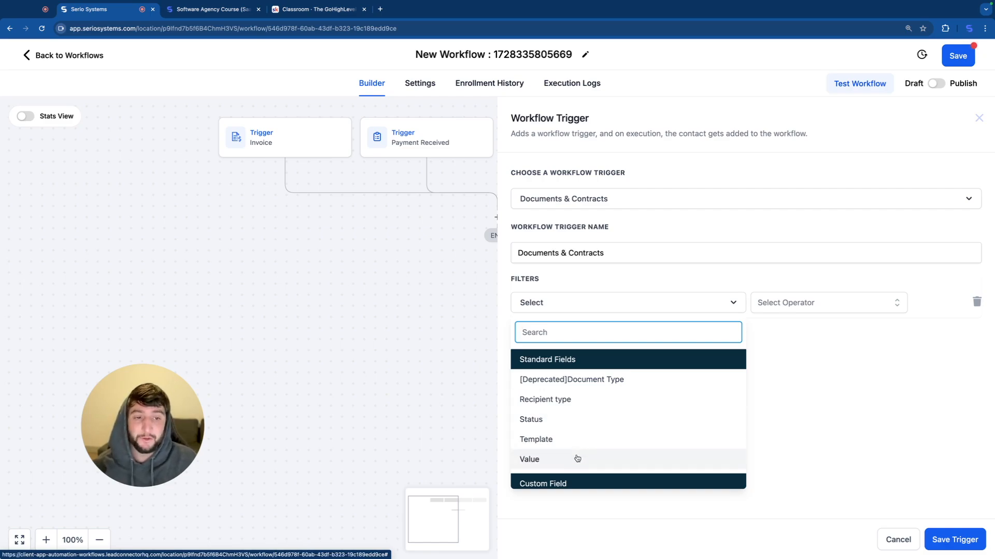
click(619, 379)
click(801, 308)
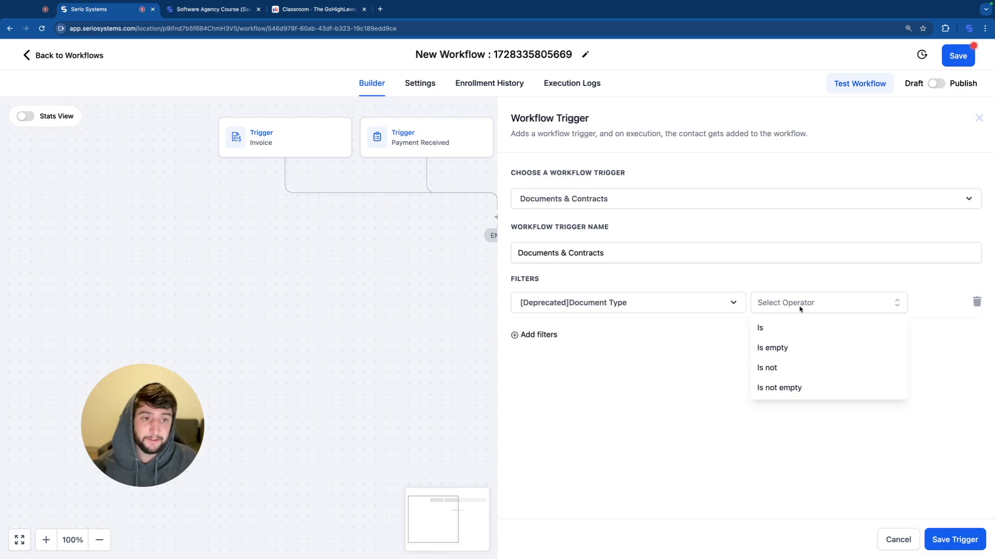
click(777, 328)
click(842, 303)
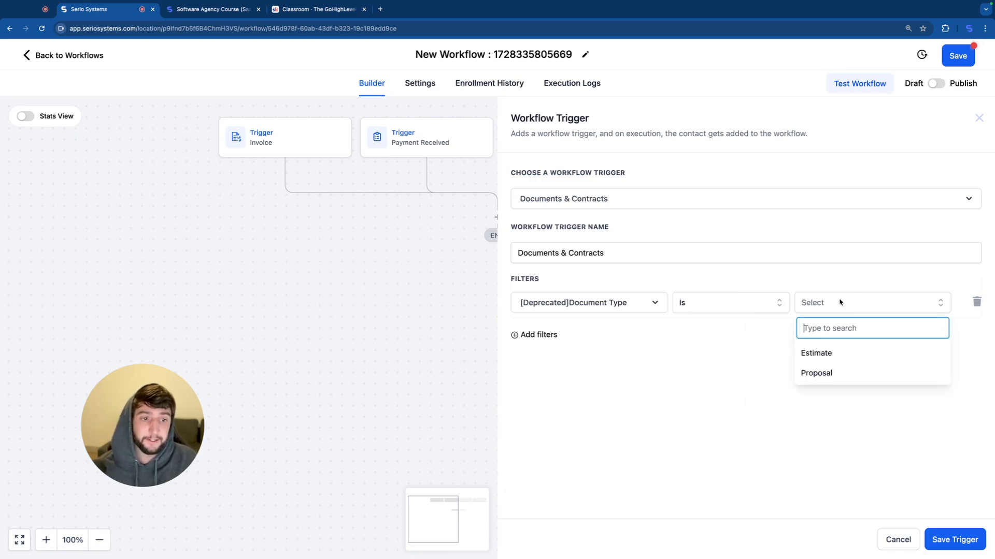
click(831, 355)
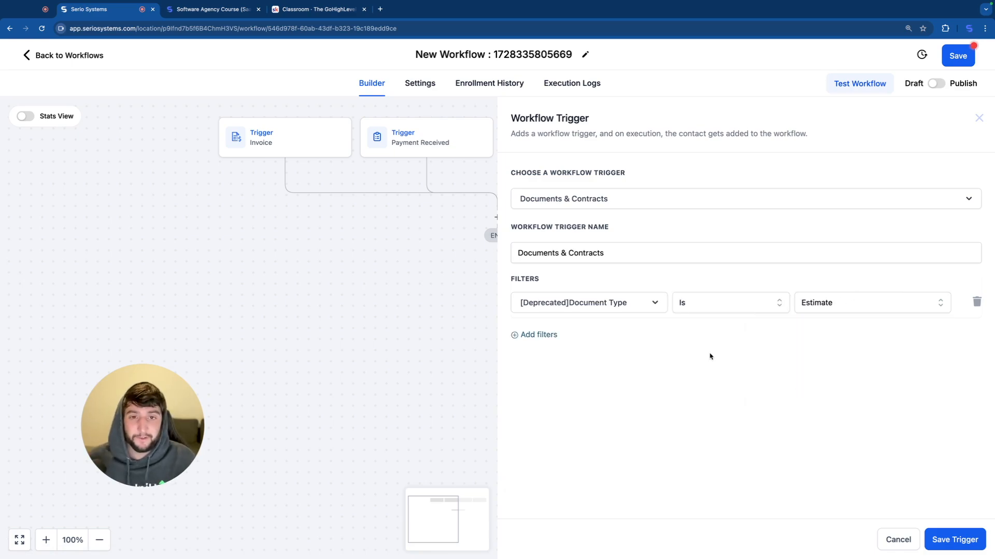
- Add a Status filter with the operator Is to the Documents & Contracts trigger and view its status choices
click(539, 334)
click(578, 342)
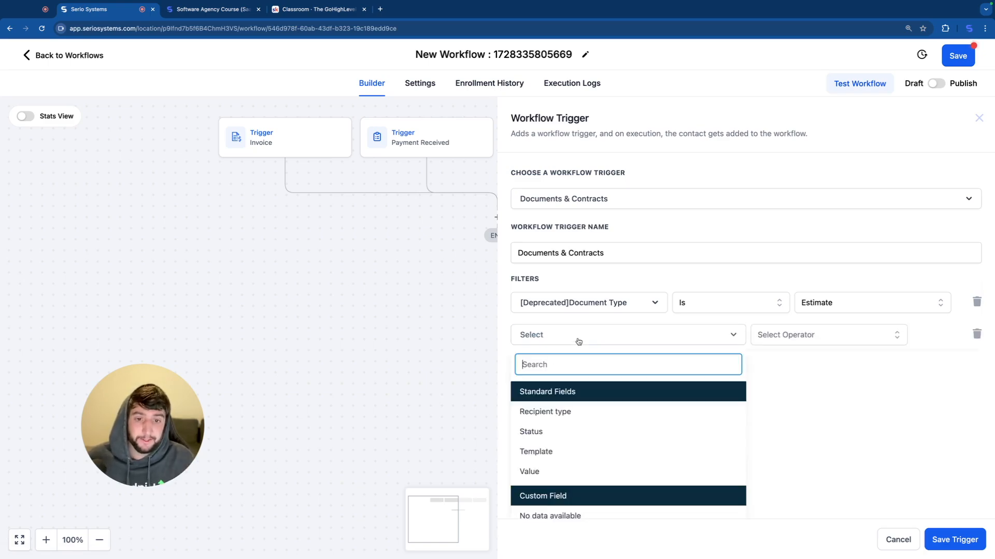
click(544, 431)
click(822, 337)
click(771, 359)
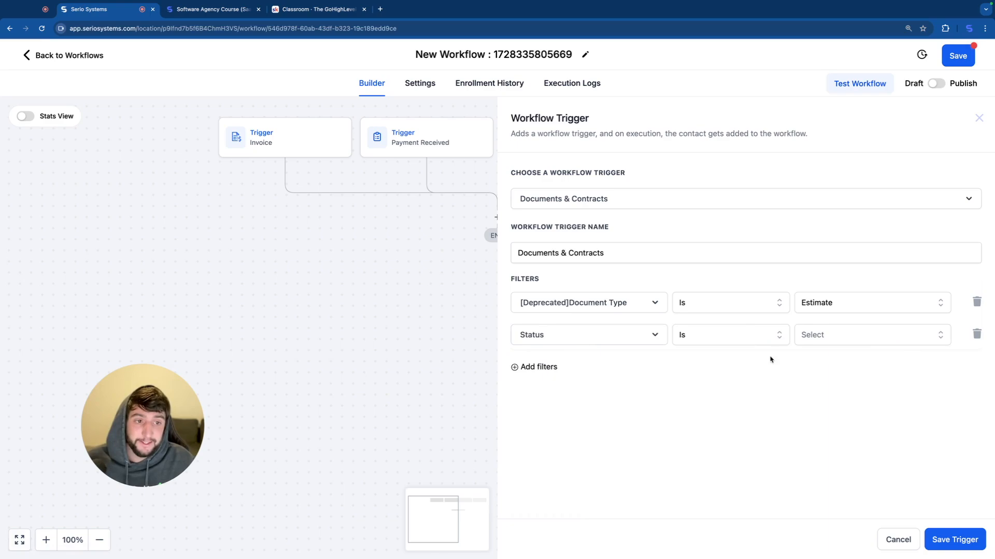
click(852, 336)
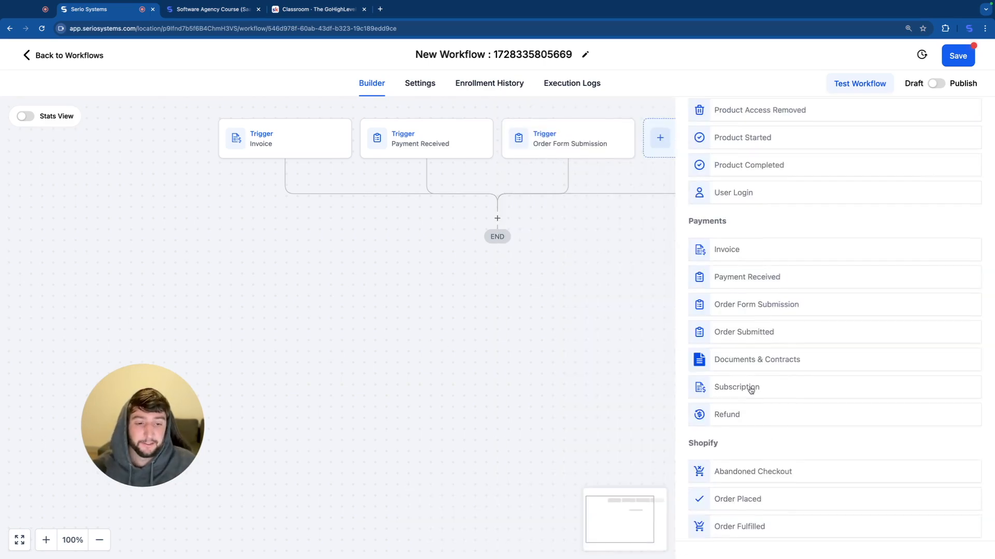
- Open a new Subscription trigger and view its available filters
click(755, 390)
click(544, 290)
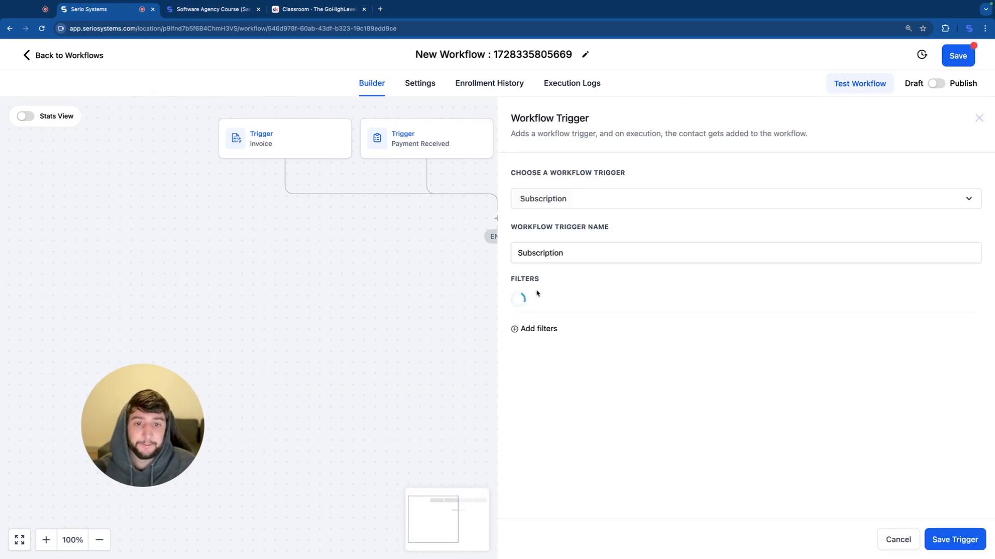
click(560, 307)
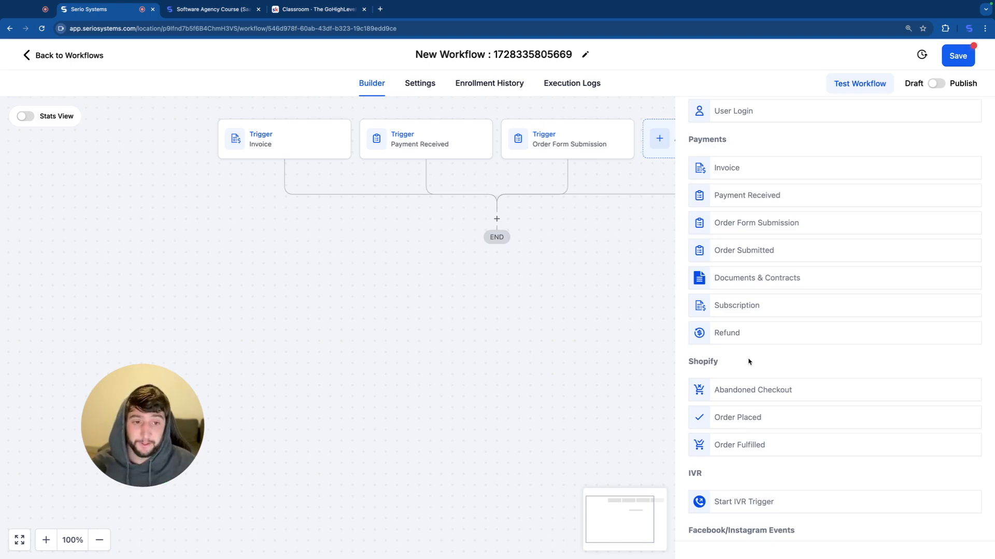
- Set up a Refund trigger with a Status filter using the operator Is and the value Success
click(735, 336)
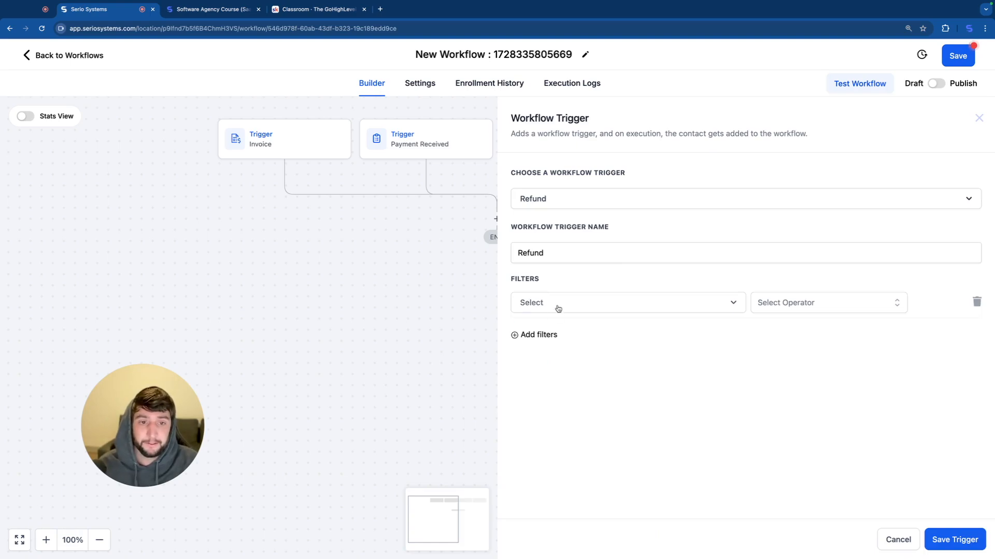
click(558, 308)
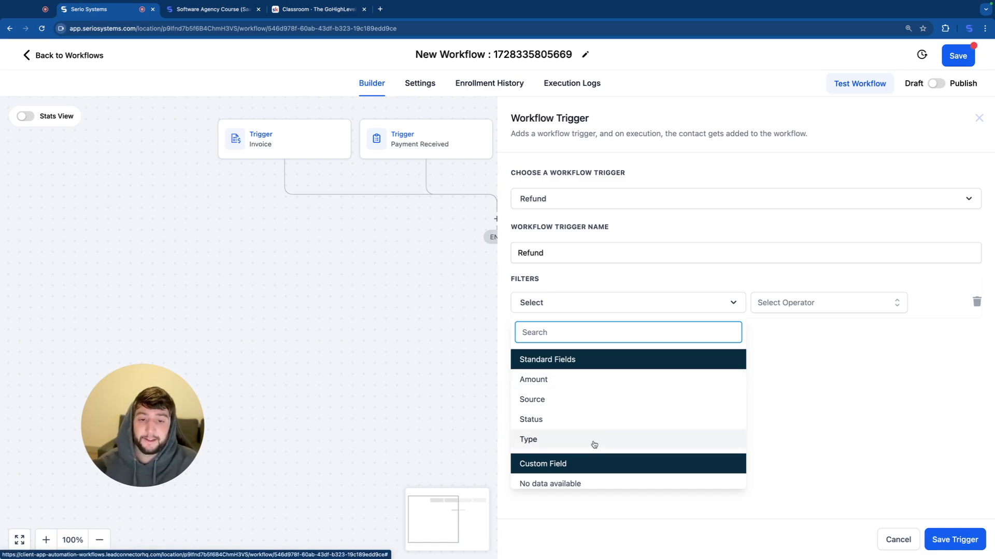
click(588, 422)
click(804, 305)
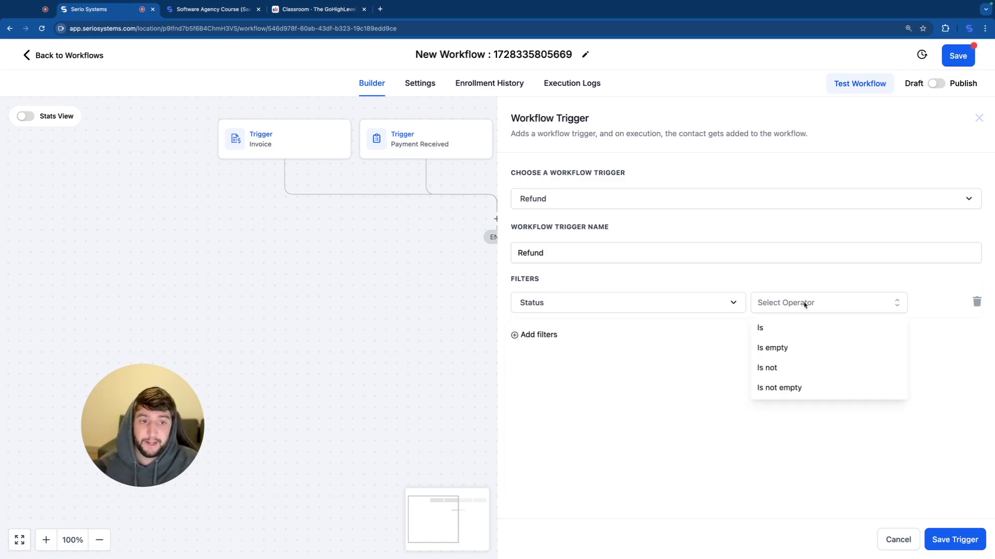
click(772, 331)
click(870, 303)
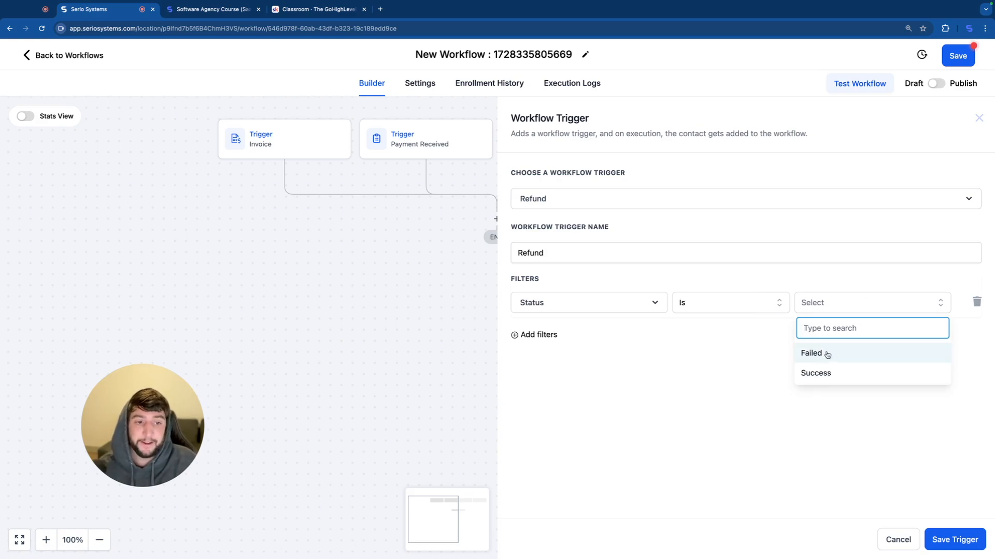
click(827, 374)
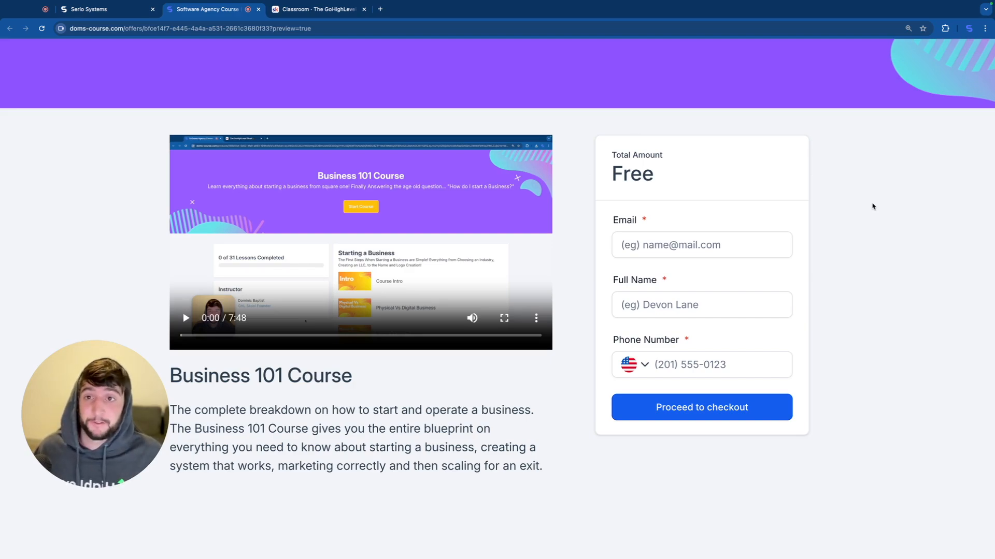
- Switch to The GoHighLevel Skool classroom page to view its course modules
key(ctrl+Tab)
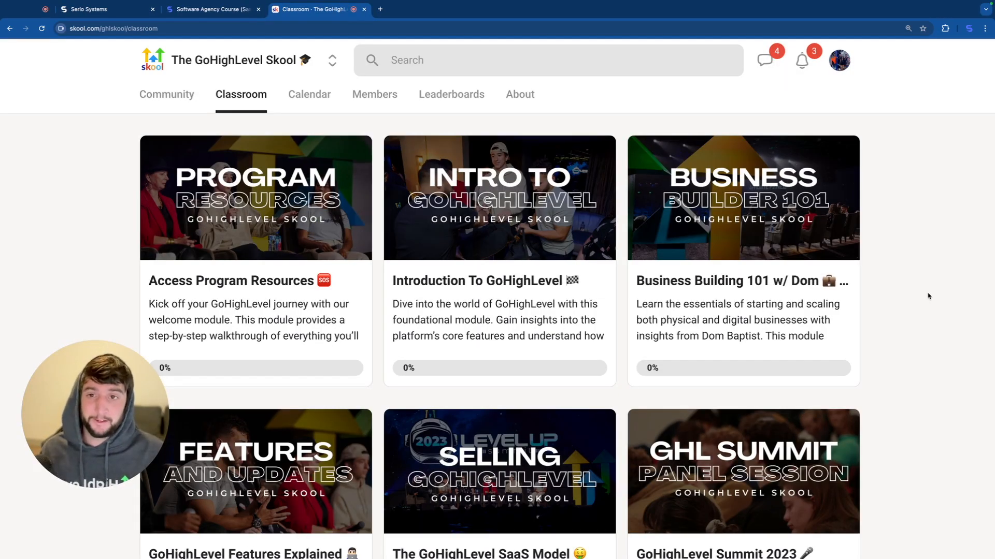